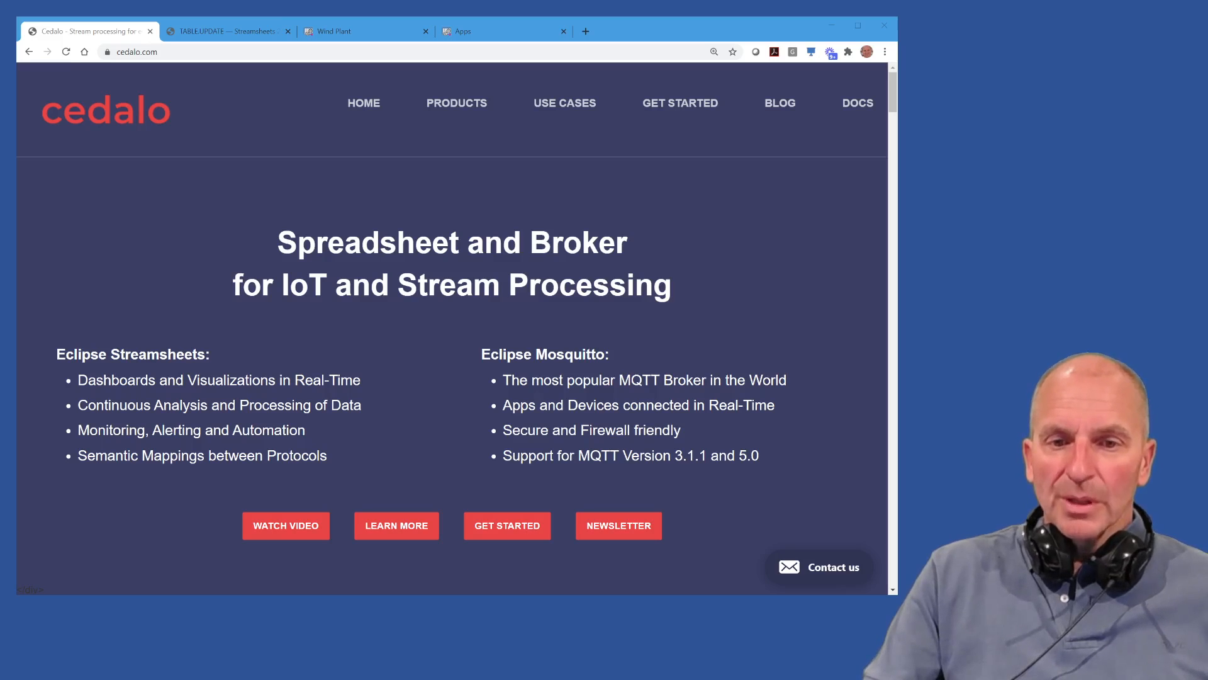
# Step: Look over the Cedalo home page and inspect the Wind Plant sheet's power formula, MQTT topic and publish function
pyautogui.scroll(-7, 452, 328)
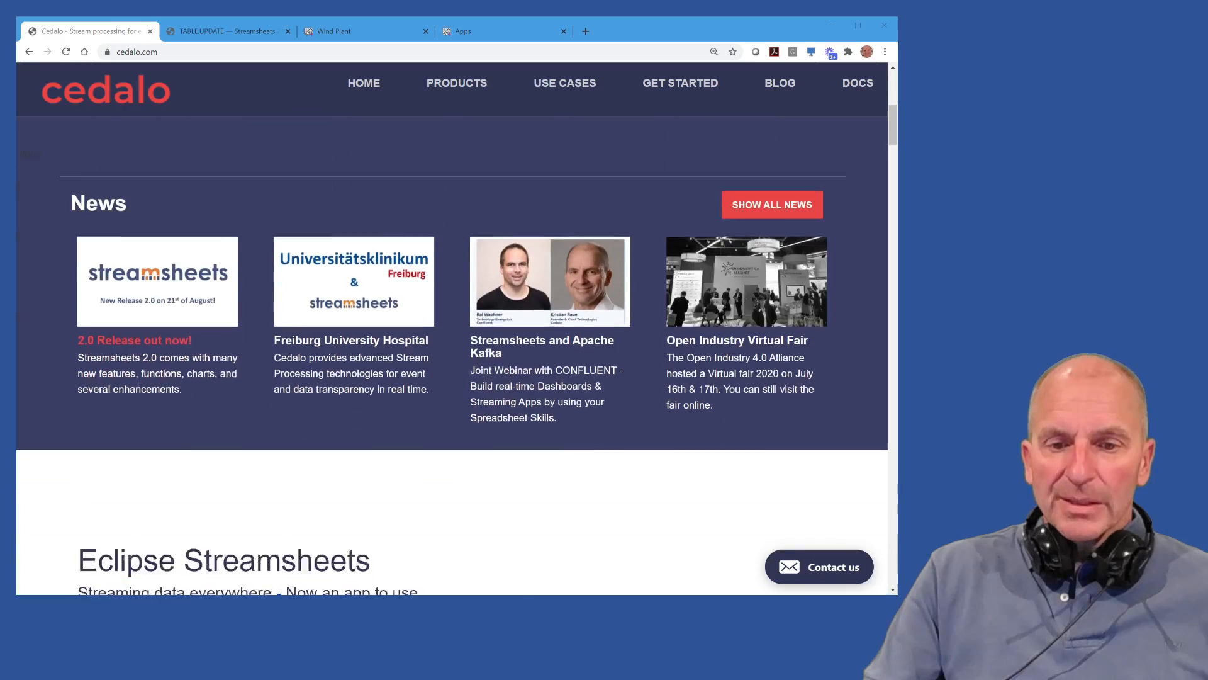
pyautogui.scroll(-7, 451, 327)
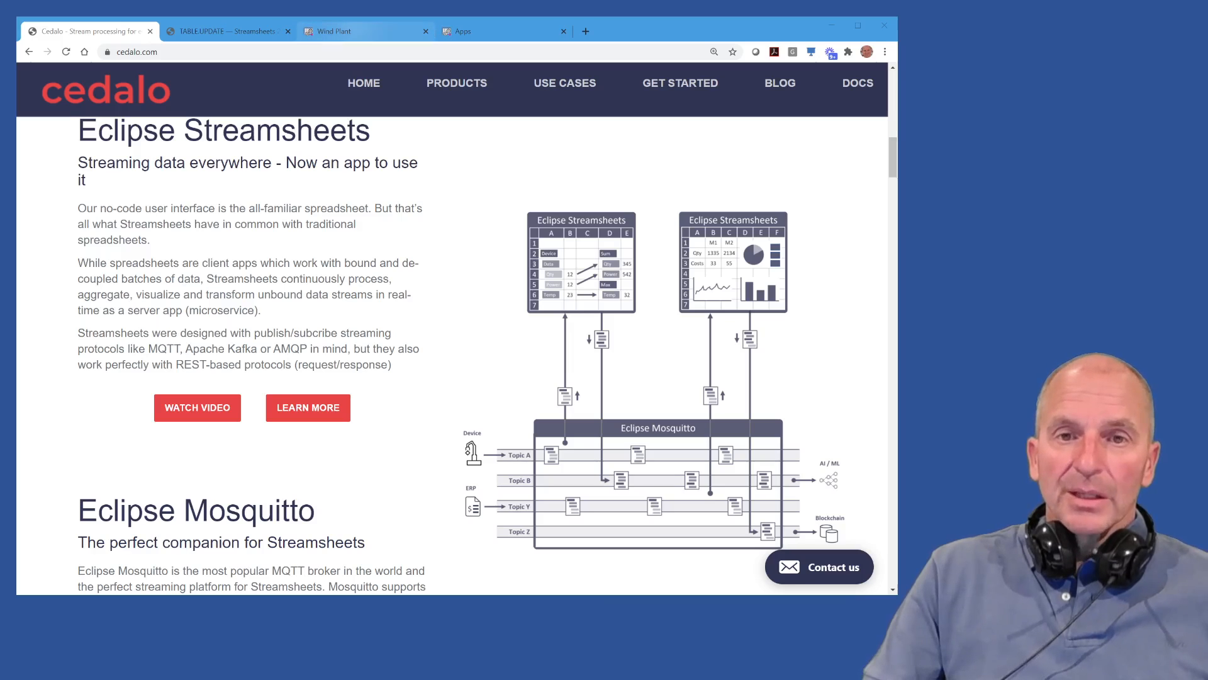
pyautogui.click(352, 31)
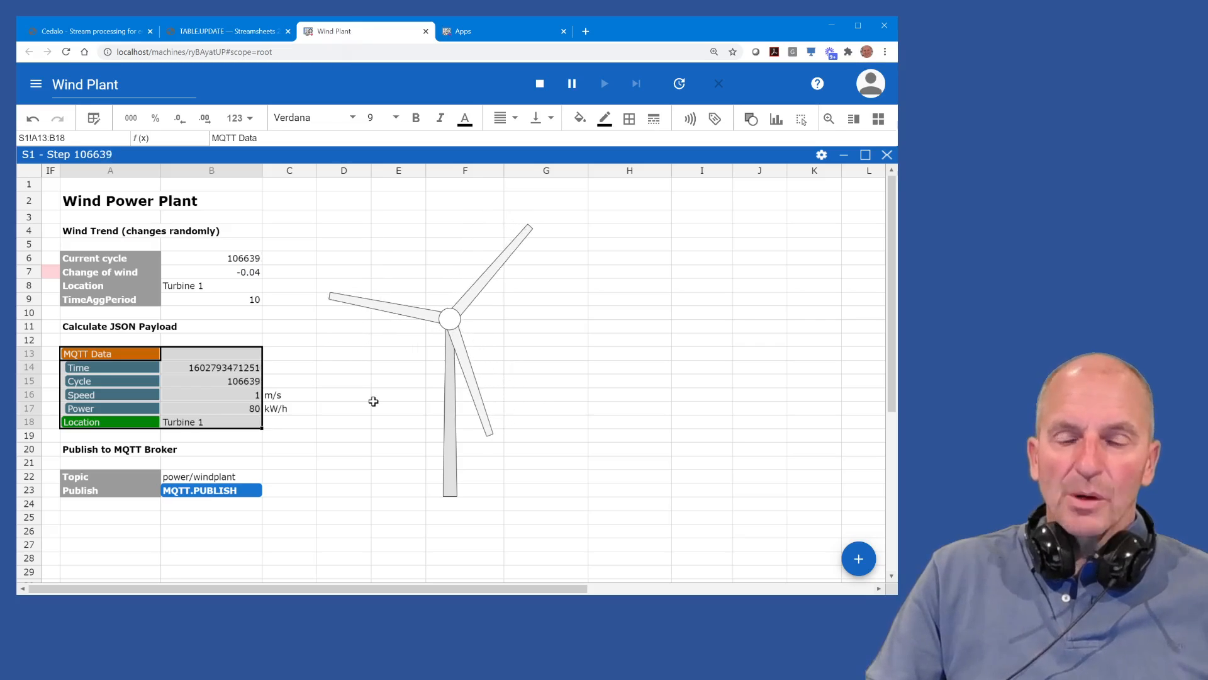
pyautogui.click(248, 408)
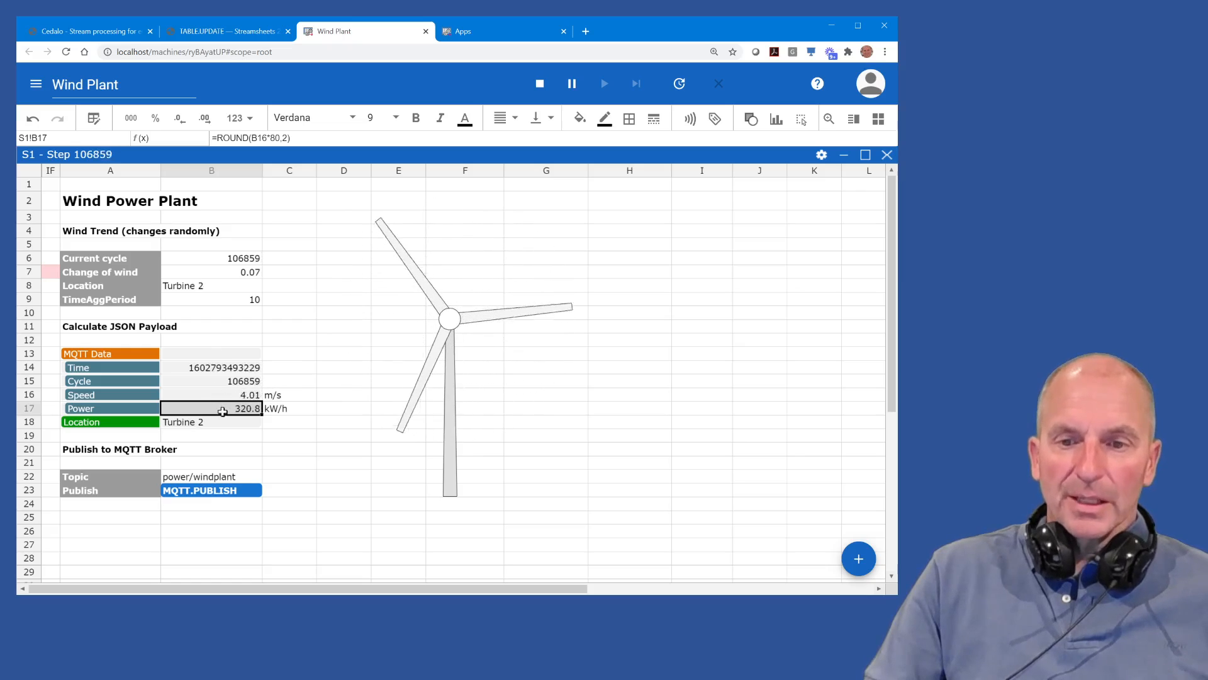
pyautogui.click(201, 477)
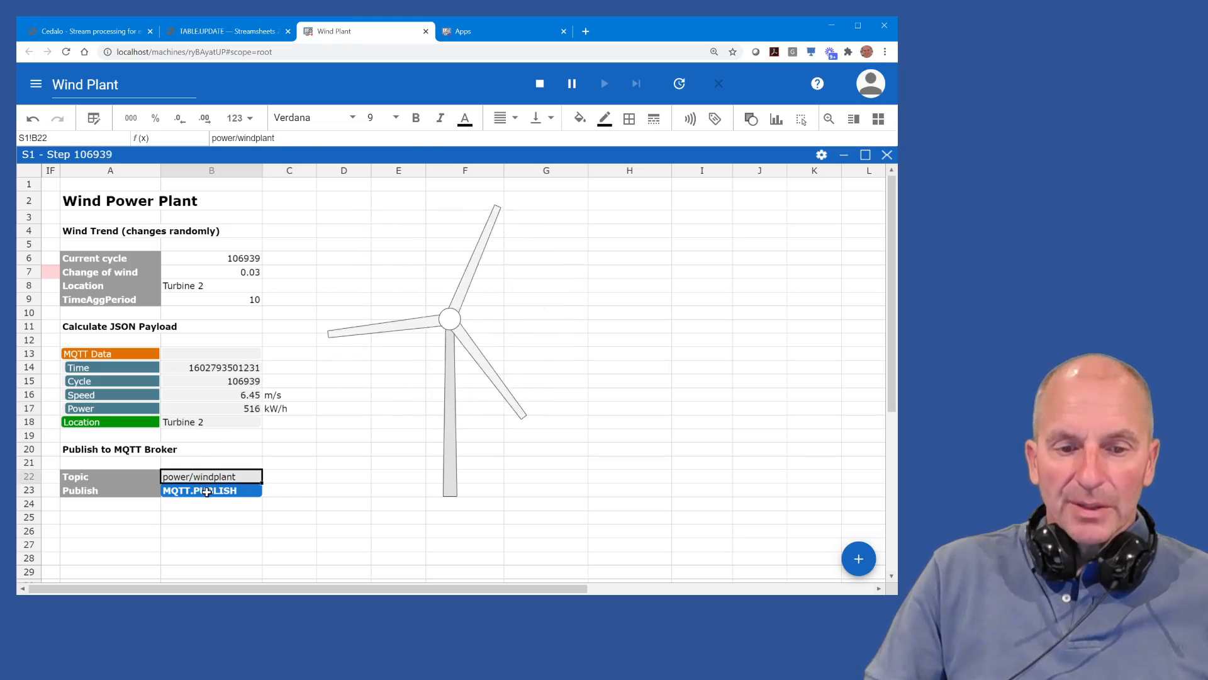
pyautogui.click(201, 491)
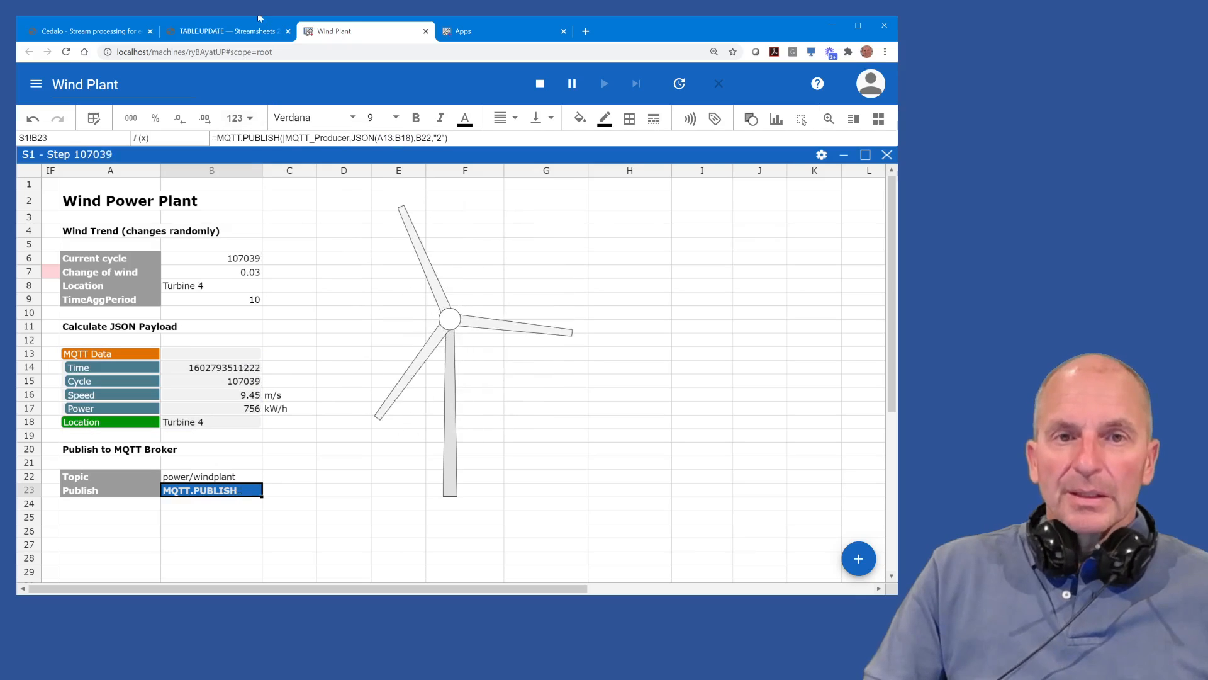
# Step: Read the TABLE.UPDATE documentation, examining its syntax, arguments and the aggregation methods, especially method 9, SUM
pyautogui.click(245, 32)
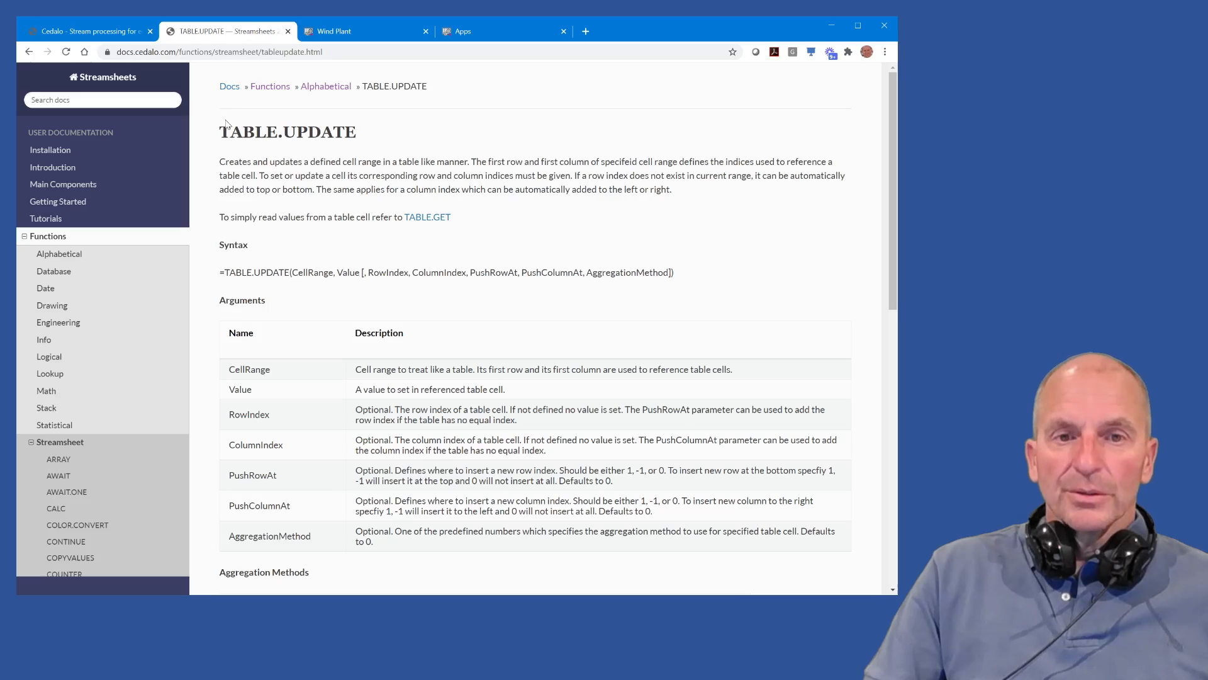
pyautogui.moveTo(225, 133); pyautogui.dragTo(360, 135)
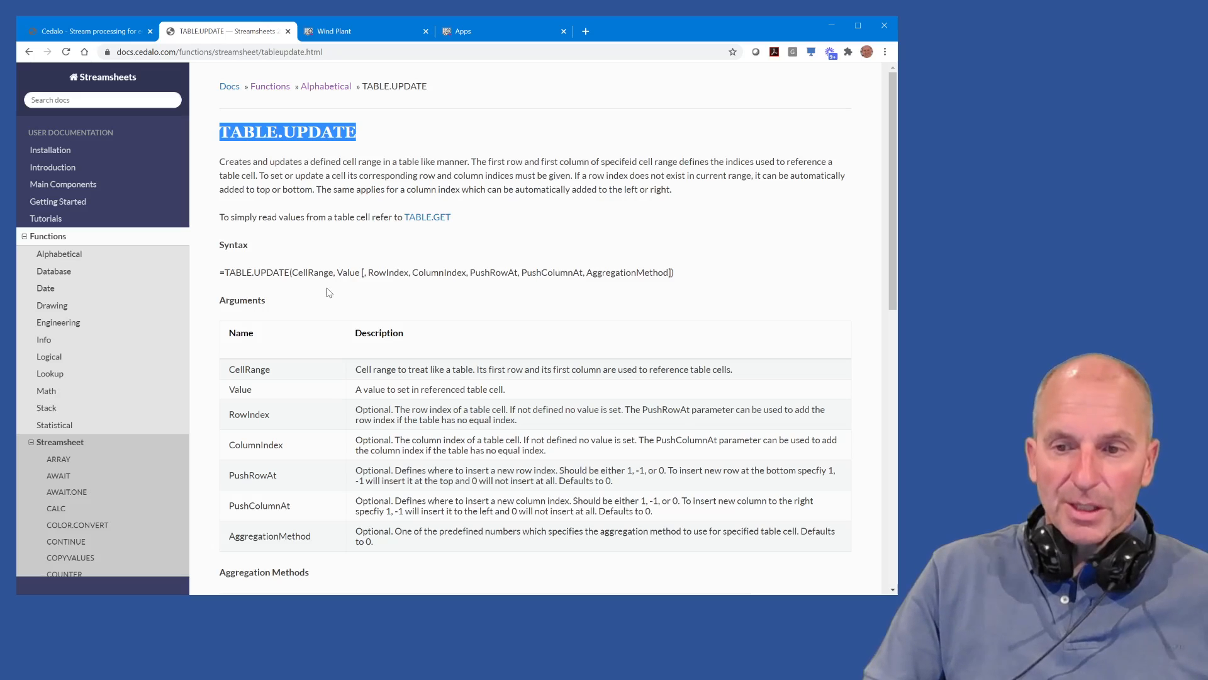
pyautogui.scroll(-2, 327, 292)
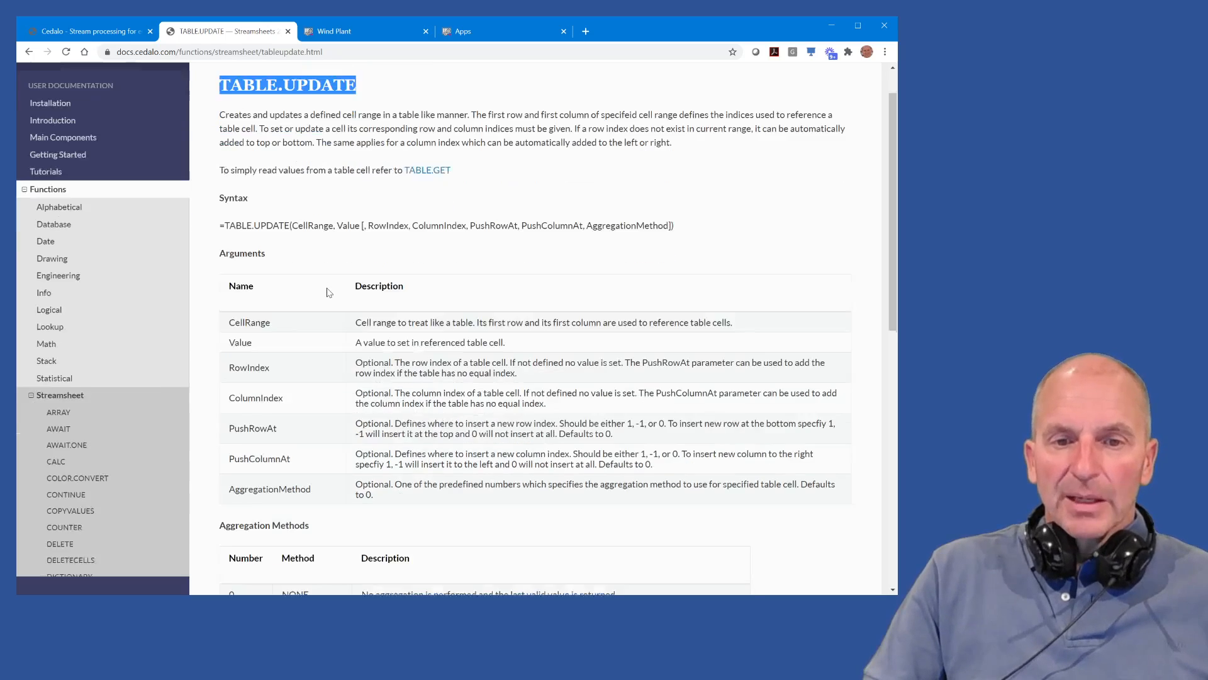
pyautogui.scroll(-1, 326, 292)
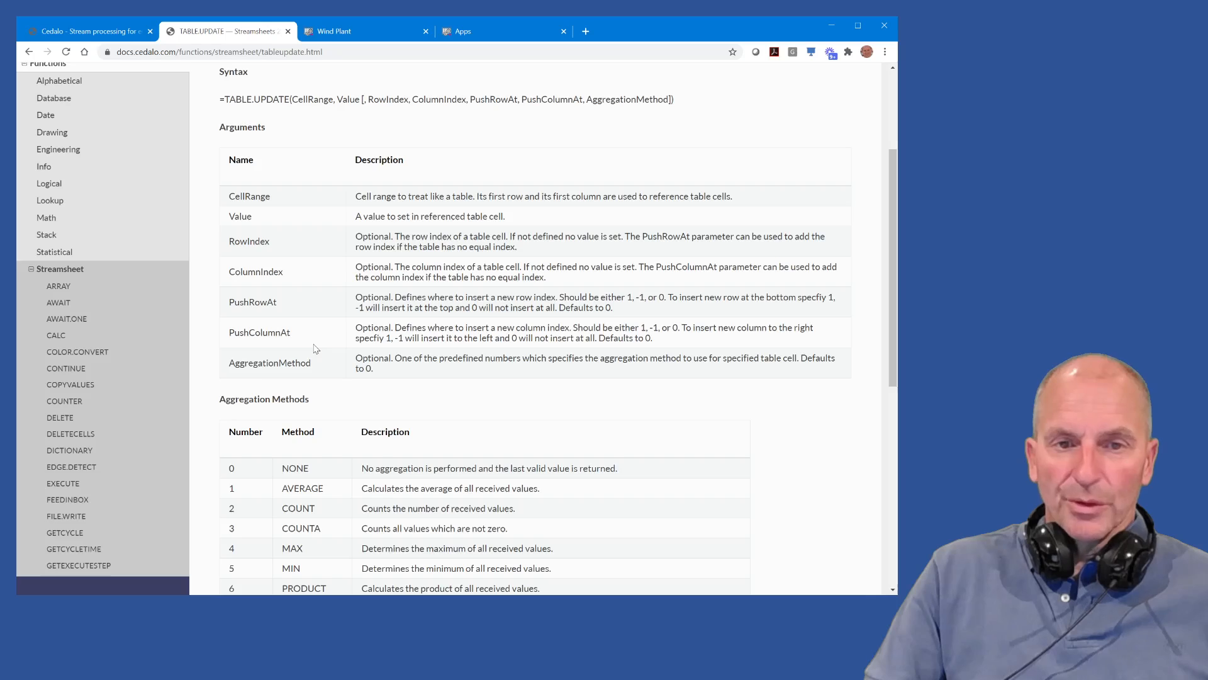
pyautogui.scroll(-1, 316, 348)
pyautogui.scroll(-1, 307, 440)
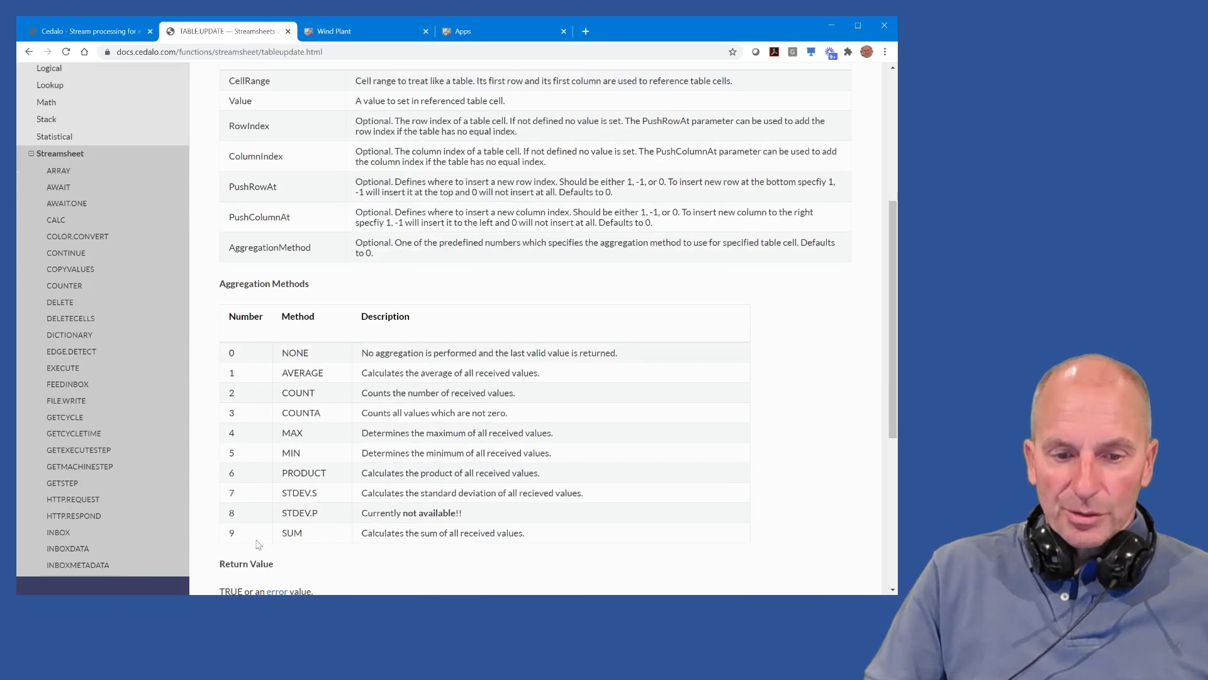
pyautogui.moveTo(232, 535); pyautogui.dragTo(519, 533)
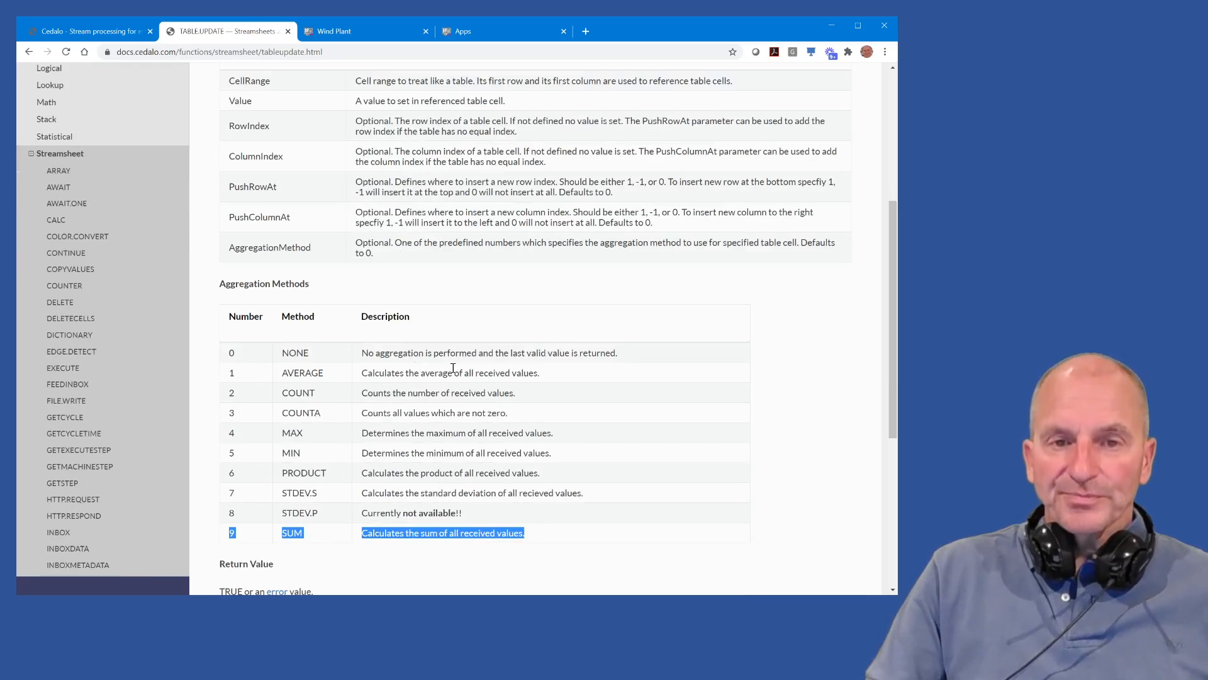
pyautogui.scroll(5, 453, 368)
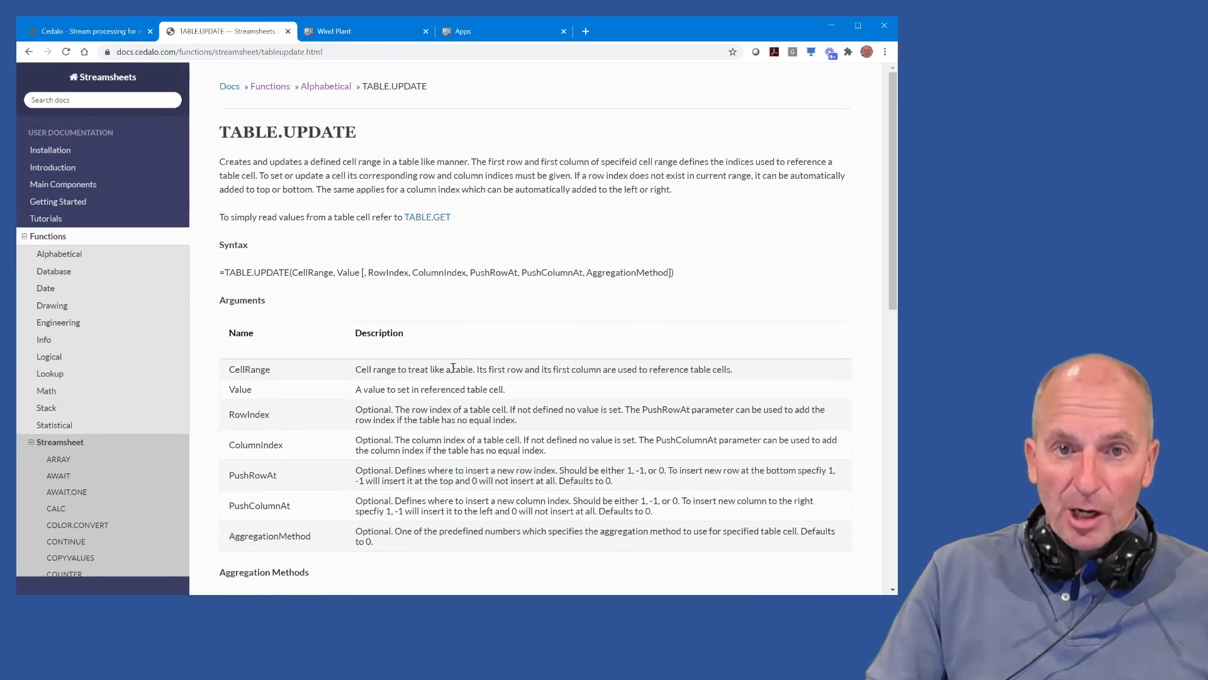
# Step: Create a new app named "Table Demo" with Power_Windplant as its consumer
pyautogui.click(343, 31)
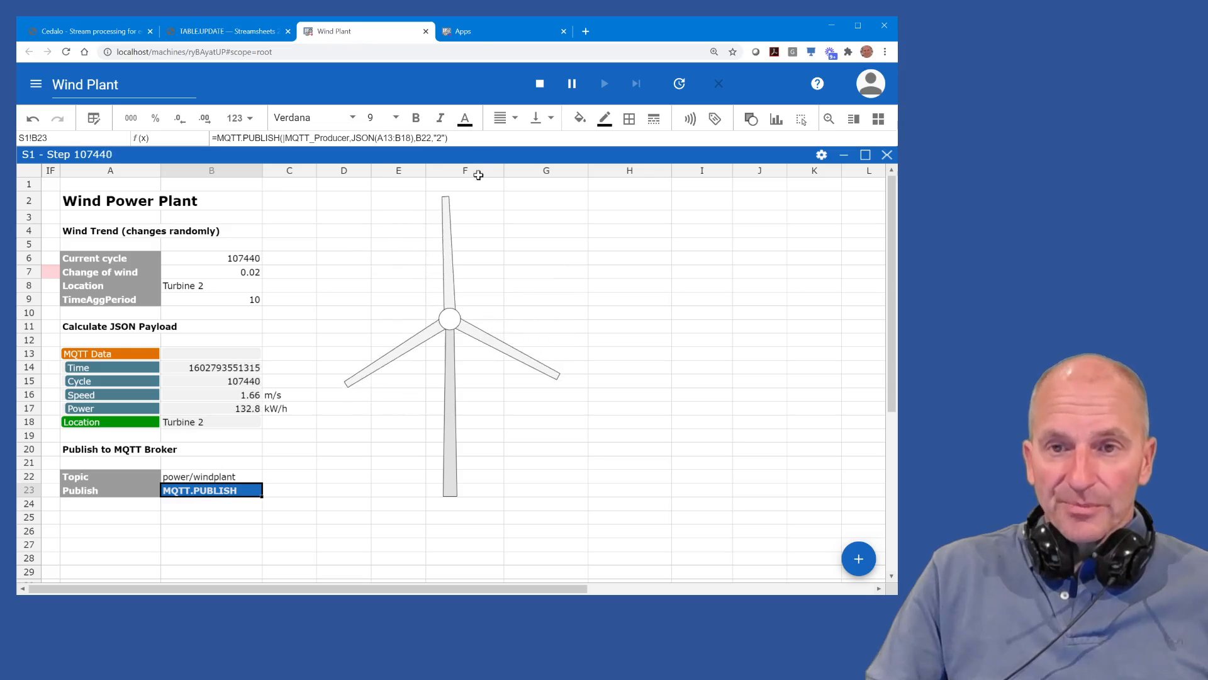
pyautogui.click(482, 34)
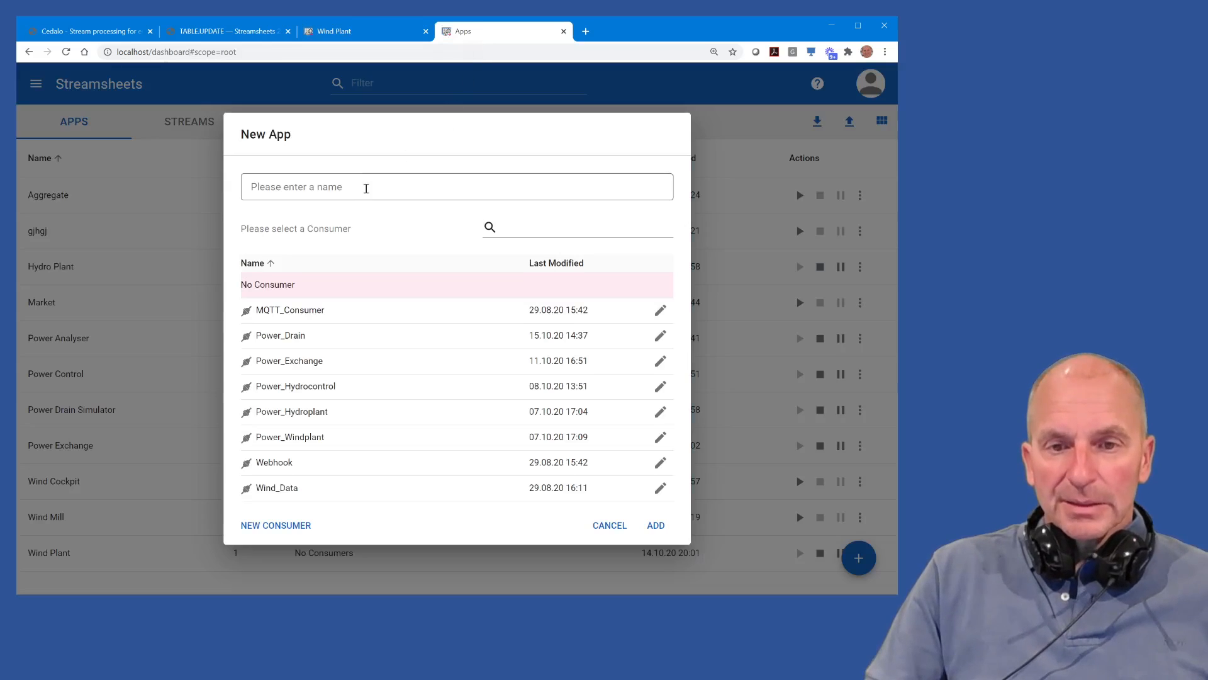
pyautogui.click(366, 188)
pyautogui.write('Tab')
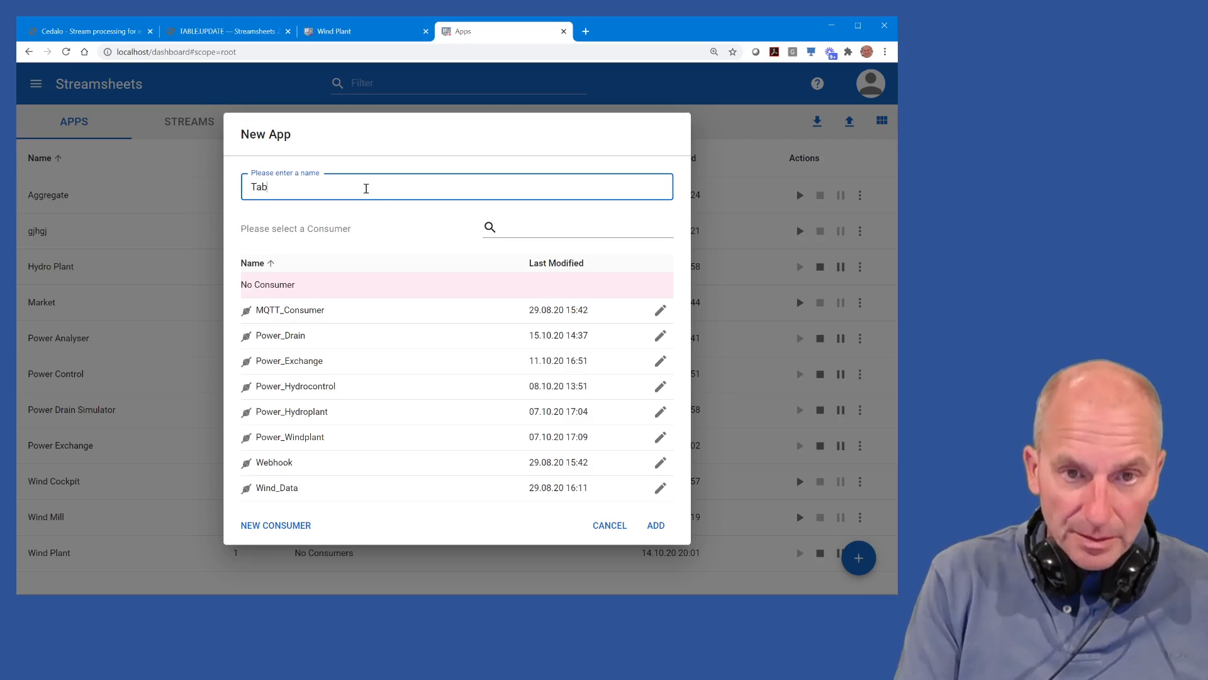
pyautogui.write('le Demo')
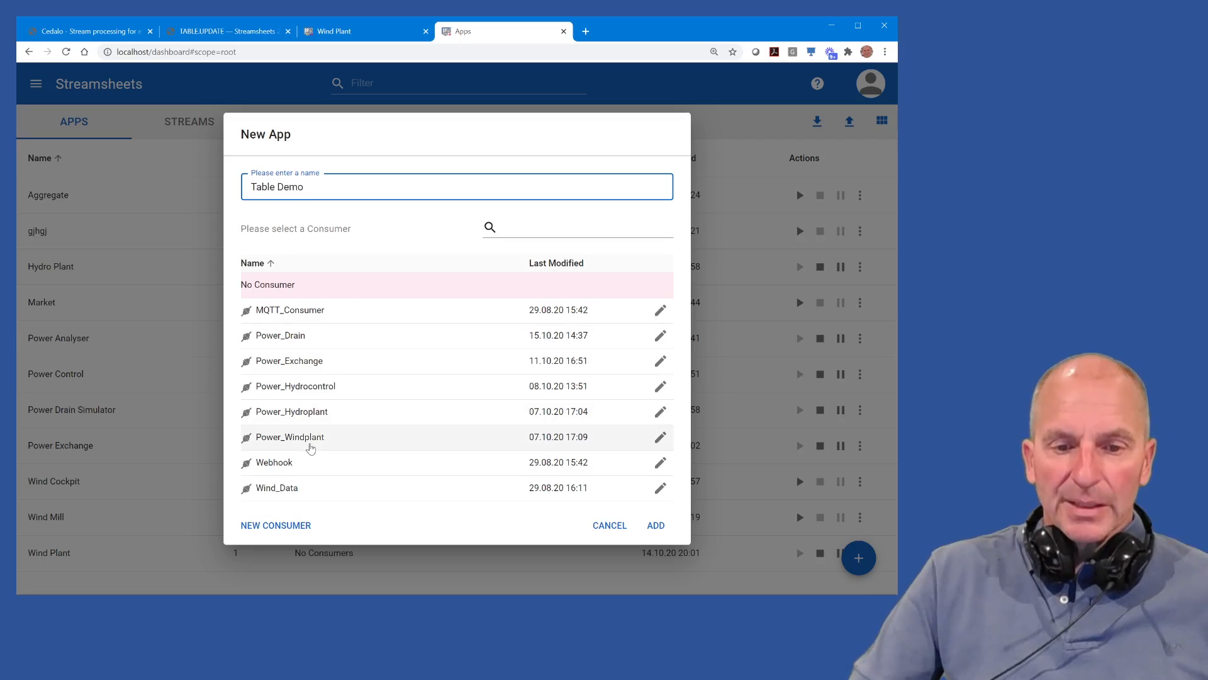
pyautogui.click(311, 448)
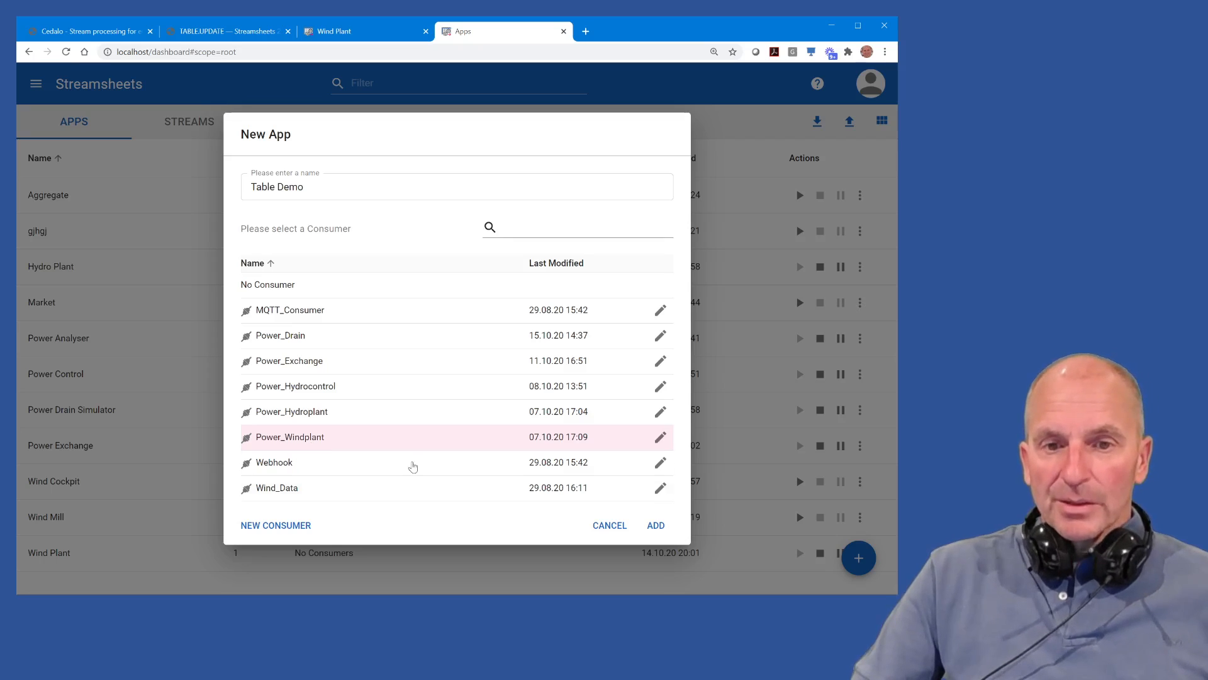
pyautogui.click(657, 525)
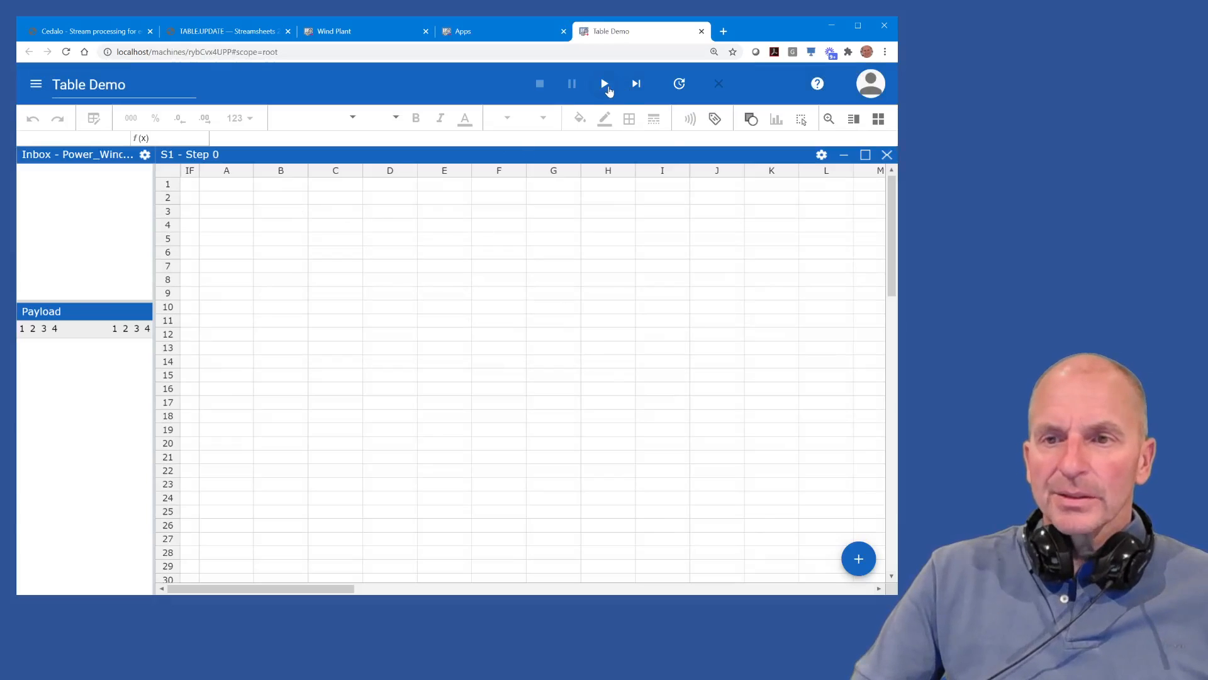
# Step: Start the app and place the payload's Time field in A2:B2, widening column B to fit the timestamp
pyautogui.click(605, 85)
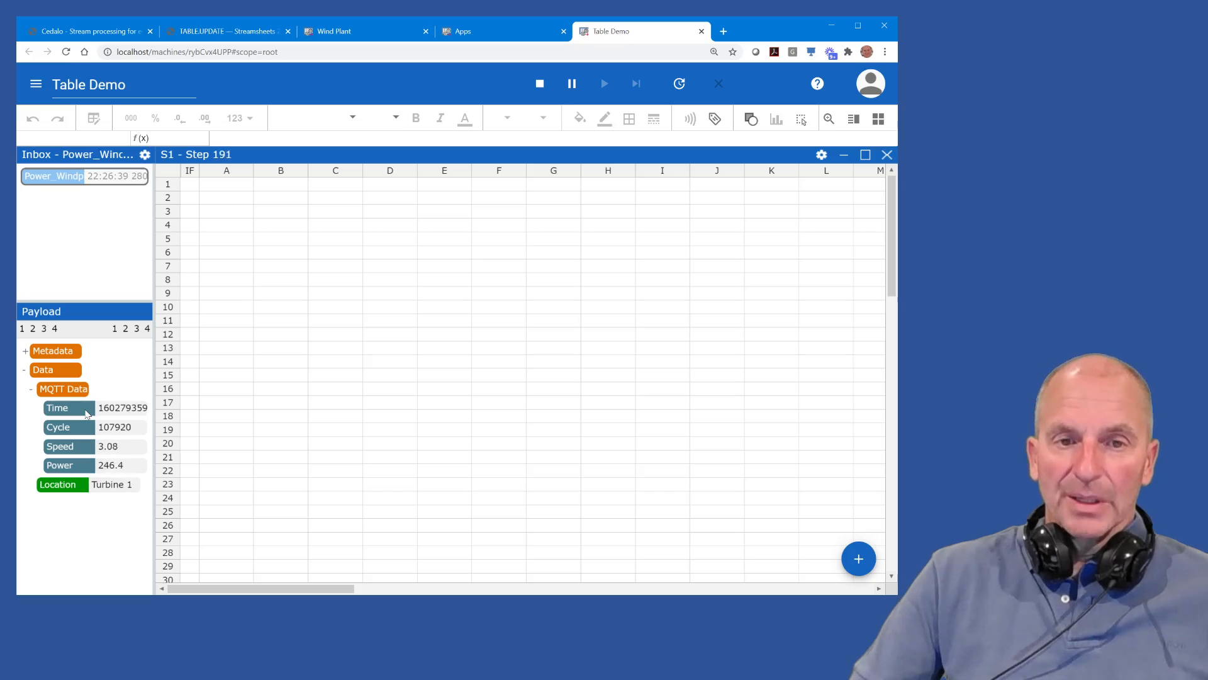
pyautogui.moveTo(87, 414); pyautogui.dragTo(242, 198)
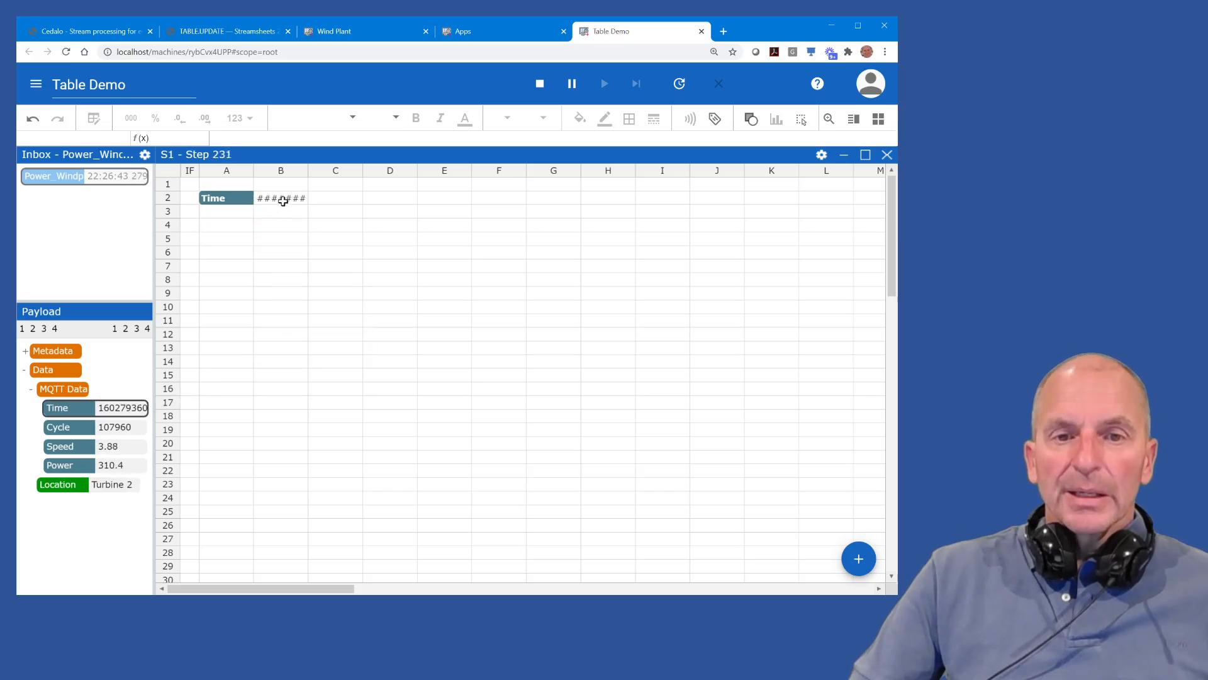
pyautogui.click(283, 197)
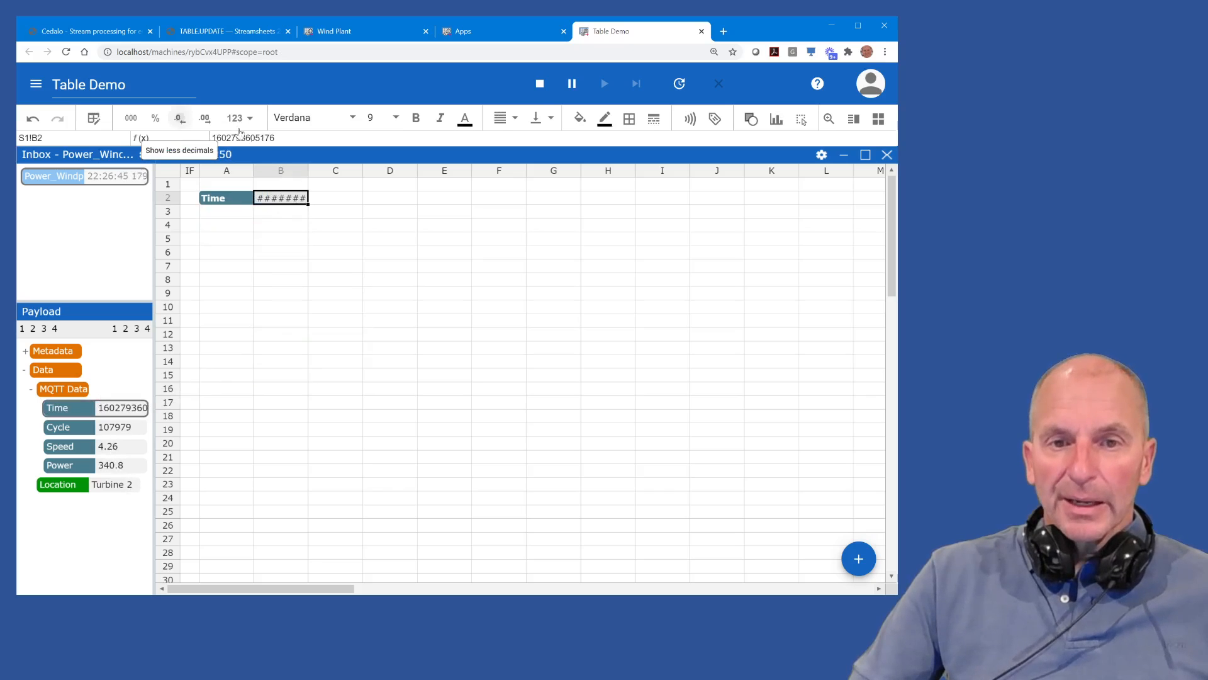
pyautogui.moveTo(310, 173); pyautogui.dragTo(343, 173)
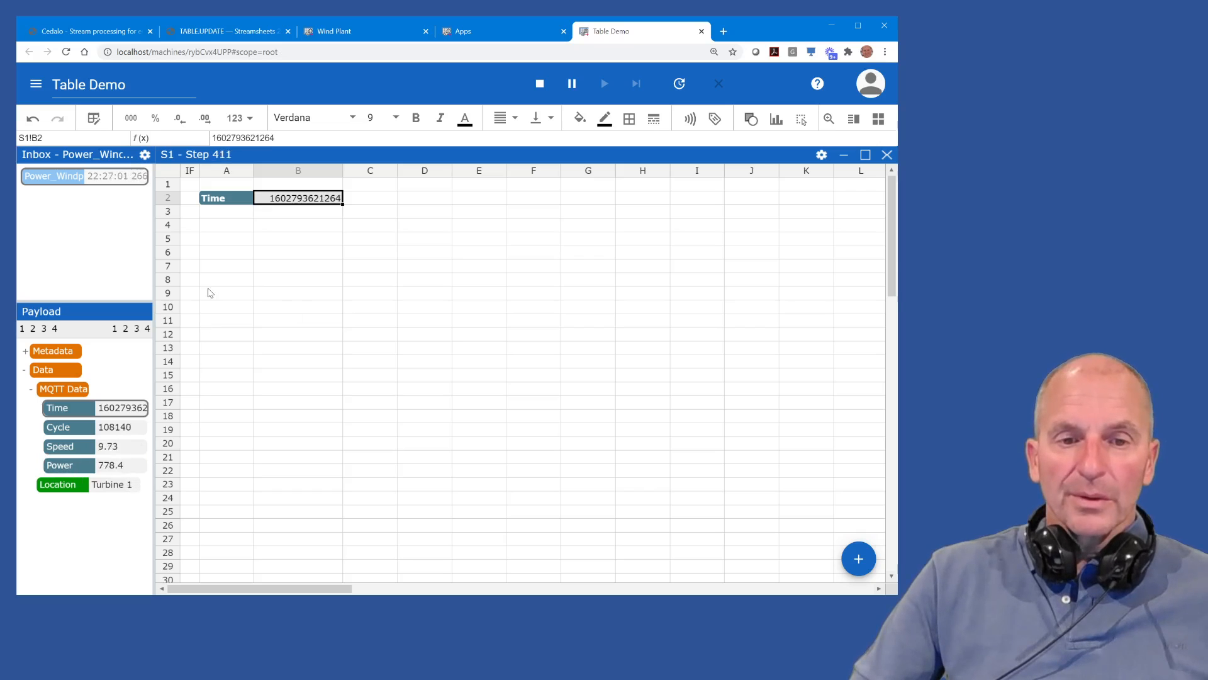
# Step: Place the payload's Power field in row 3 and its Location field in row 4, below Time
pyautogui.moveTo(60, 465); pyautogui.dragTo(209, 220)
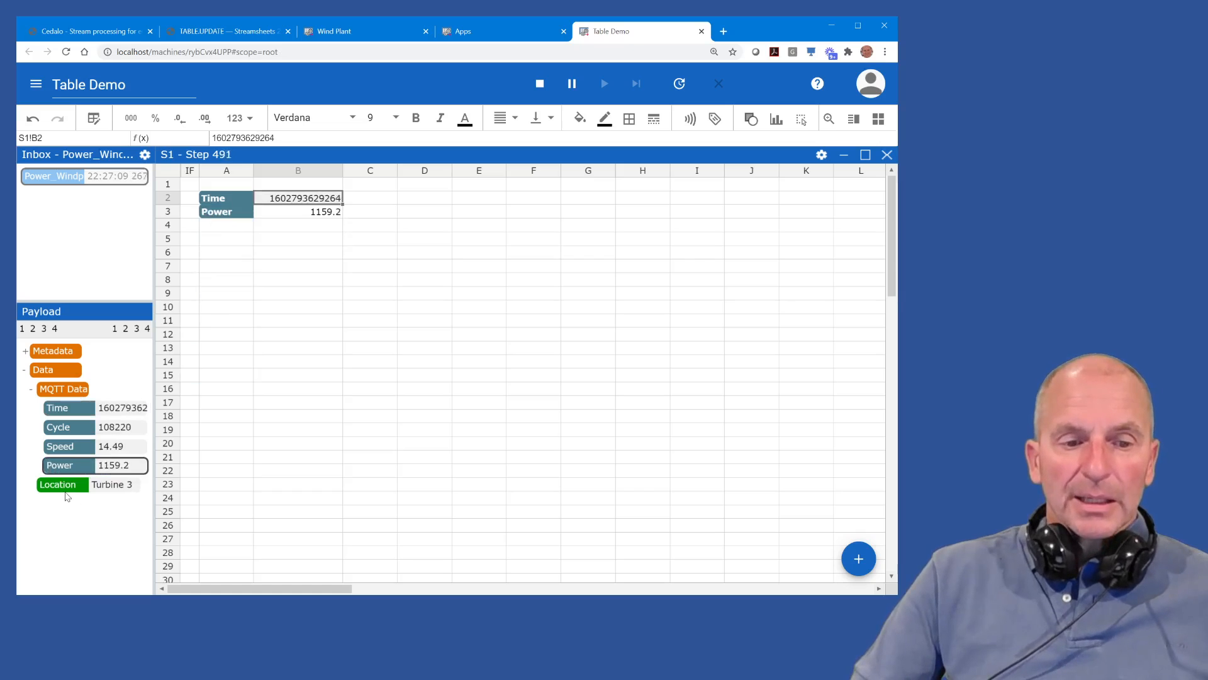
pyautogui.moveTo(68, 494); pyautogui.dragTo(243, 225)
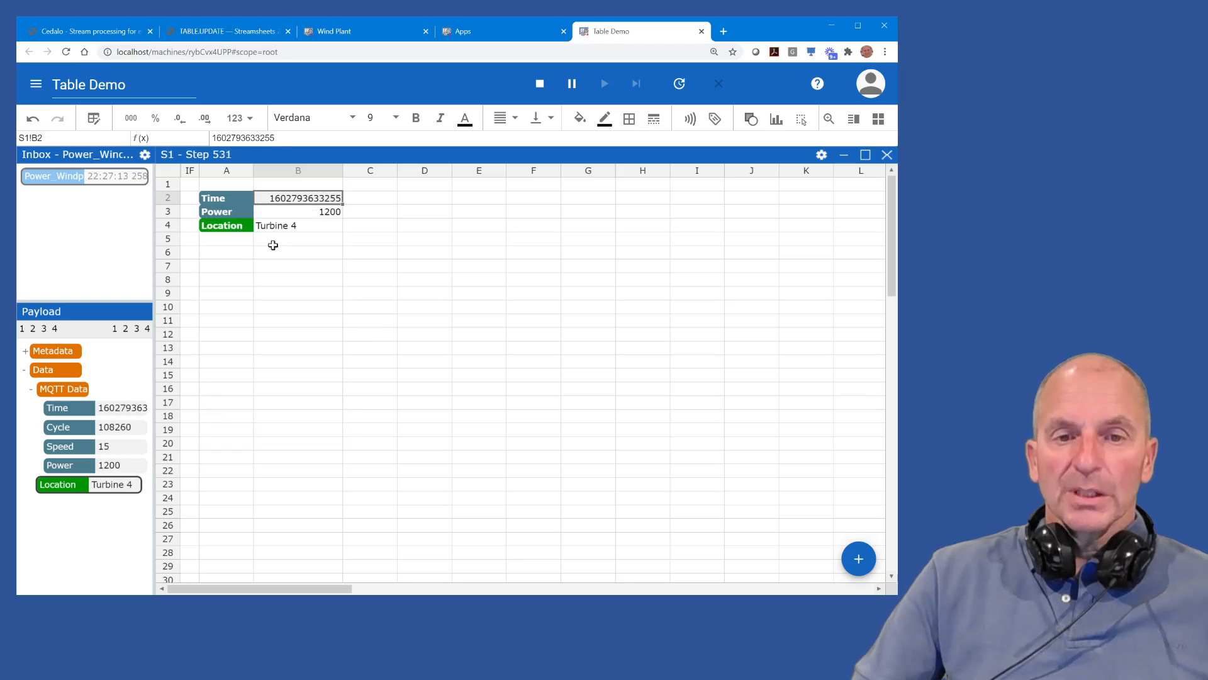
pyautogui.click(303, 224)
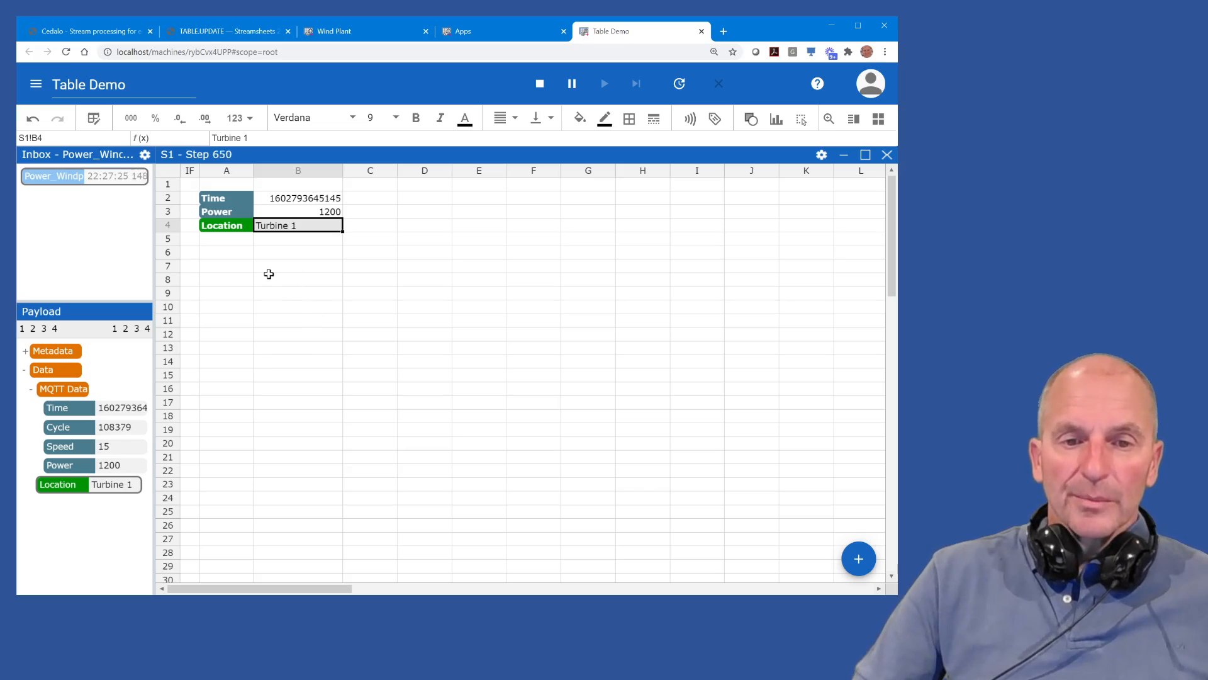
# Step: Label cell A6 "10 sec Interv." and widen column A to fit the text
pyautogui.click(242, 254)
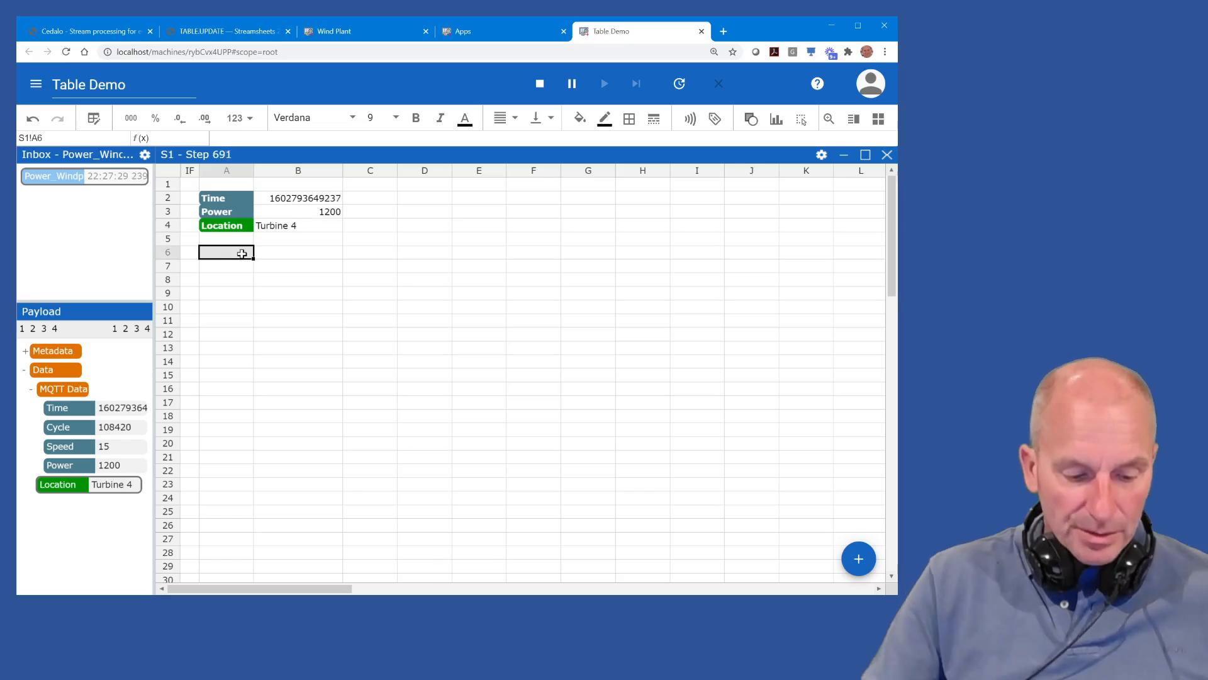
pyautogui.write('10')
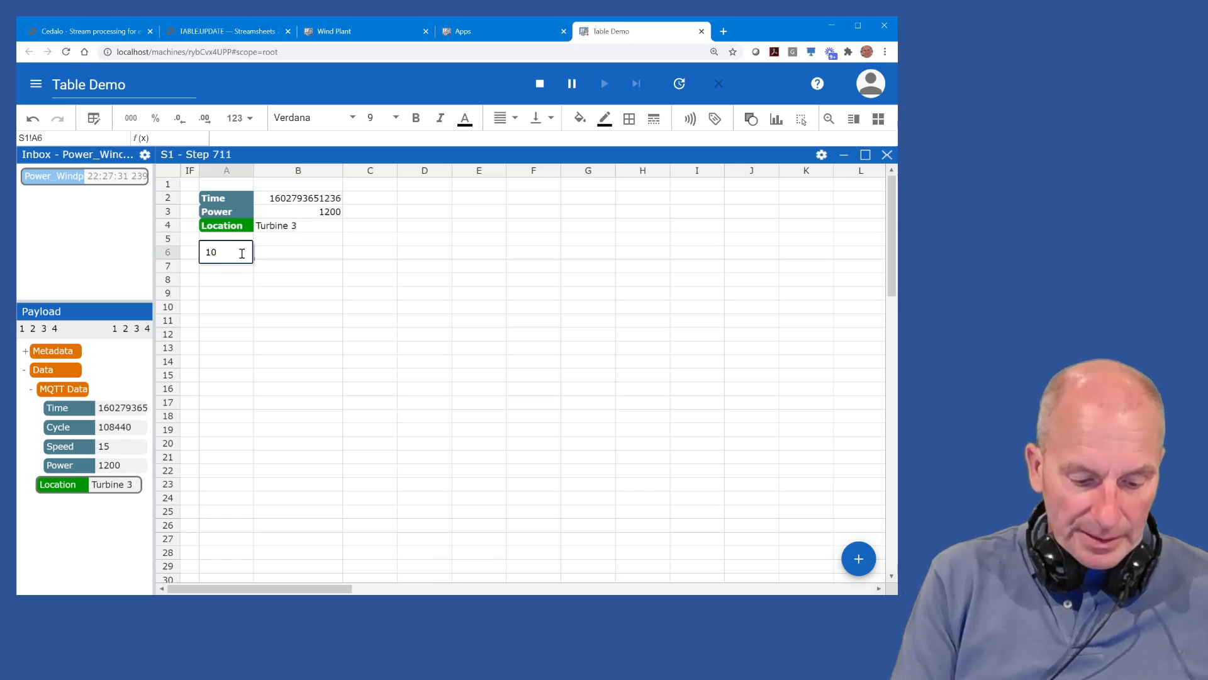
pyautogui.write(' sec ')
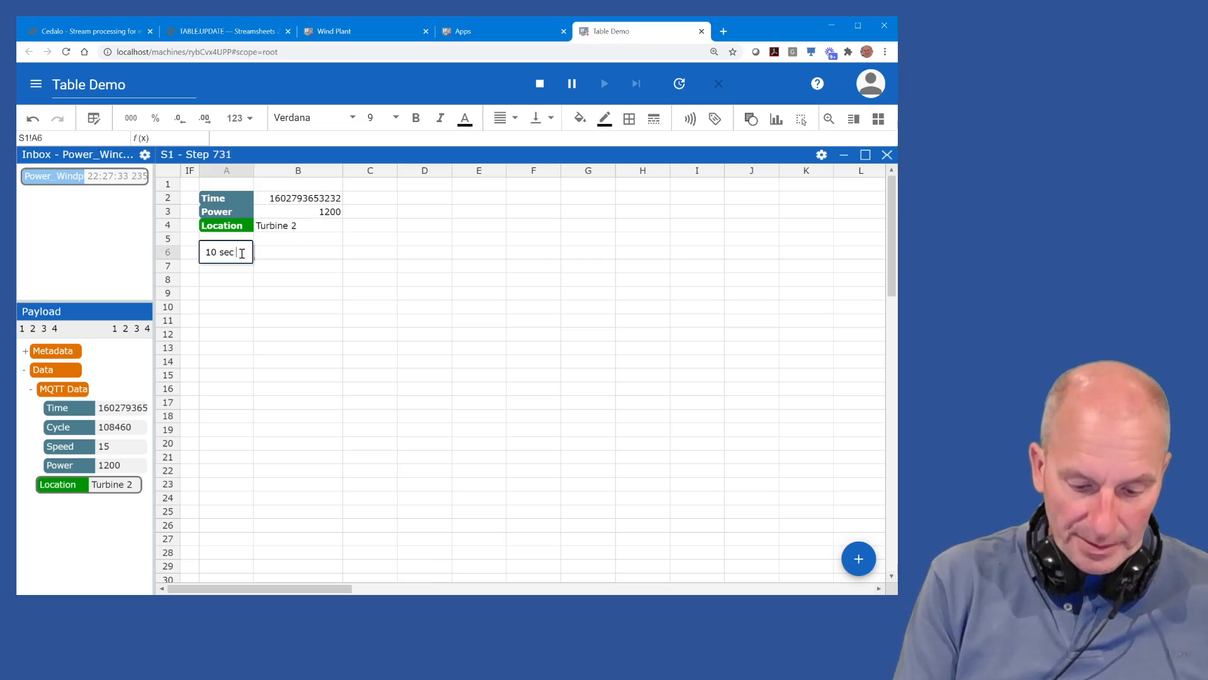
pyautogui.write('Interv.')
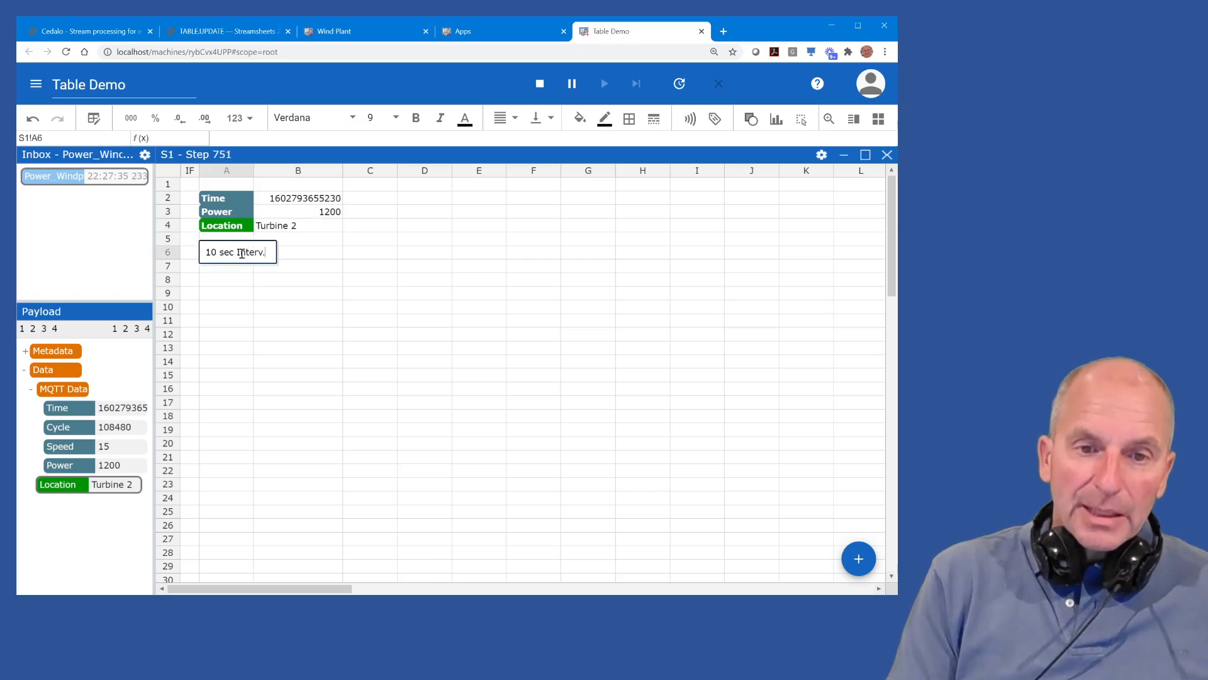
pyautogui.press('Return')
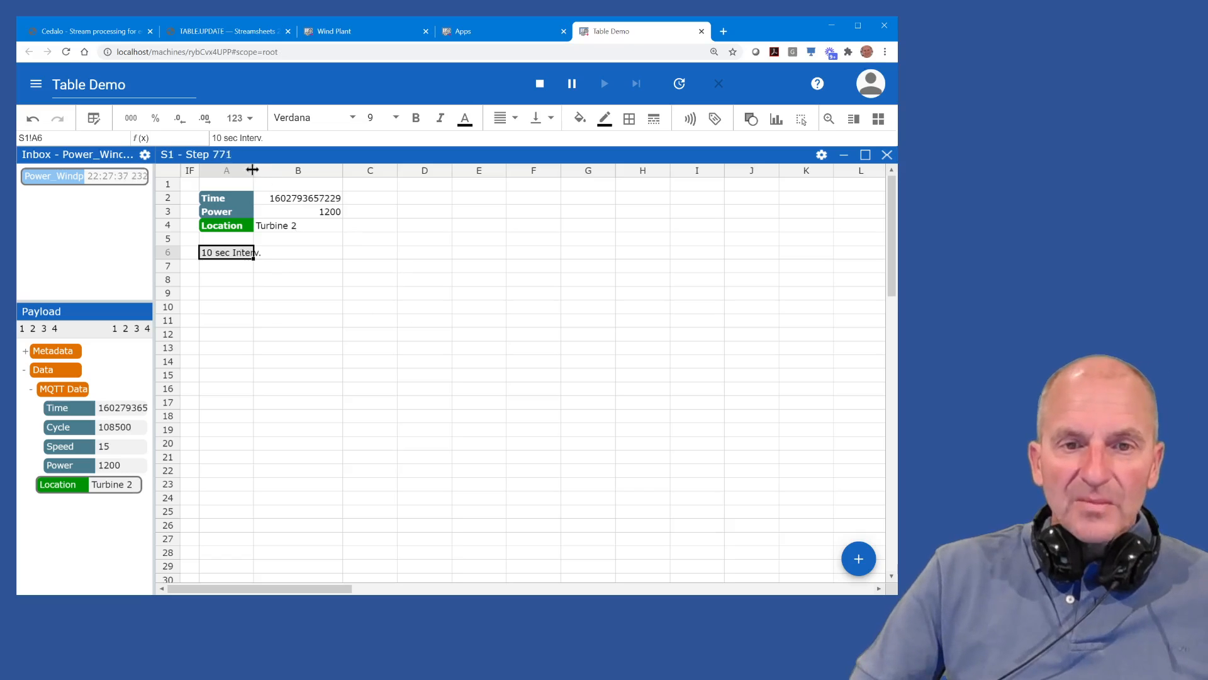
pyautogui.moveTo(253, 170); pyautogui.dragTo(270, 171)
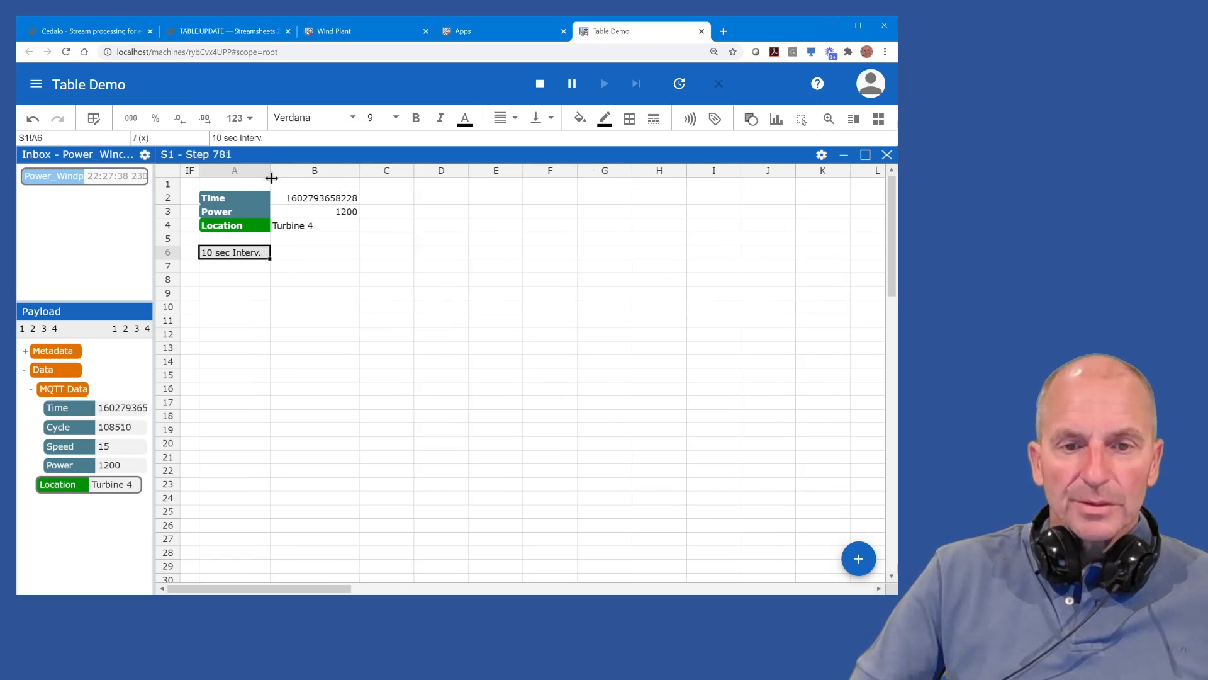
# Step: Calculate the 10-second interval in B6 with =INT(B2/10000)*10000 and display the result as a full whole number
pyautogui.click(312, 255)
pyautogui.write('=')
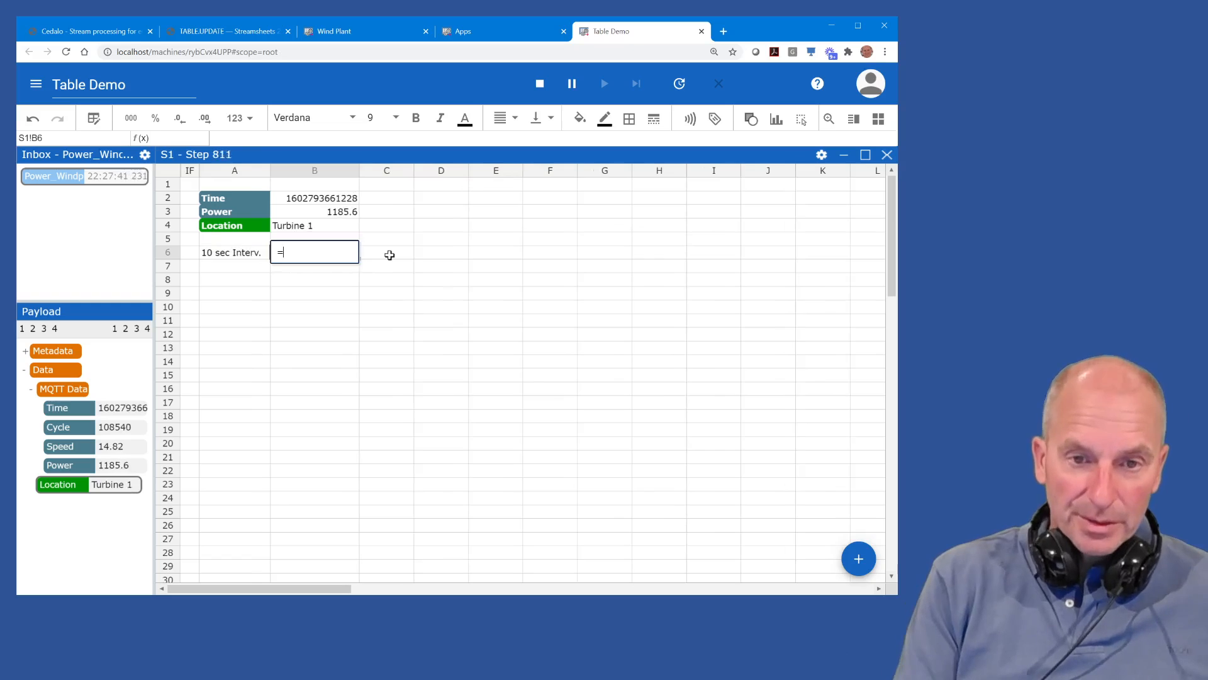
pyautogui.write('int(')
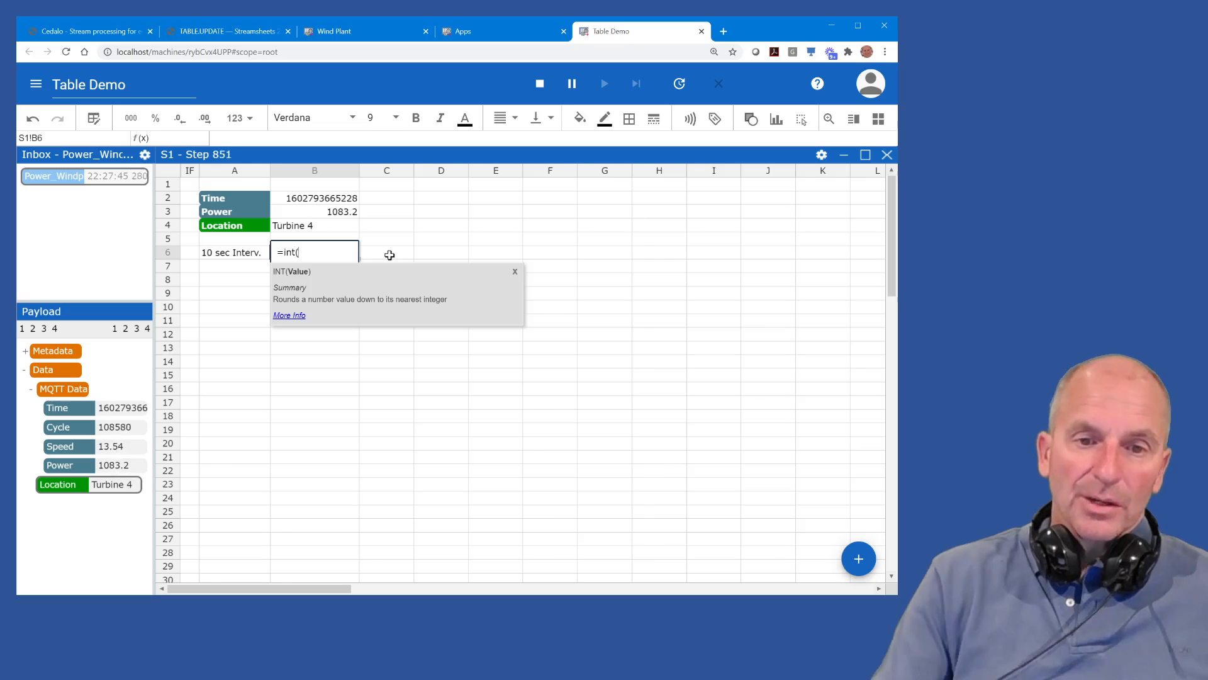
pyautogui.click(328, 197)
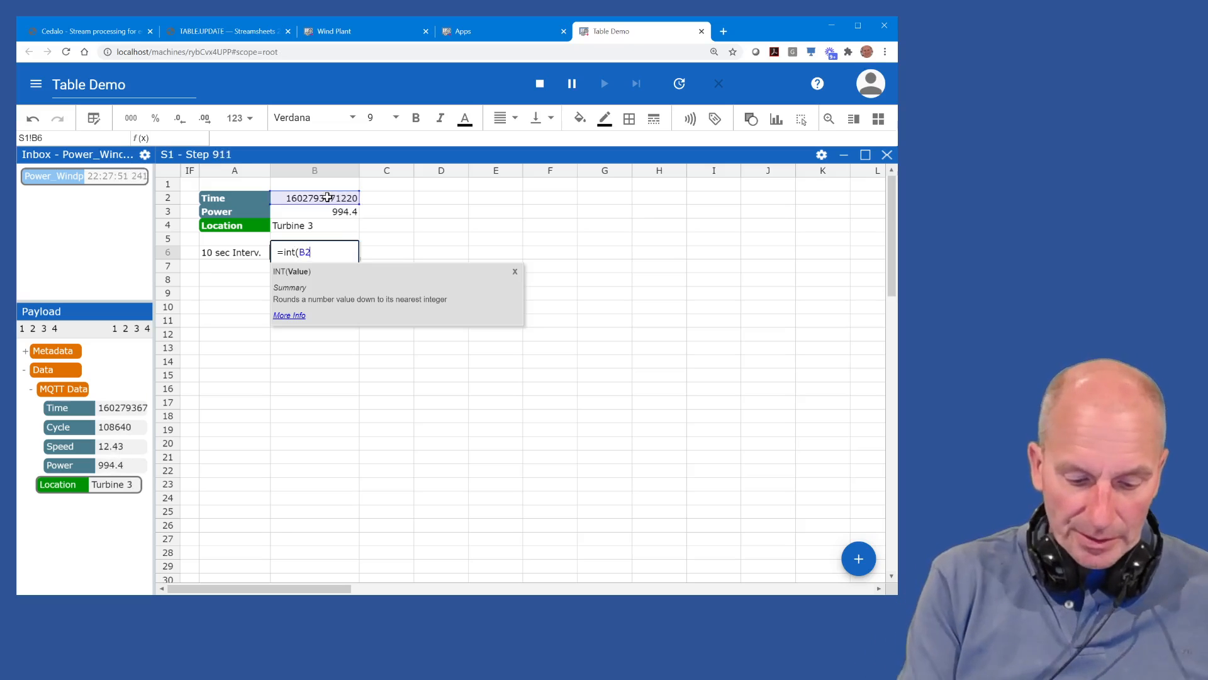
pyautogui.write('/1000')
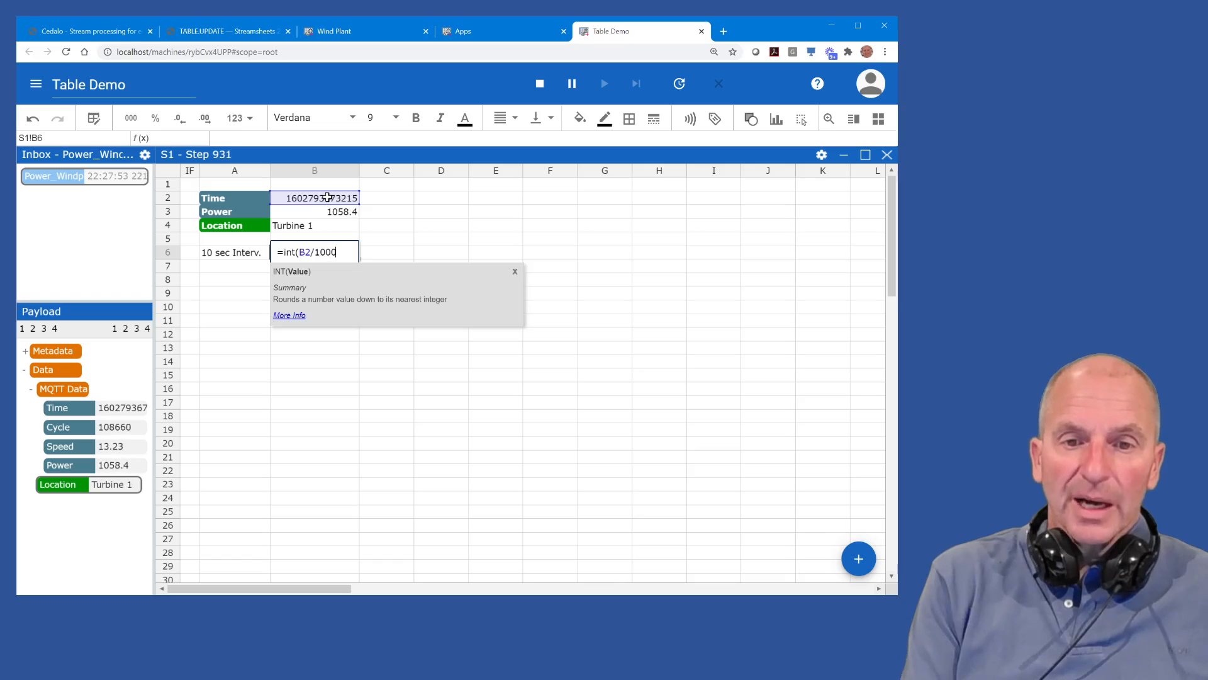
pyautogui.press('BackSpace')
pyautogui.press('BackSpace')
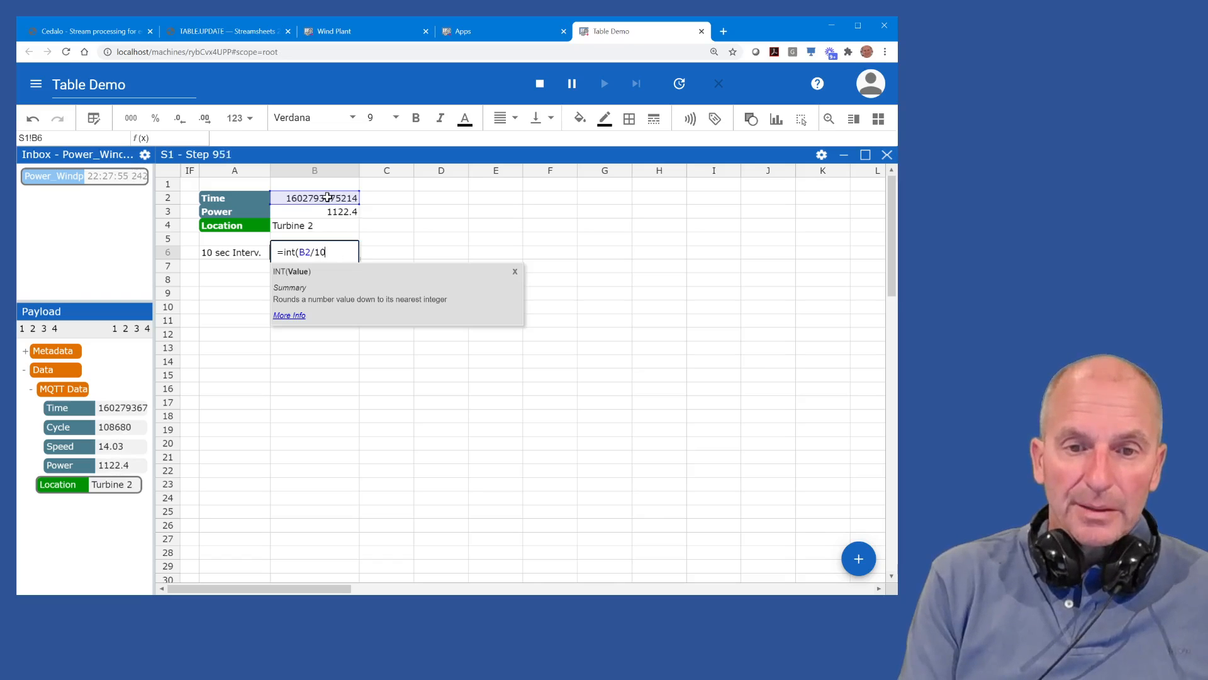
pyautogui.write('000')
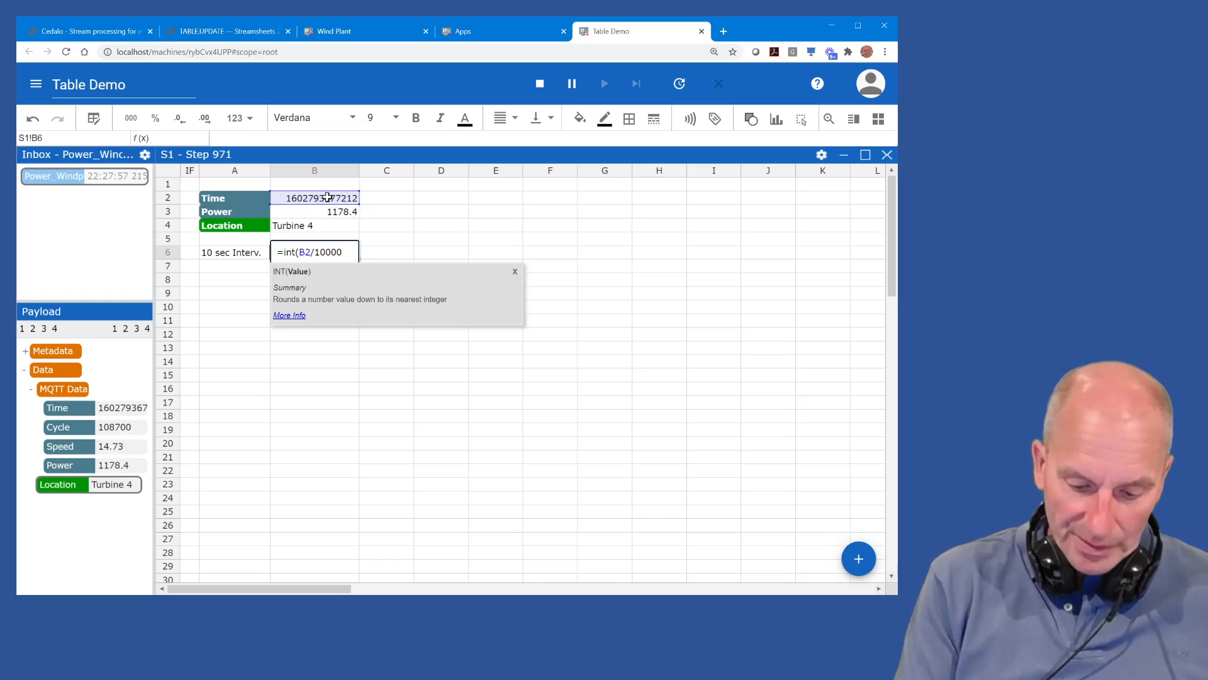
pyautogui.write(')*')
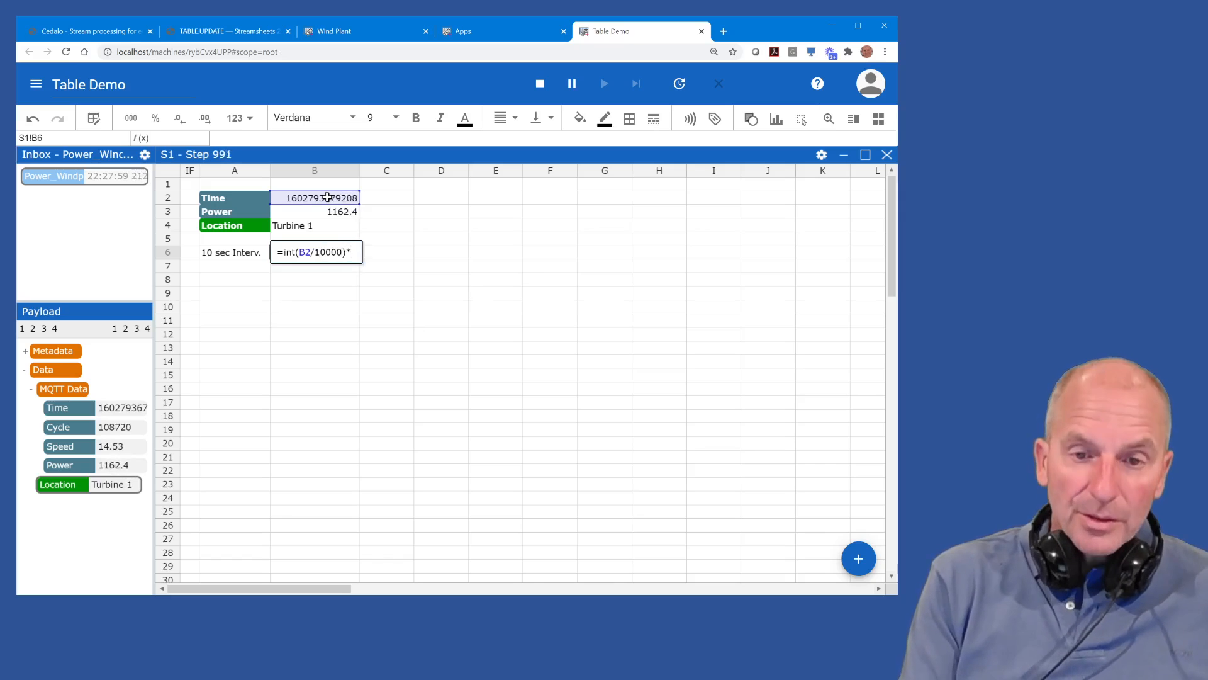
pyautogui.write('10000')
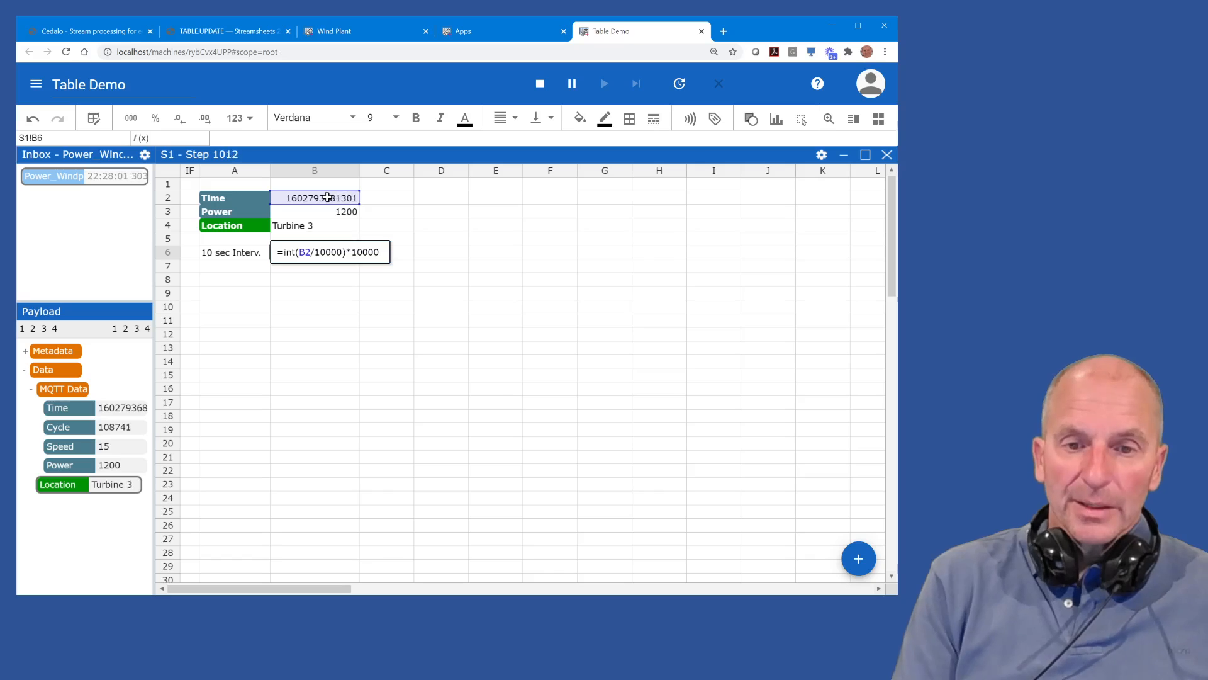
pyautogui.press('Return')
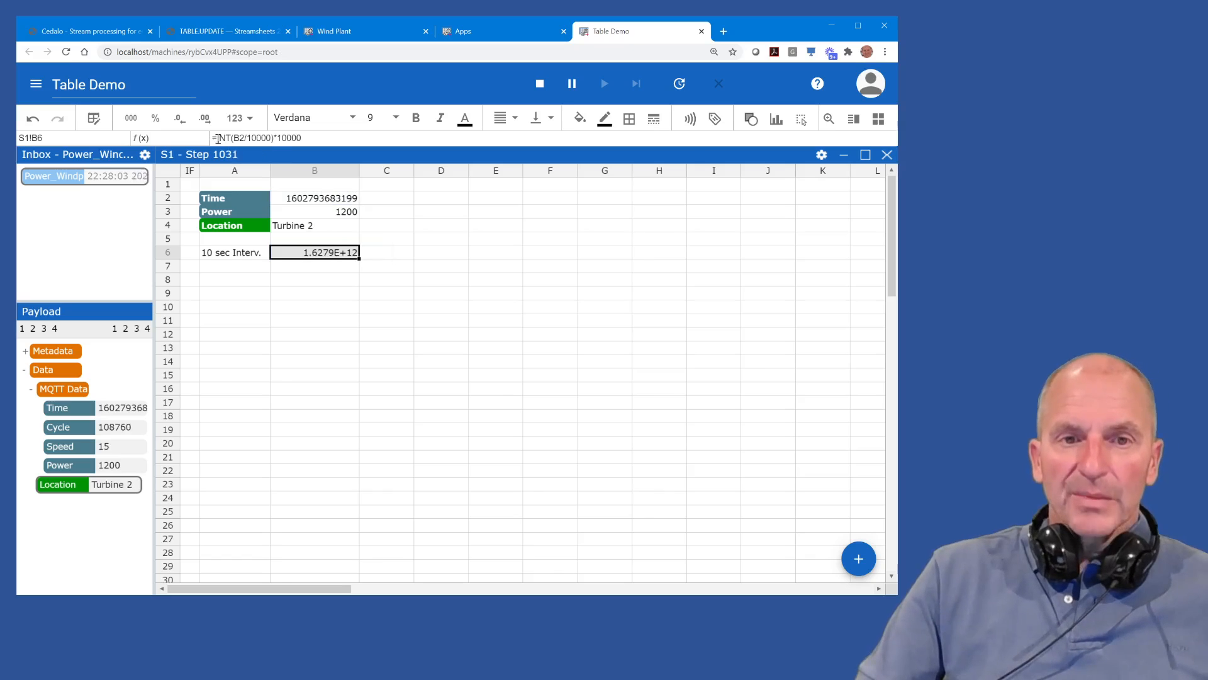
pyautogui.click(177, 120)
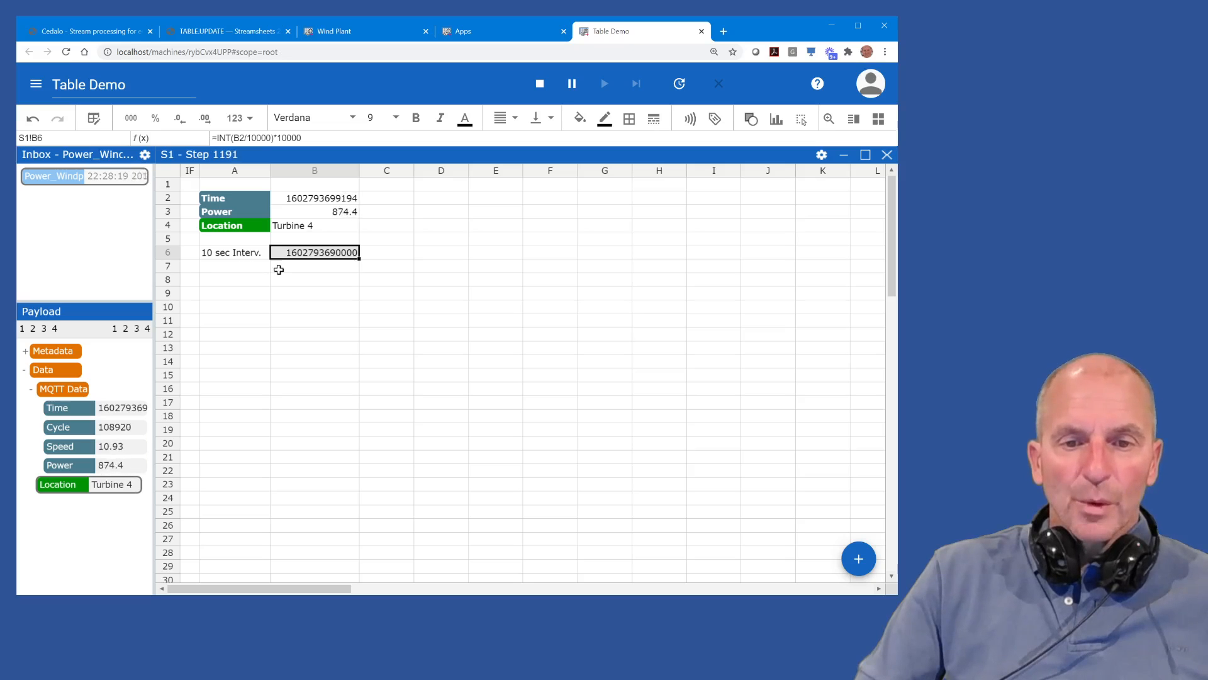
# Step: Label cell A7 "Period", directly below the 10 sec Interv. label
pyautogui.click(253, 269)
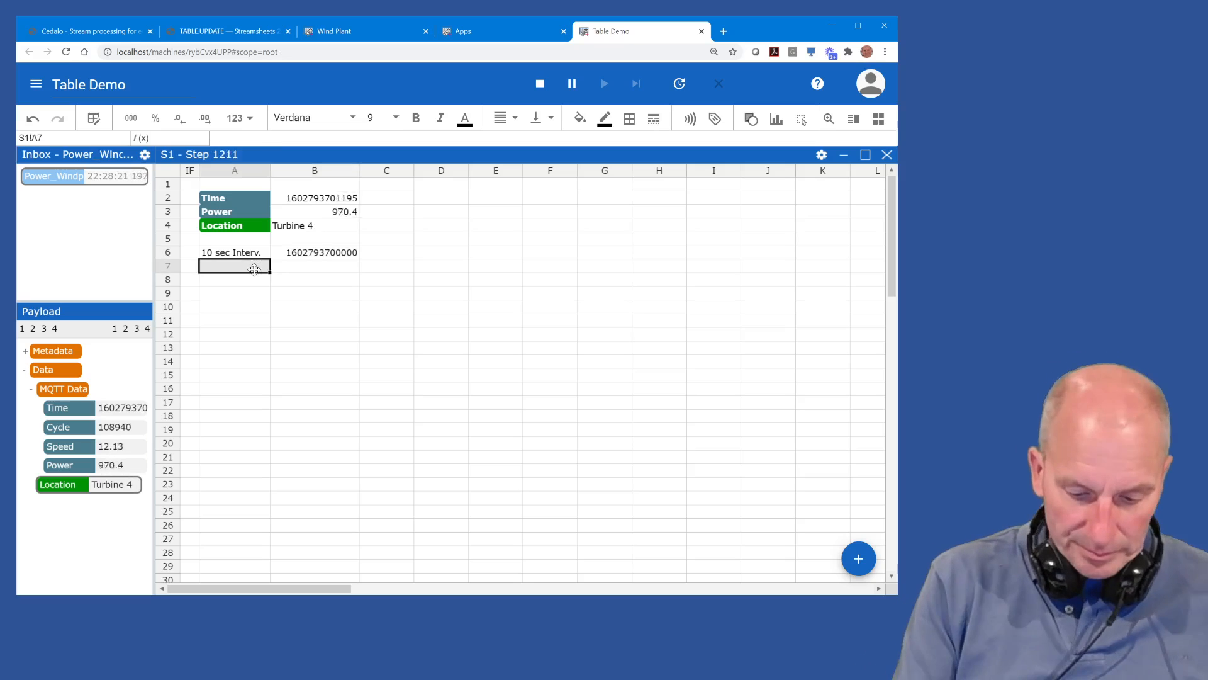
pyautogui.write('Period')
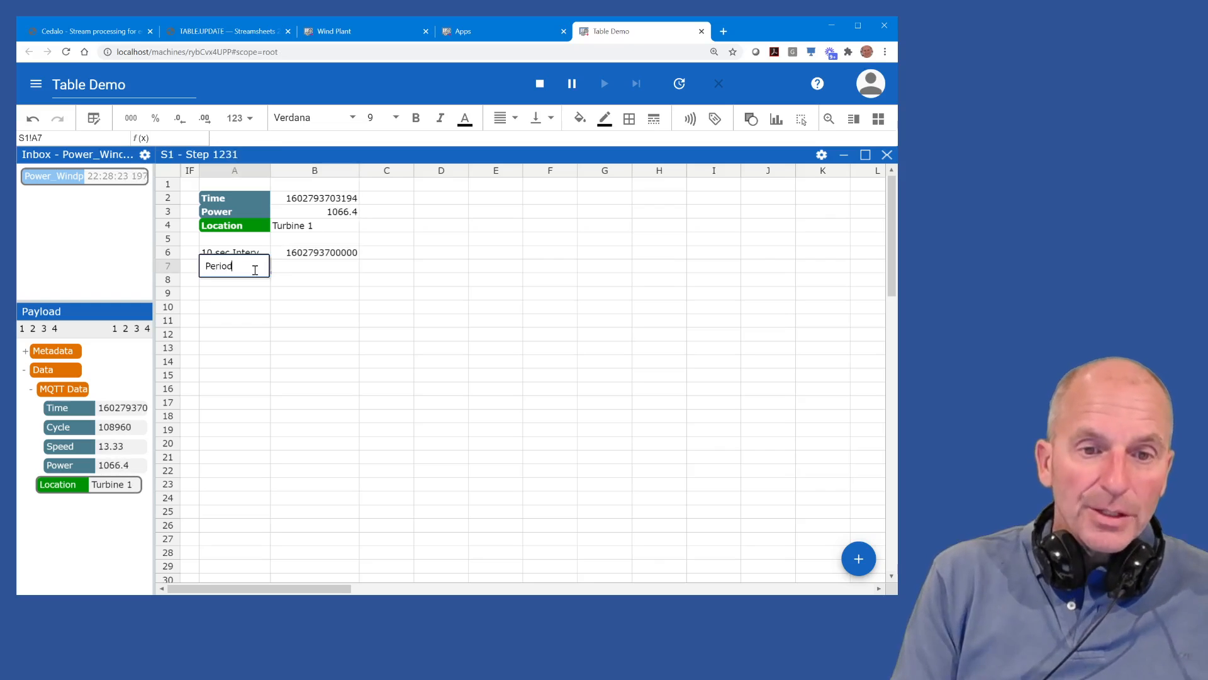
pyautogui.press('Tab')
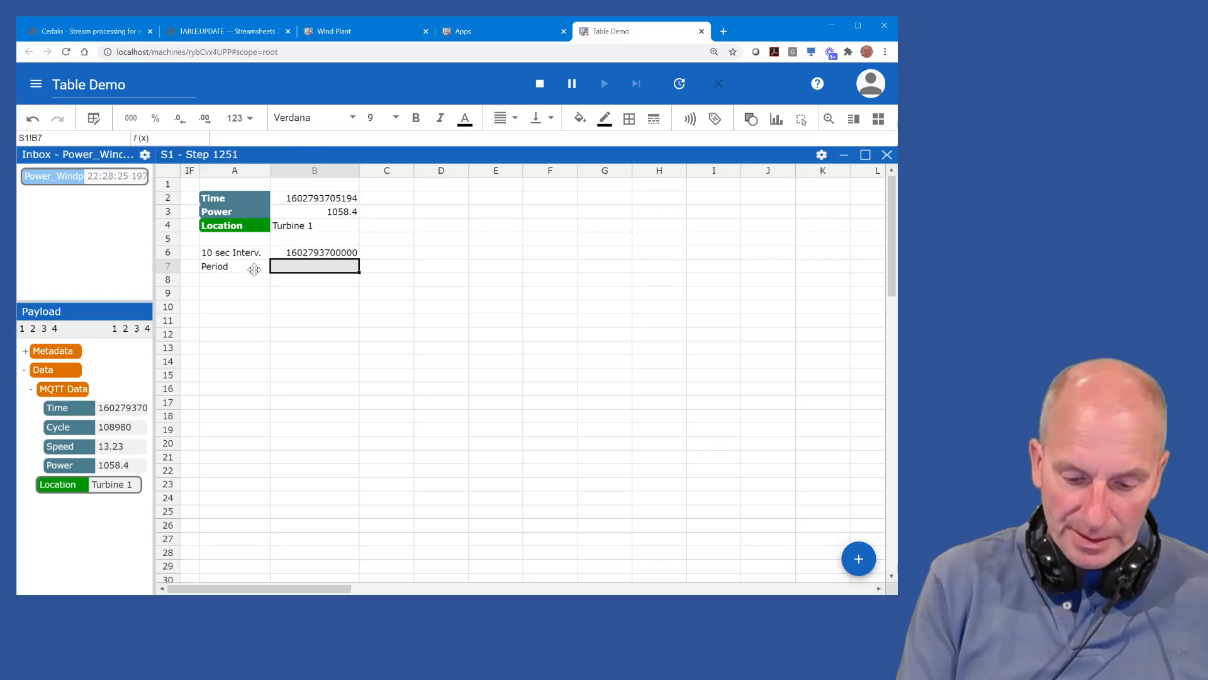
# Step: Convert the interval to minutes and seconds in B7 with =TEXT(MSTOSERIAL(B6),"MM:SS")
pyautogui.write('=text')
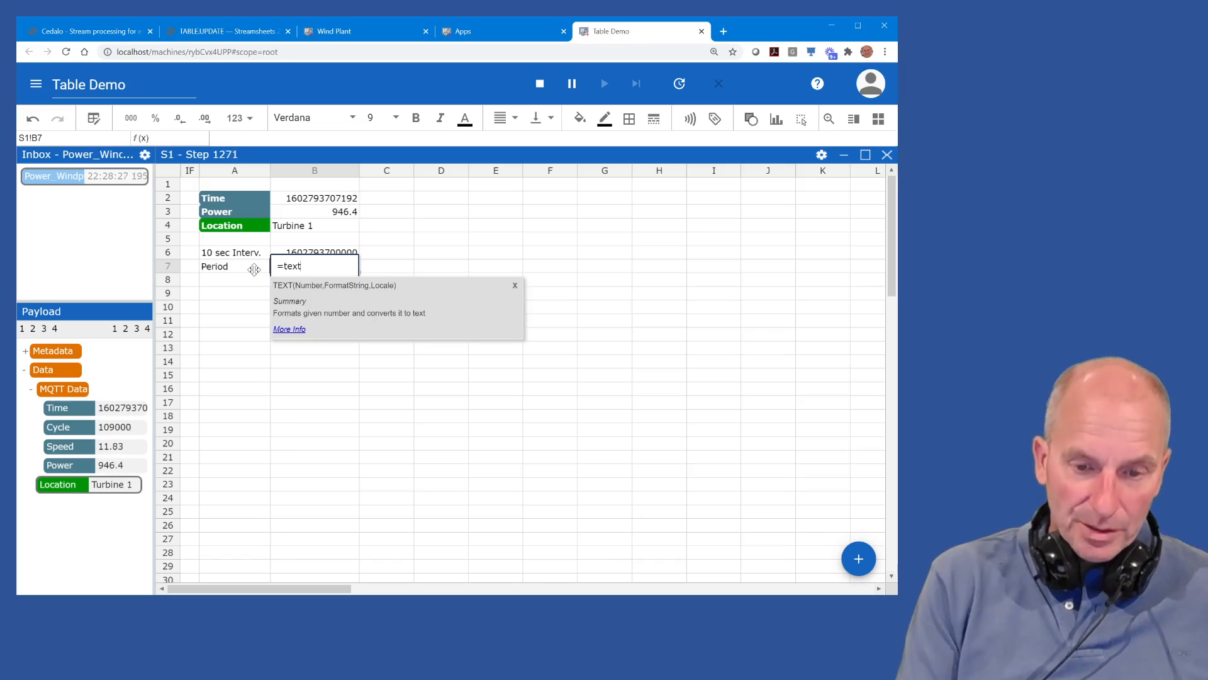
pyautogui.write('(')
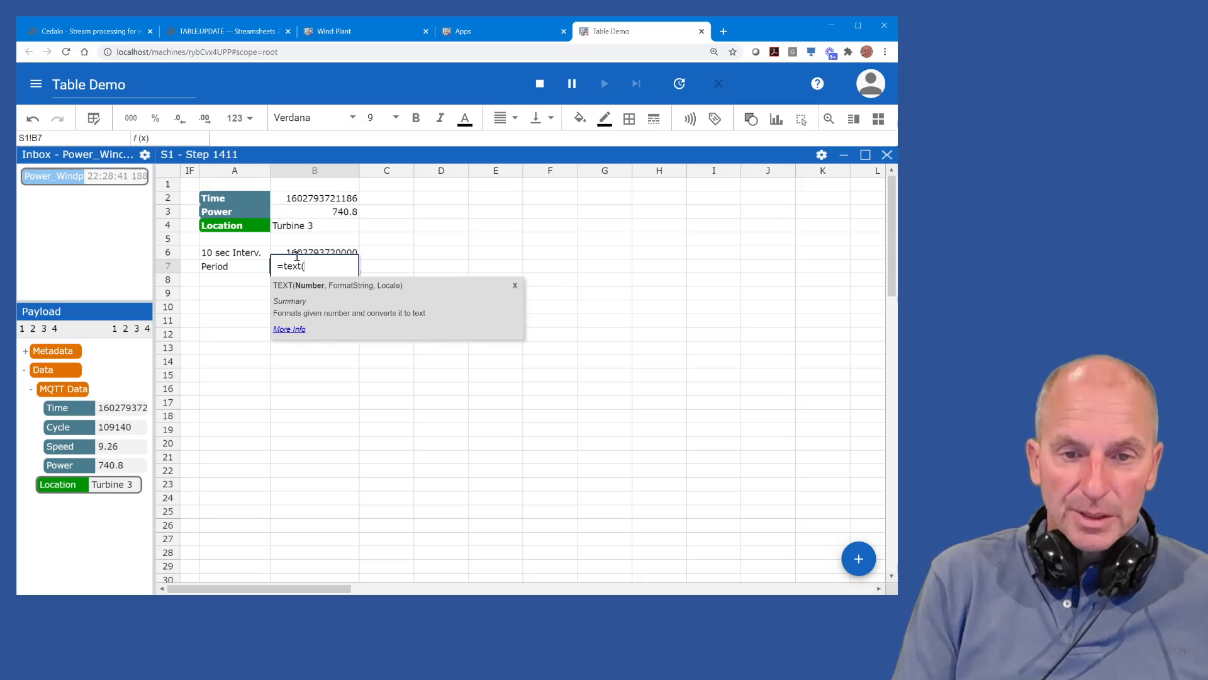
pyautogui.write('ms')
pyautogui.press('Tab')
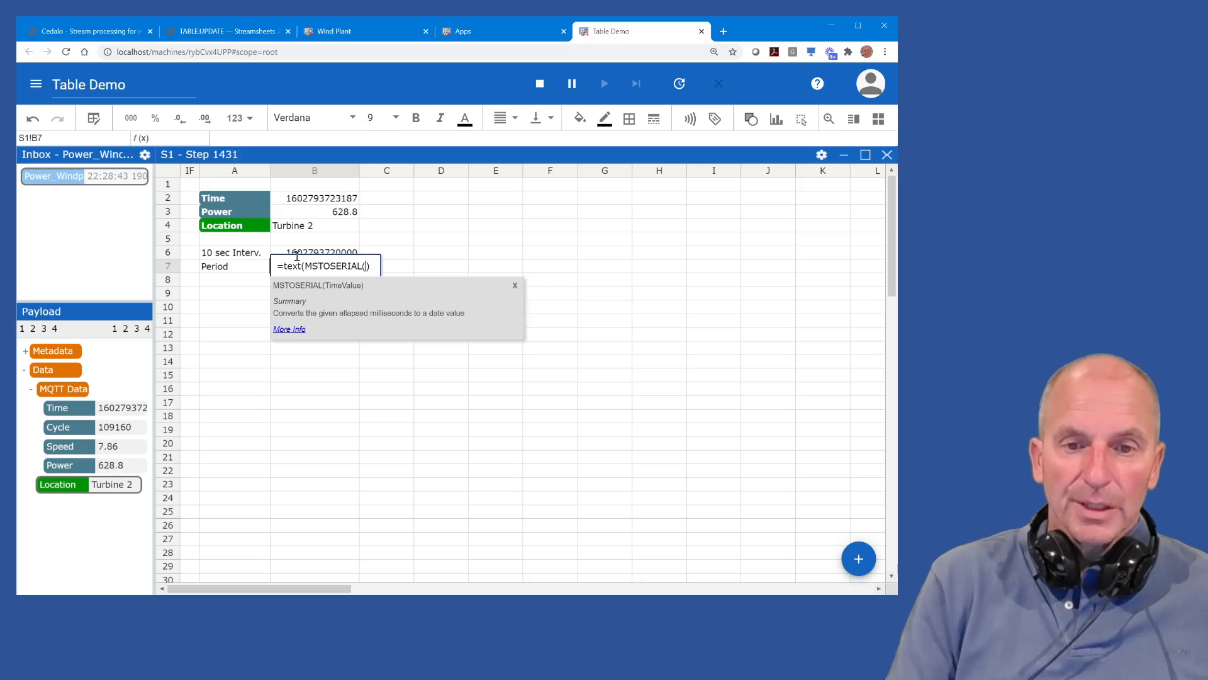
pyautogui.click(305, 252)
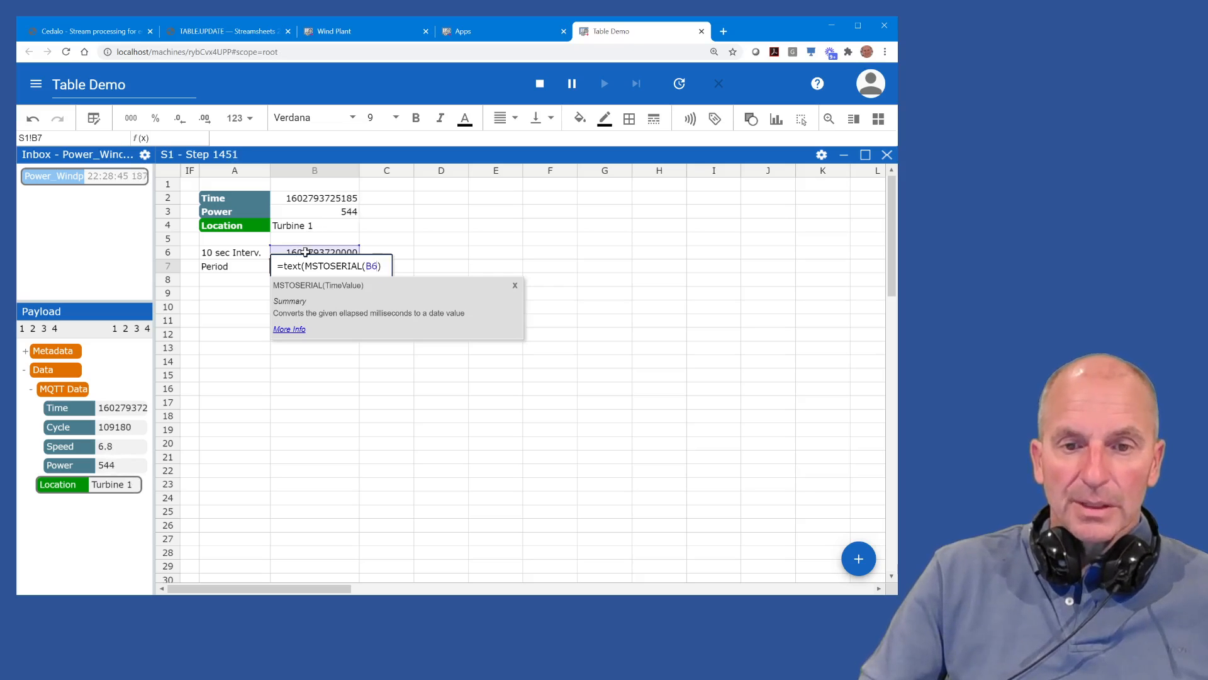
pyautogui.write(')')
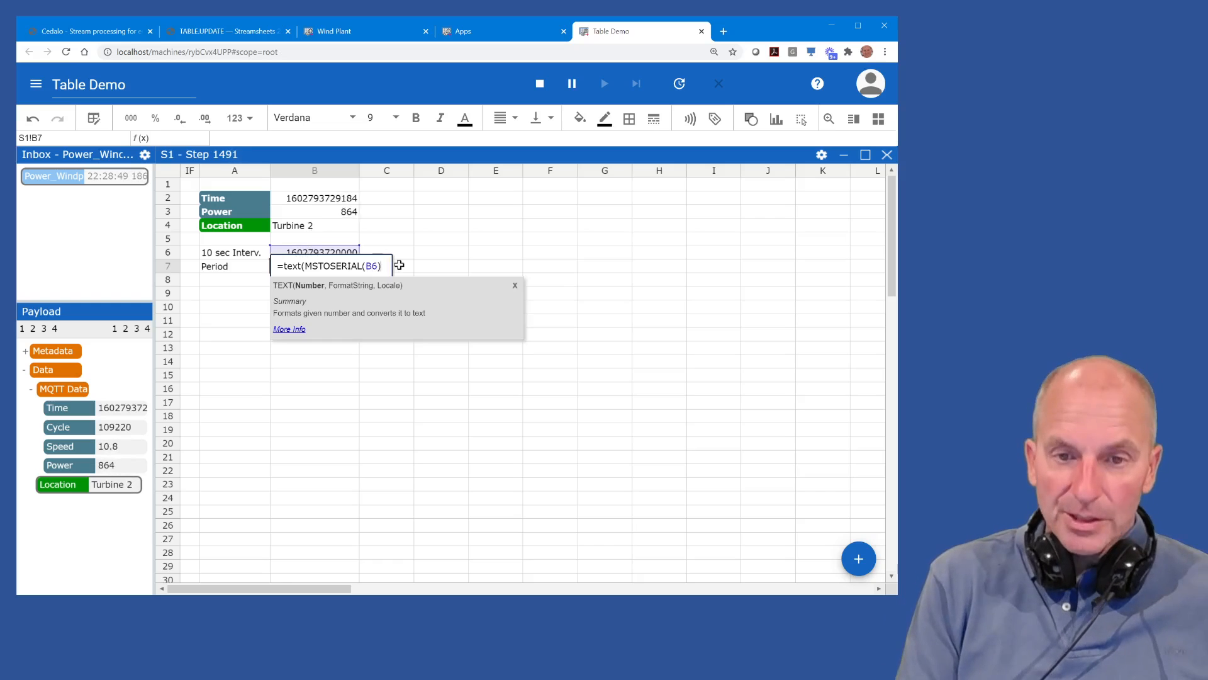
pyautogui.write(',"')
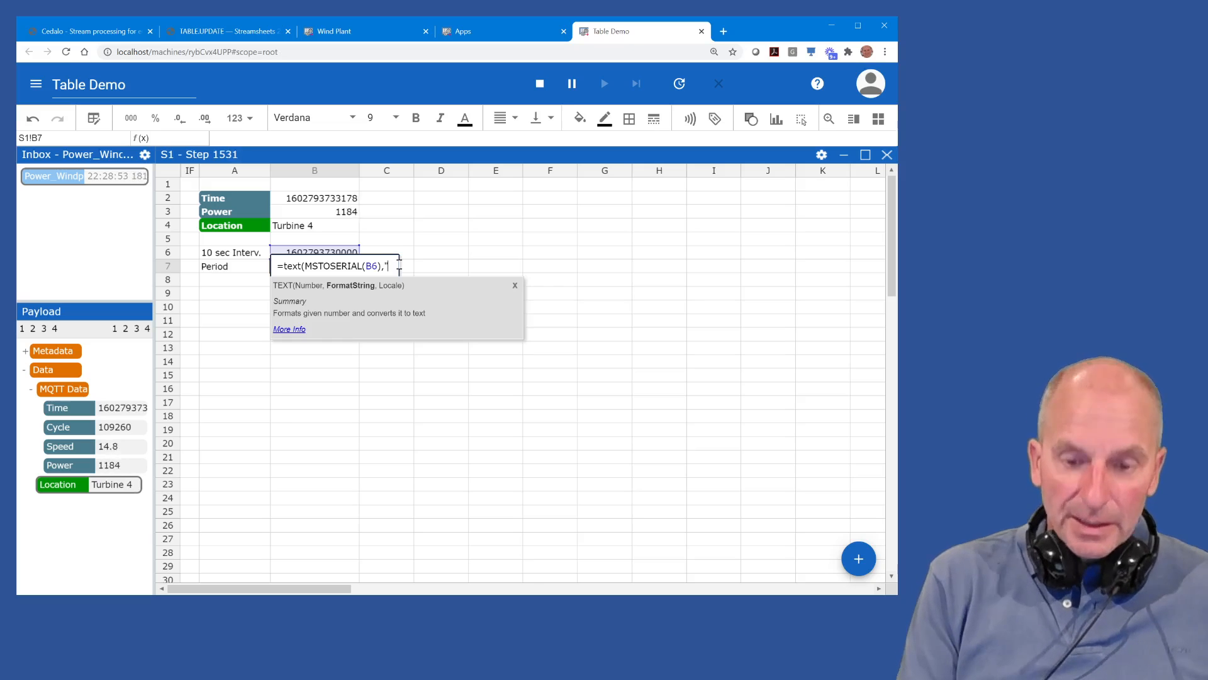
pyautogui.write('MM:')
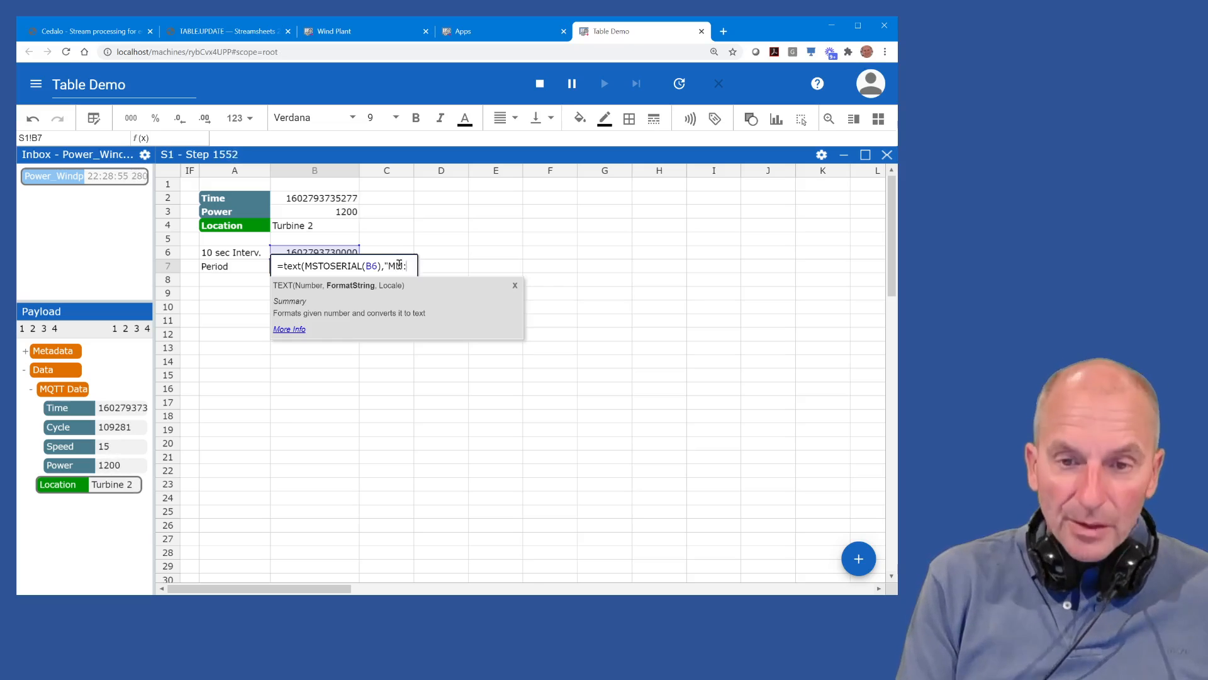
pyautogui.write('SS')
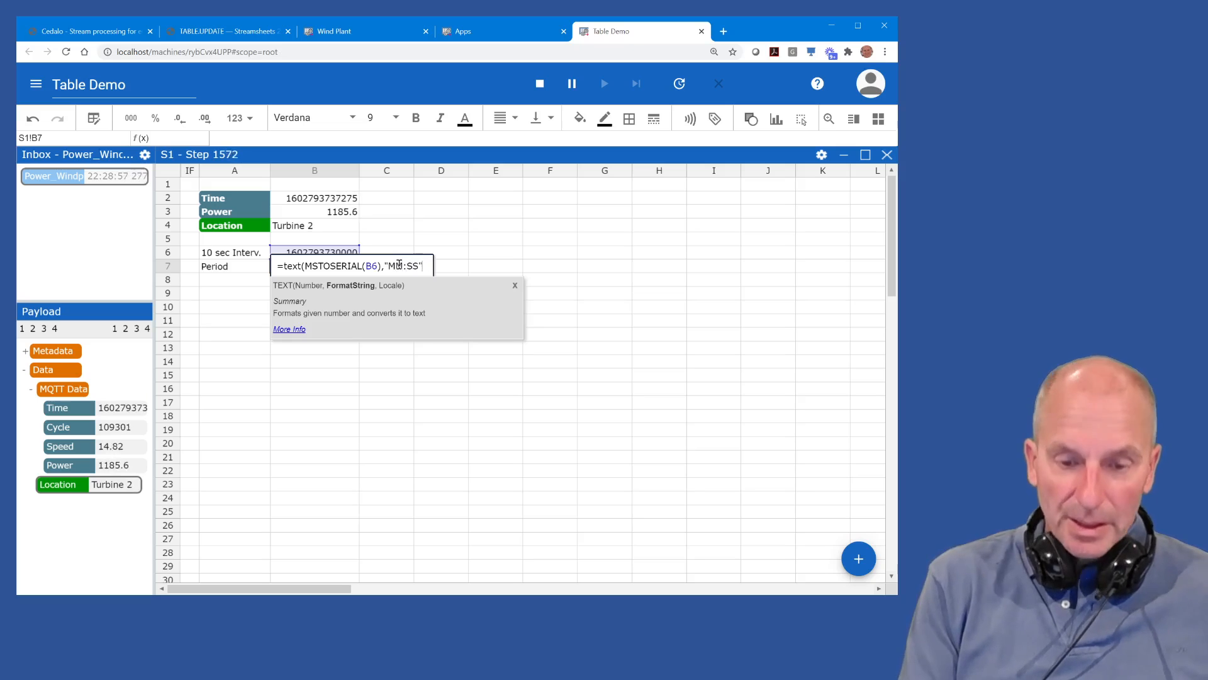
pyautogui.write('")')
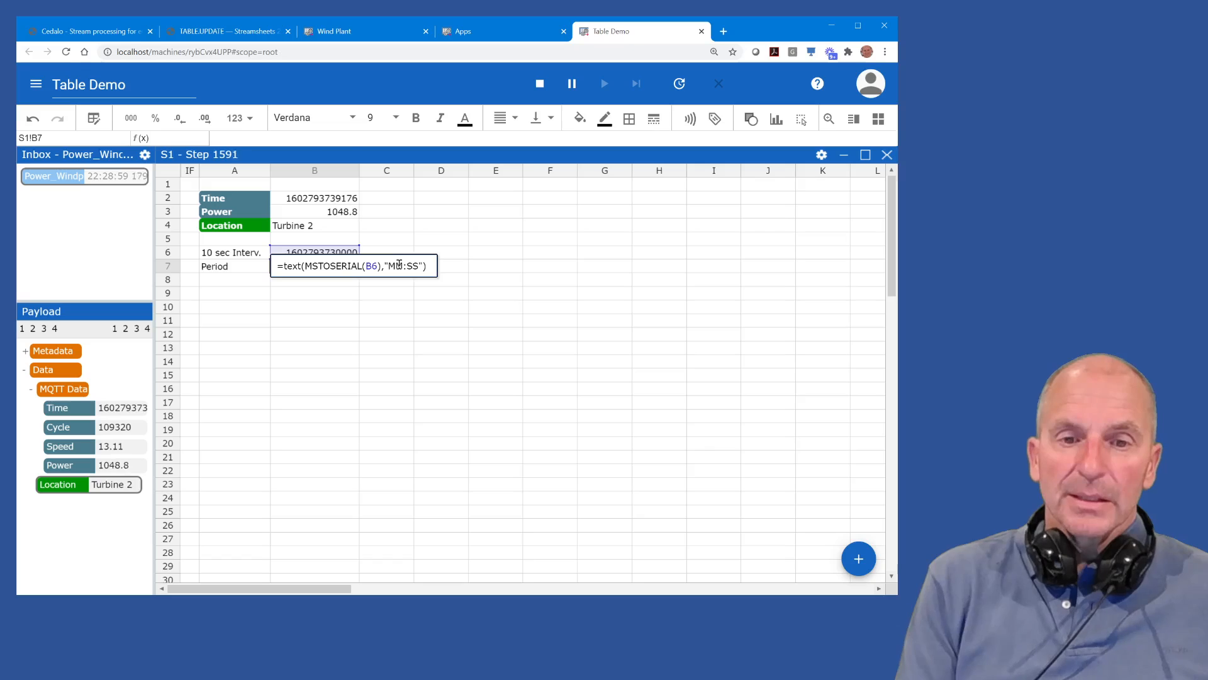
pyautogui.press('Return')
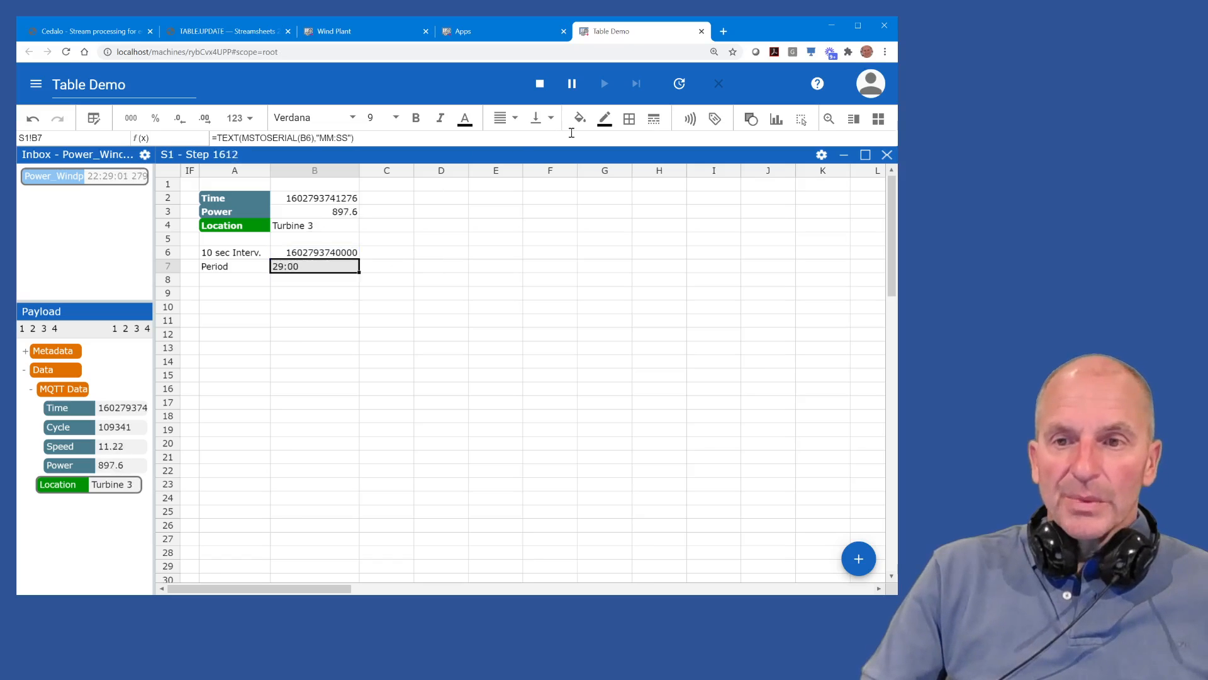
# Step: Right-align the formatted Period value in B7
pyautogui.click(514, 118)
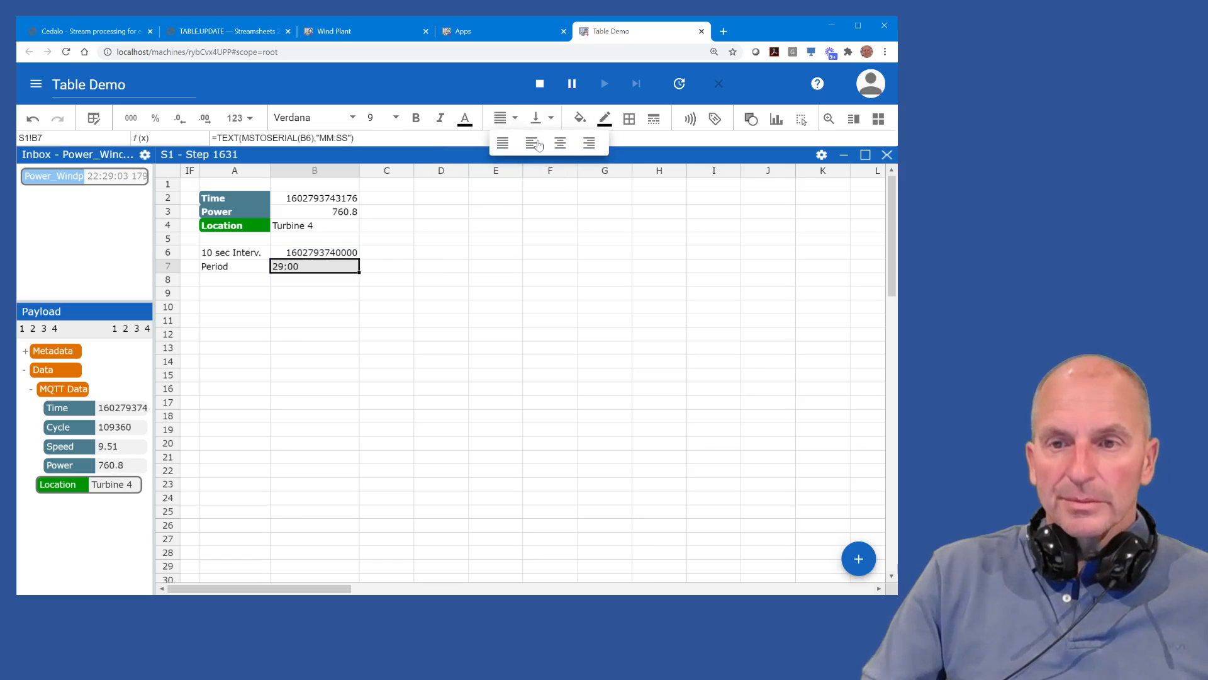
pyautogui.click(589, 143)
pyautogui.click(392, 349)
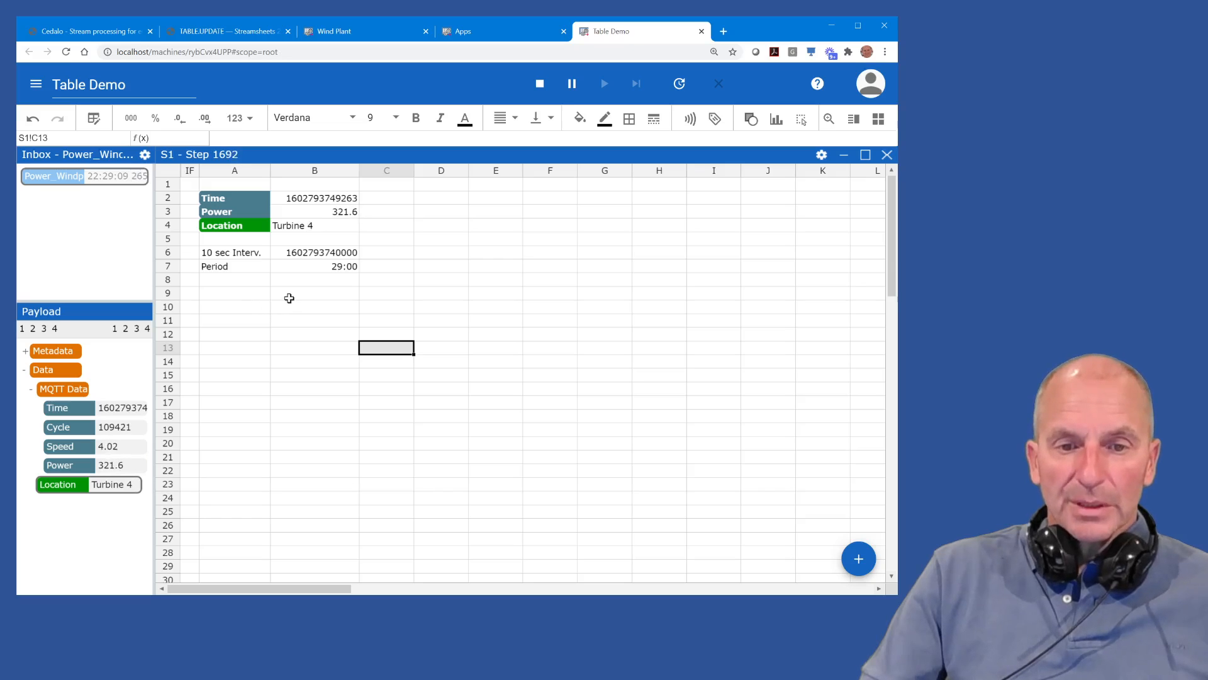
# Step: Enter "Turbine 1" in B10 and fill the series across to E10, ending with Turbine 4
pyautogui.click(296, 306)
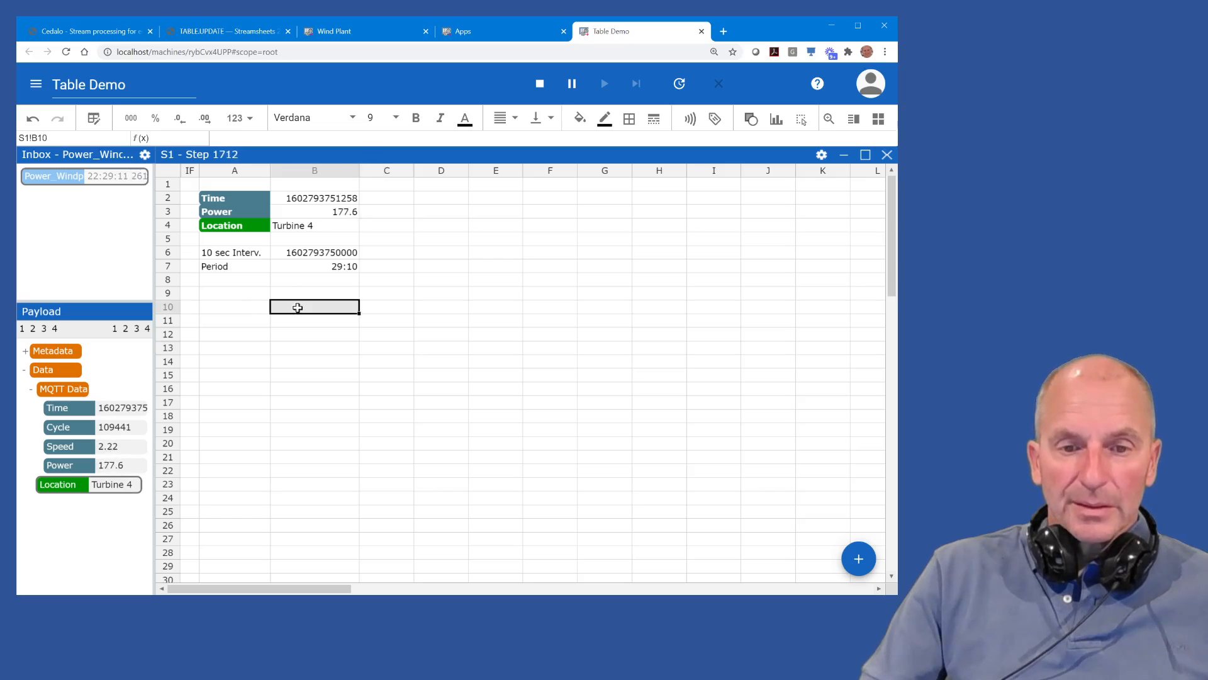
pyautogui.write('T')
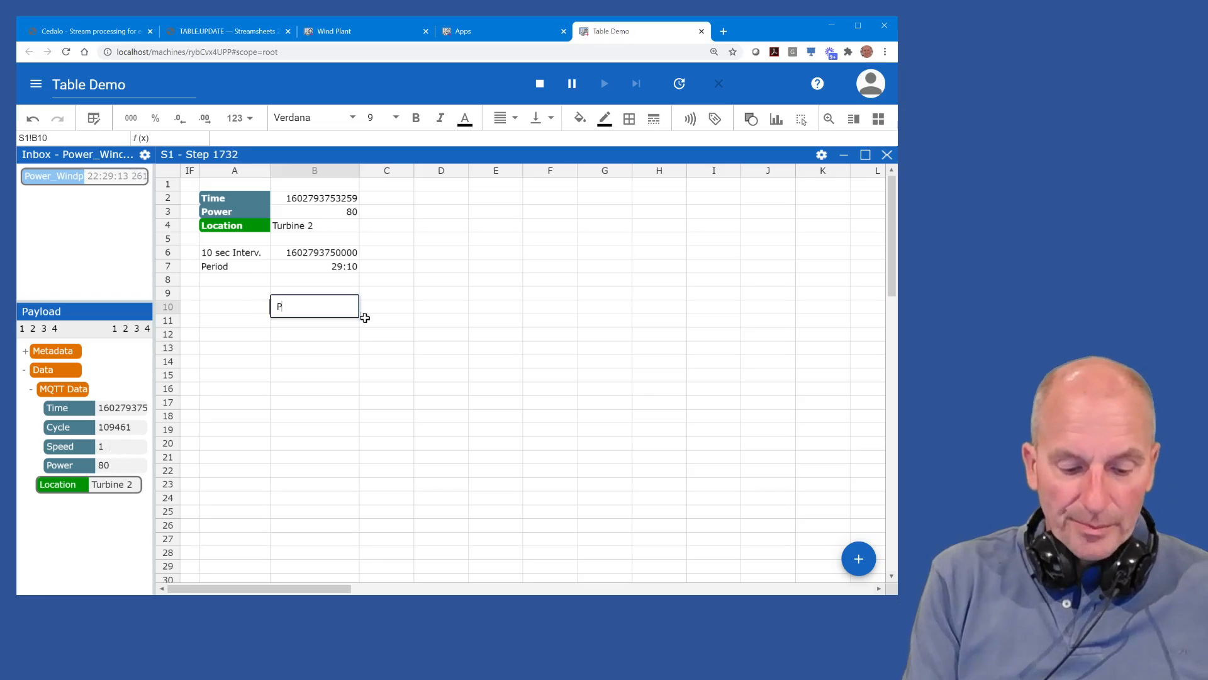
pyautogui.write('ur')
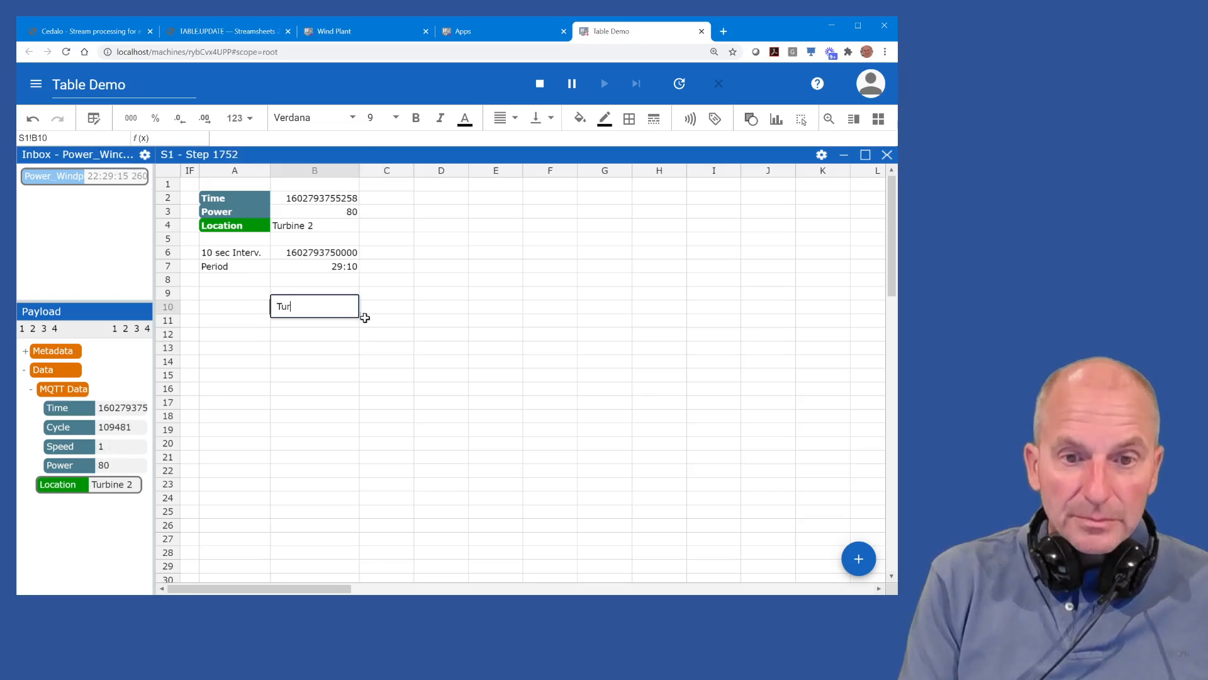
pyautogui.write('bine 1')
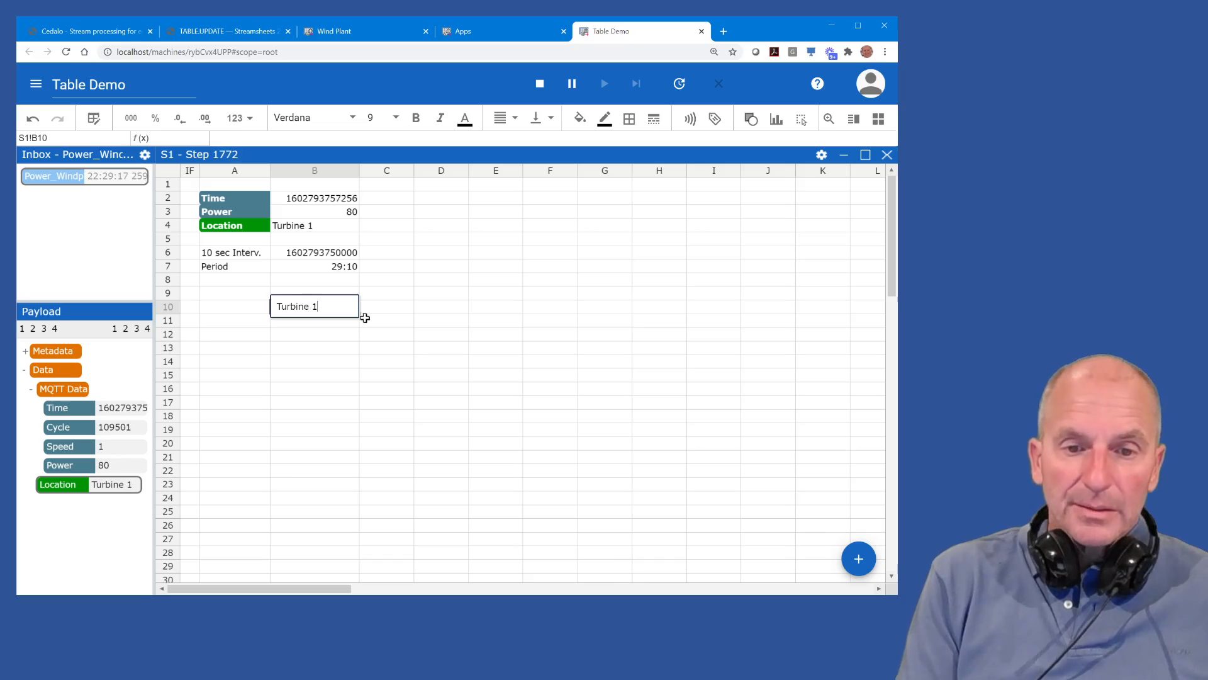
pyautogui.press('Return')
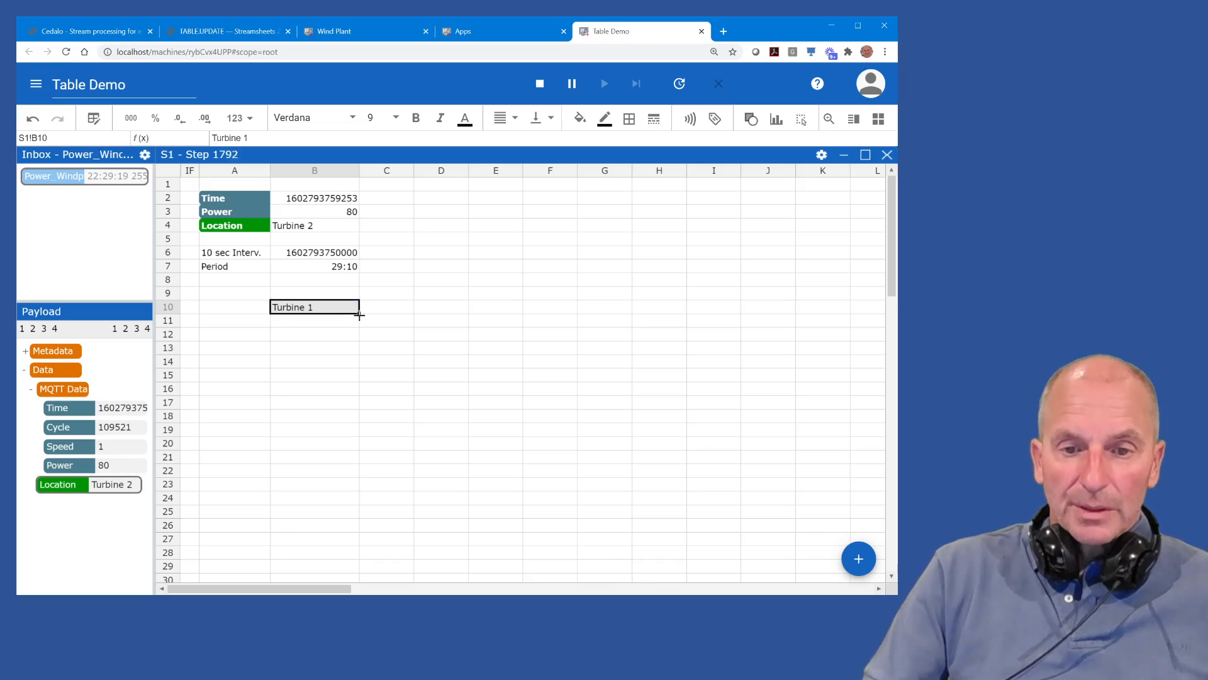
pyautogui.moveTo(359, 315); pyautogui.dragTo(478, 321)
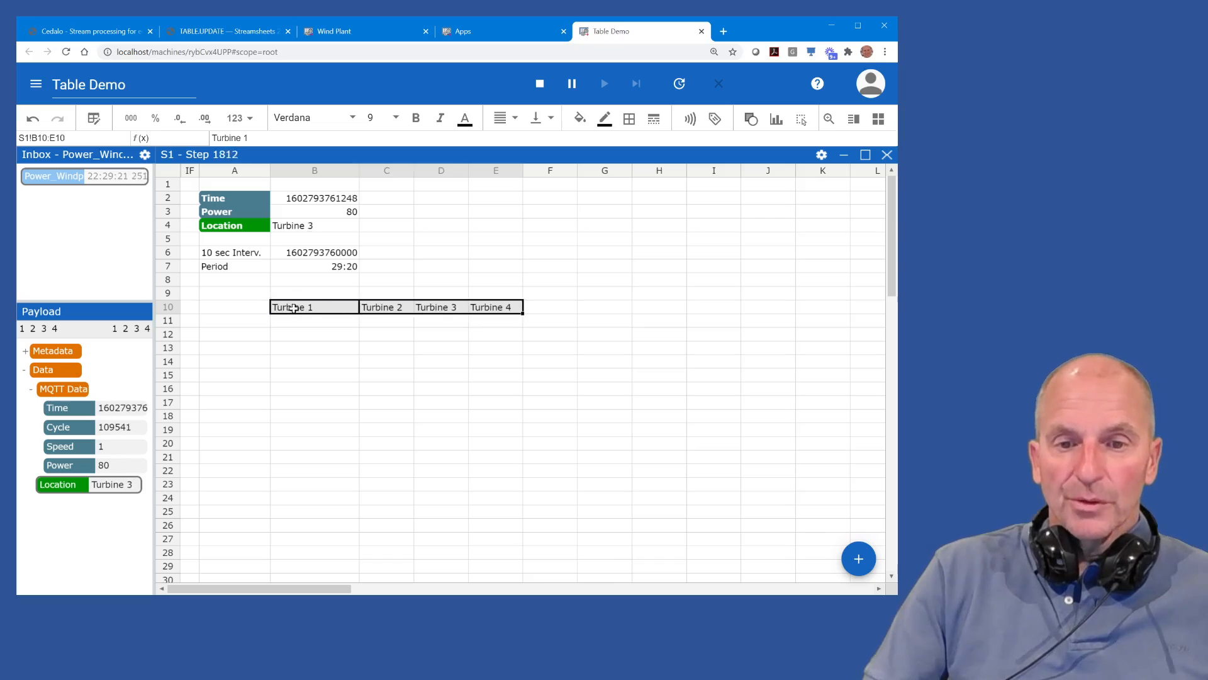
pyautogui.click(308, 309)
pyautogui.click(381, 308)
pyautogui.click(433, 308)
pyautogui.click(501, 310)
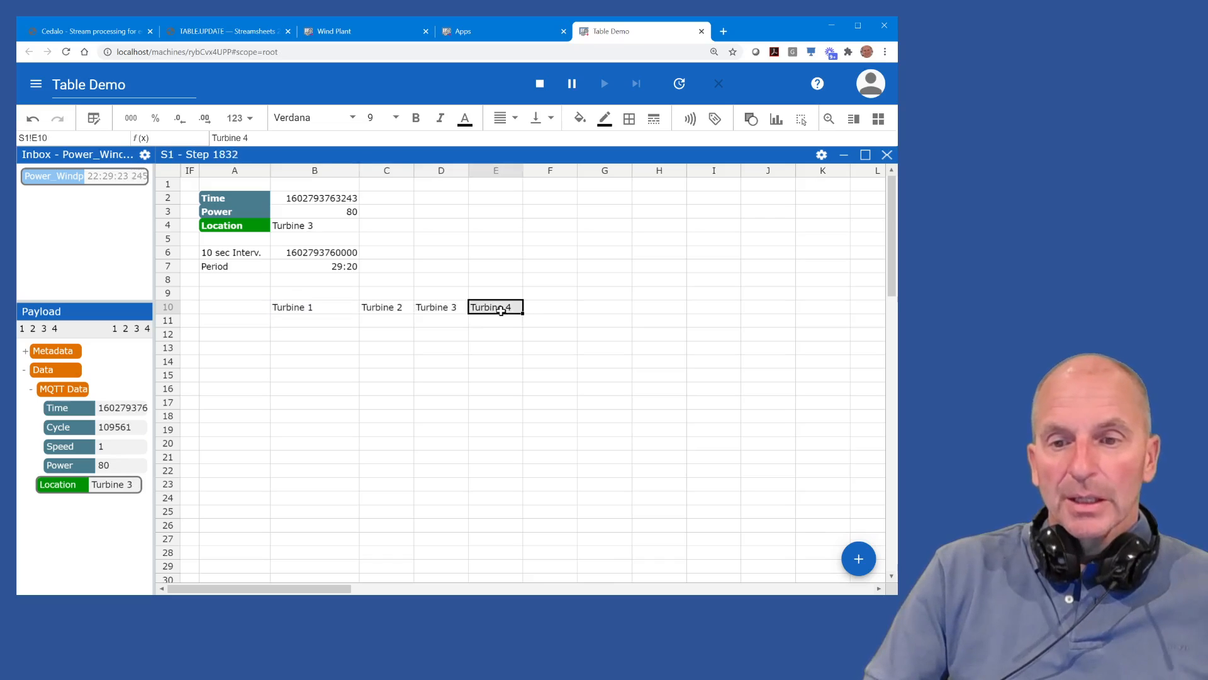
pyautogui.moveTo(231, 321); pyautogui.dragTo(231, 387)
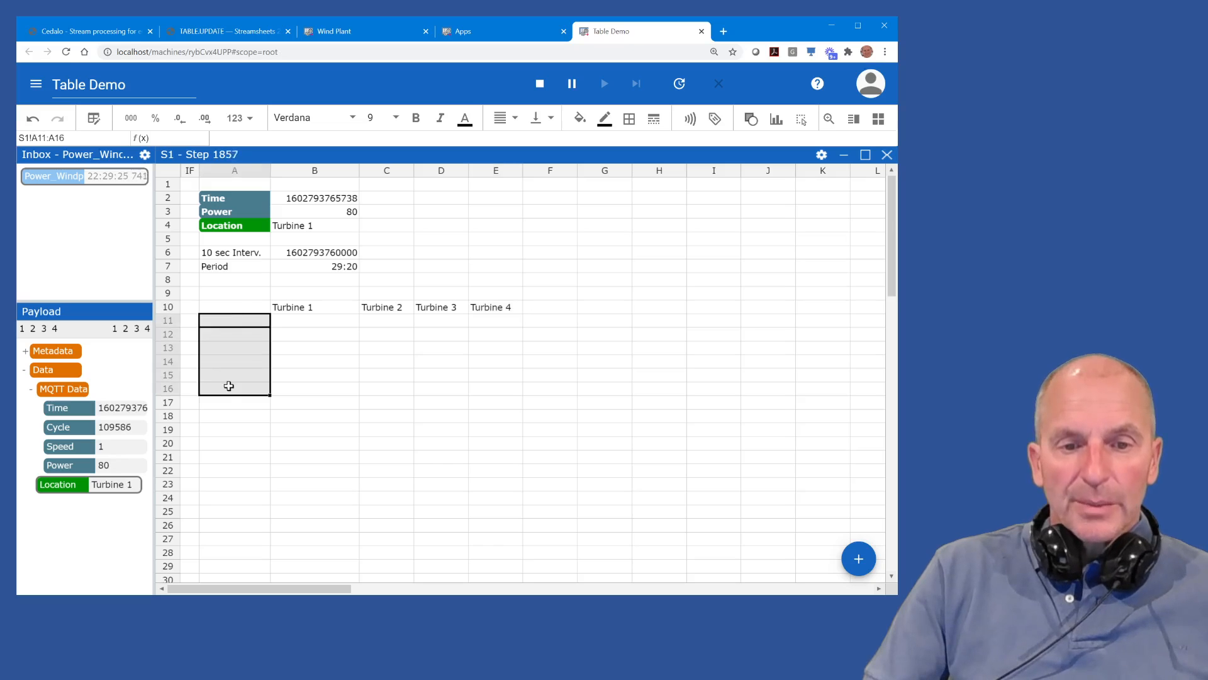
pyautogui.click(302, 268)
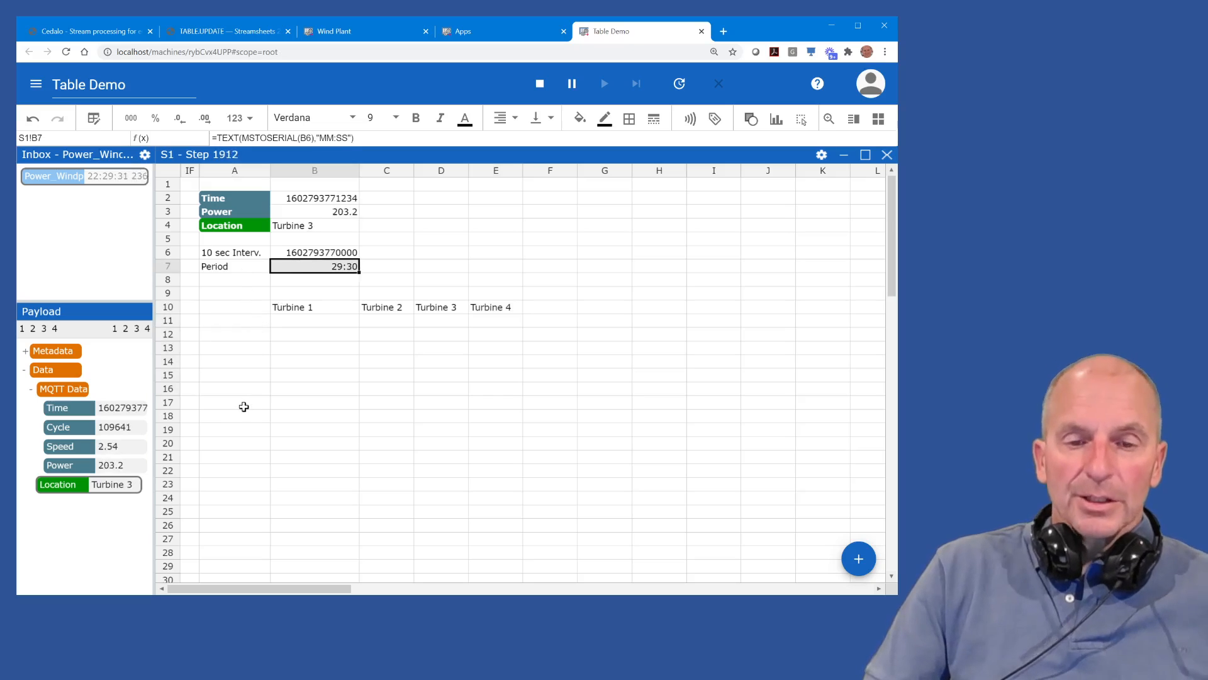
# Step: Label cell A8 "Function" and start a TABLE.UPDATE formula in B8
pyautogui.click(261, 281)
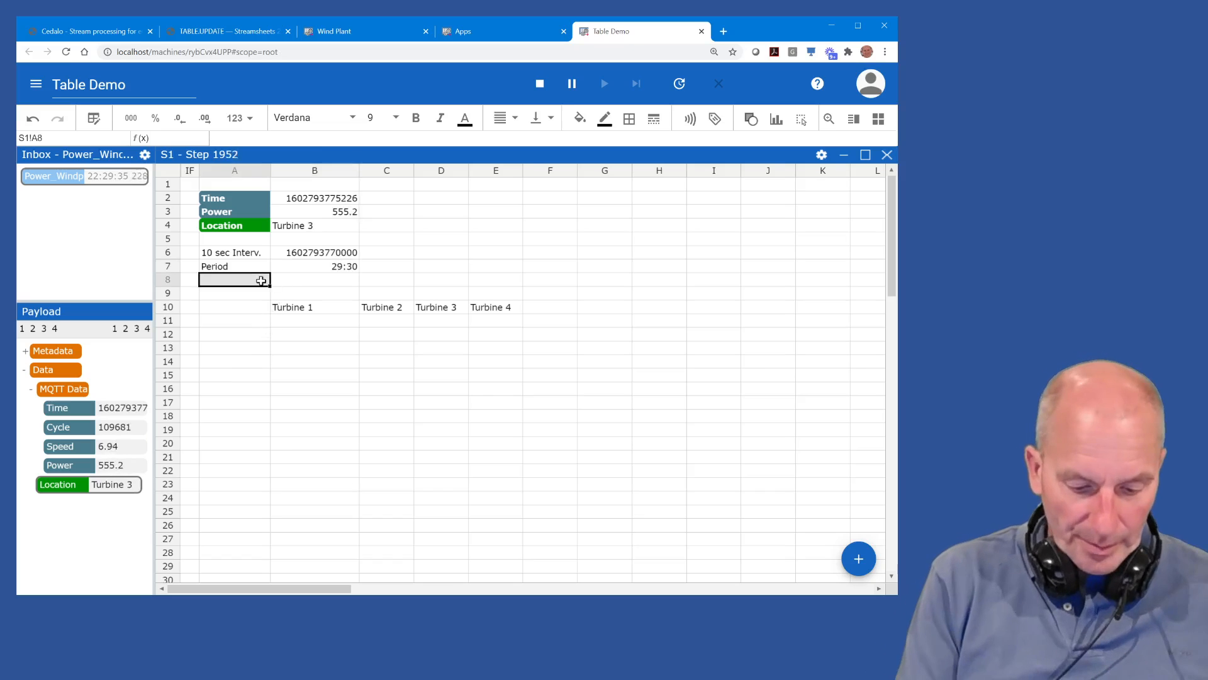
pyautogui.write('Function')
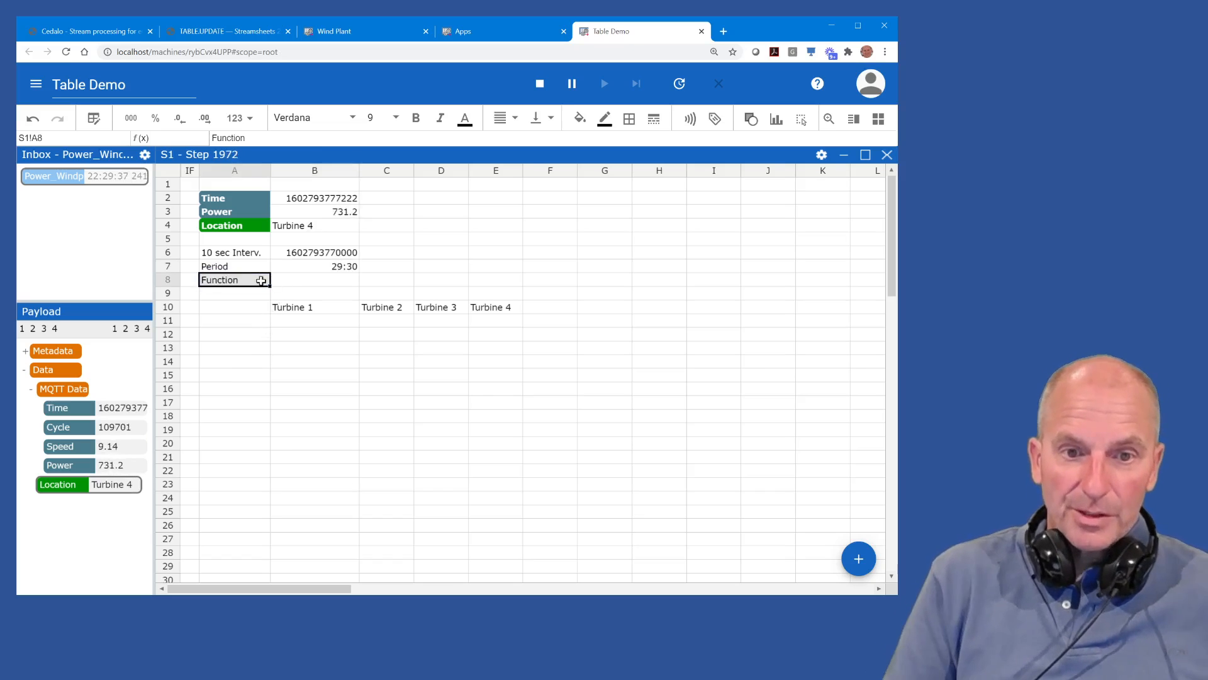
pyautogui.press('Tab')
pyautogui.write('=ta')
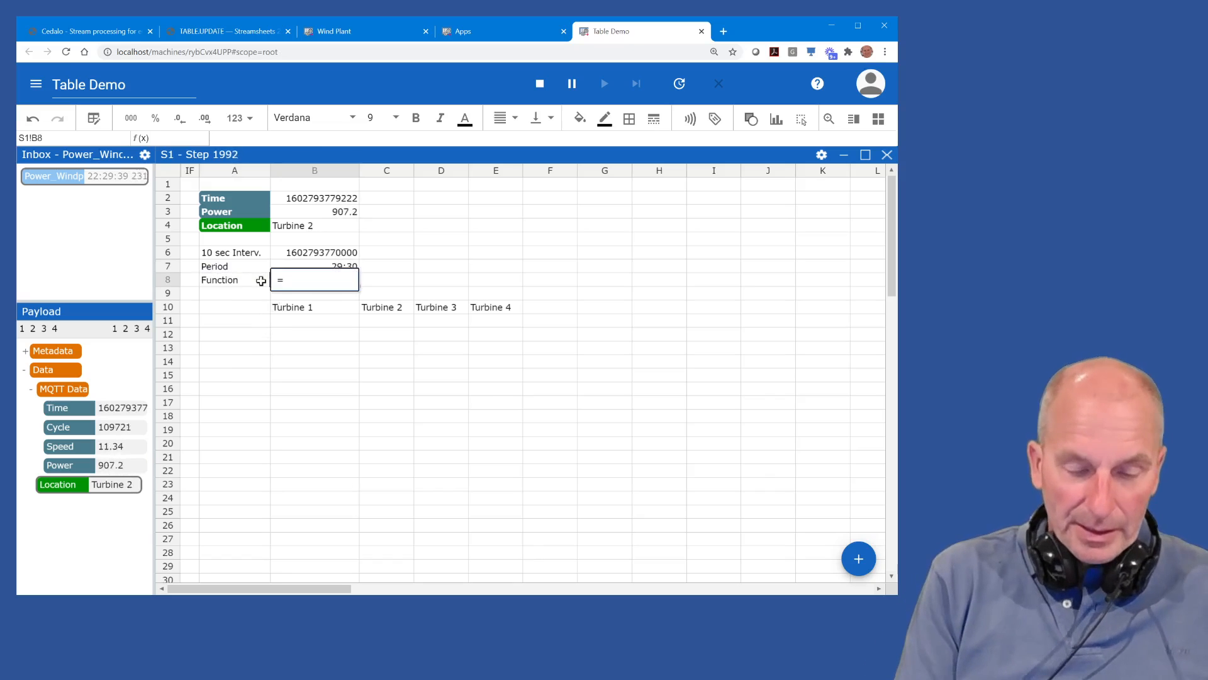
pyautogui.press('Down')
pyautogui.press('Down')
pyautogui.press('Down')
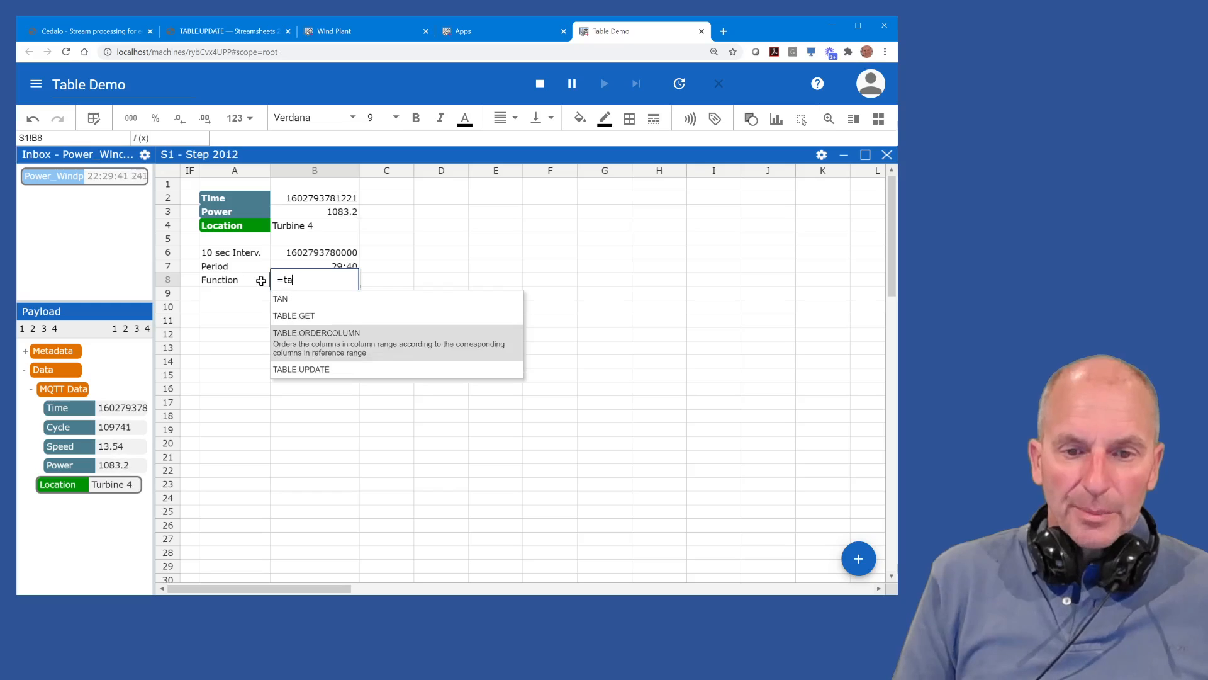
pyautogui.press('Return')
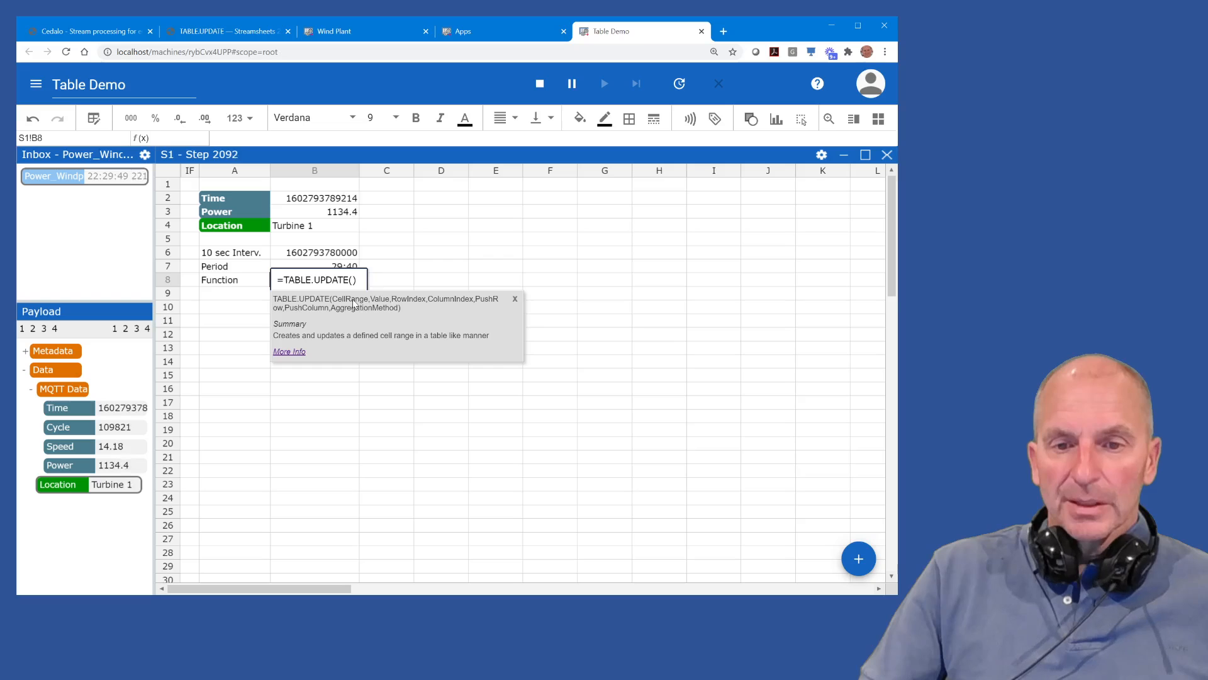
pyautogui.click(515, 301)
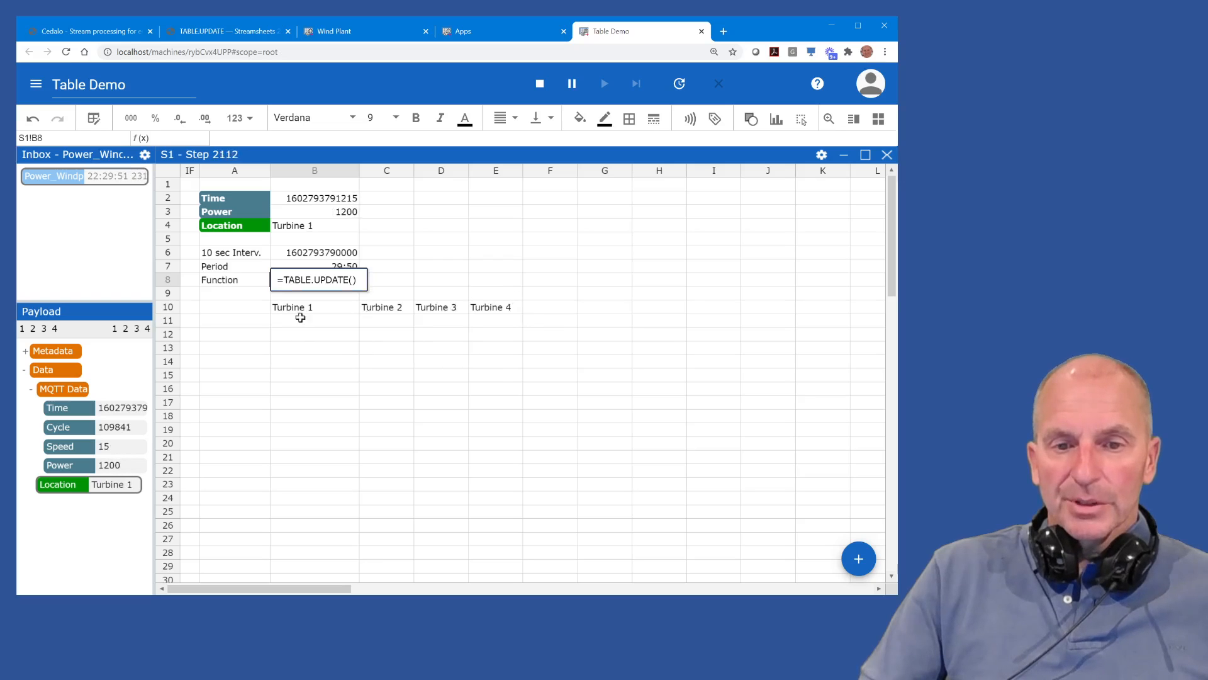
# Step: Give TABLE.UPDATE the cell range A10:E20, B3 as value, B7 as row index and B4 as column index
pyautogui.moveTo(235, 306); pyautogui.dragTo(499, 440)
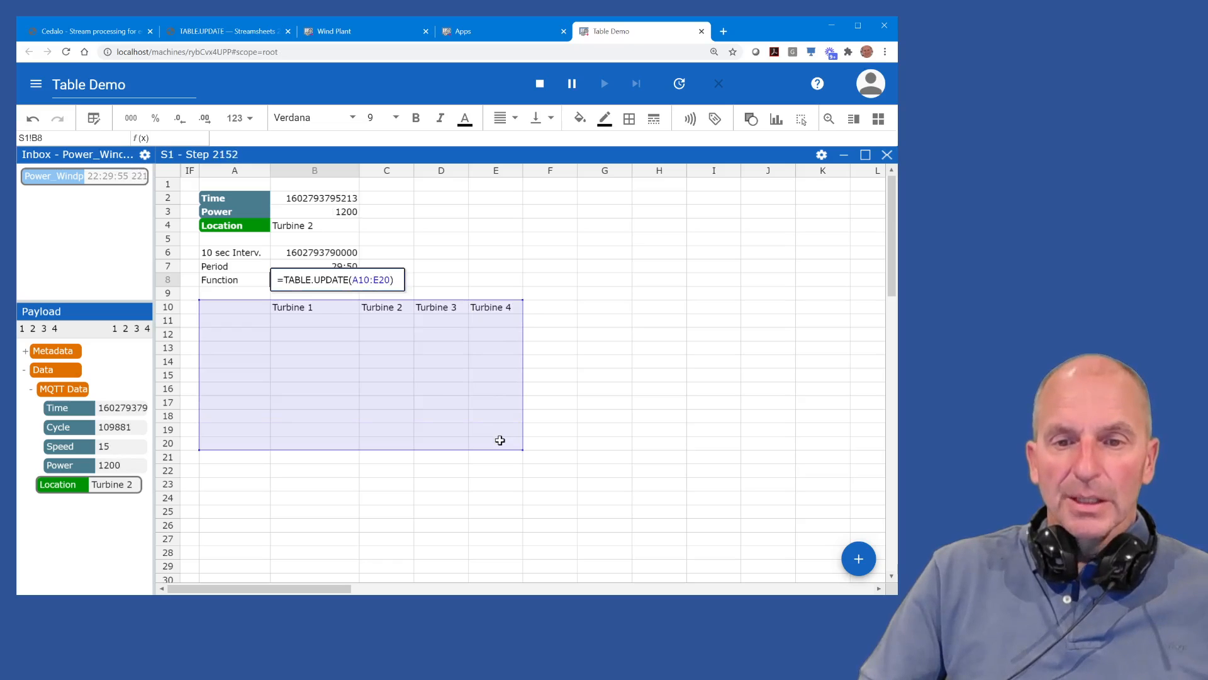
pyautogui.write(',')
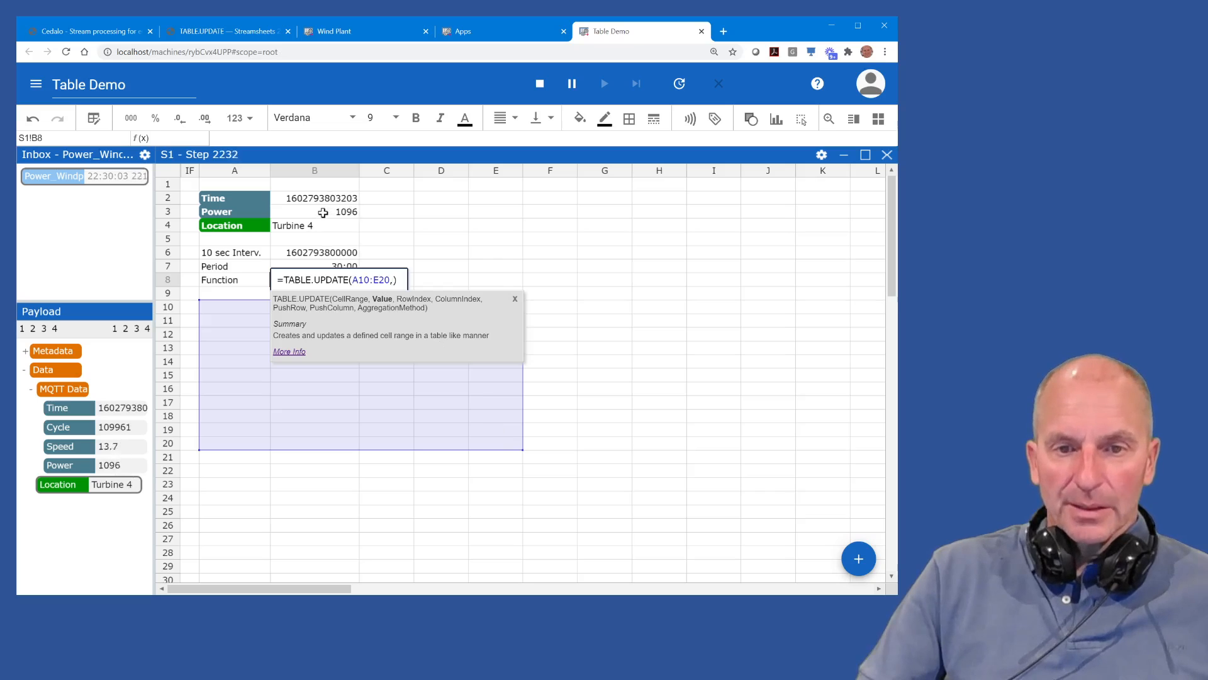
pyautogui.click(323, 213)
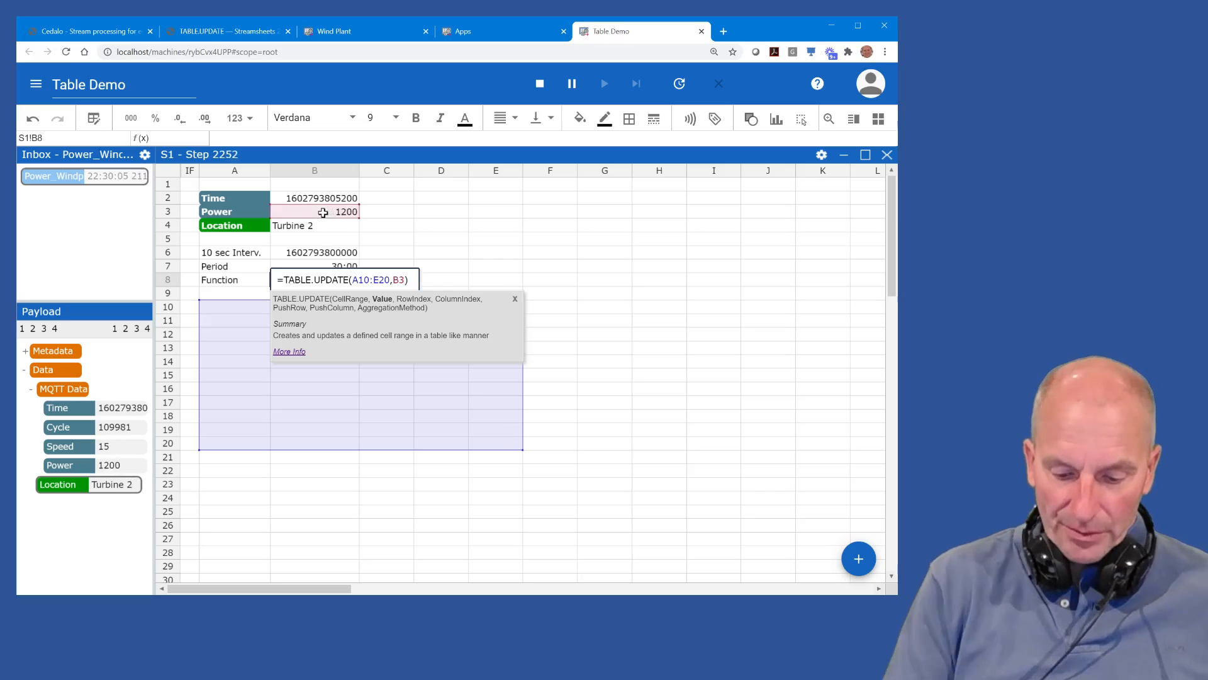
pyautogui.write(',')
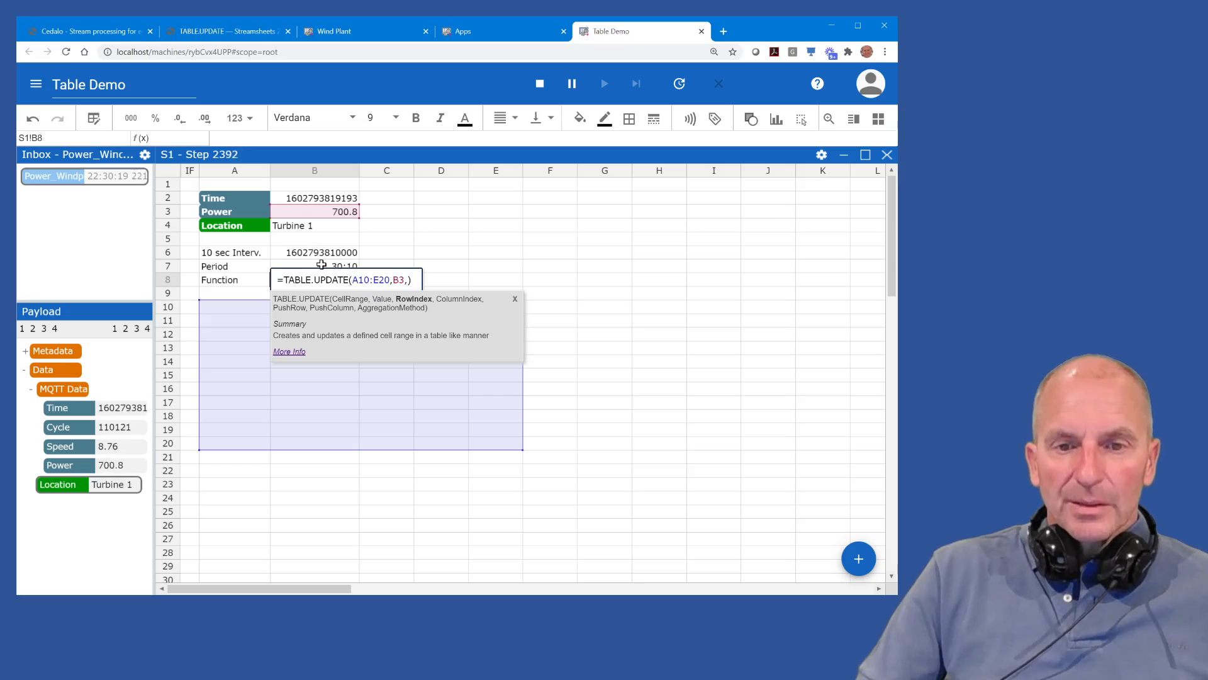
pyautogui.click(321, 264)
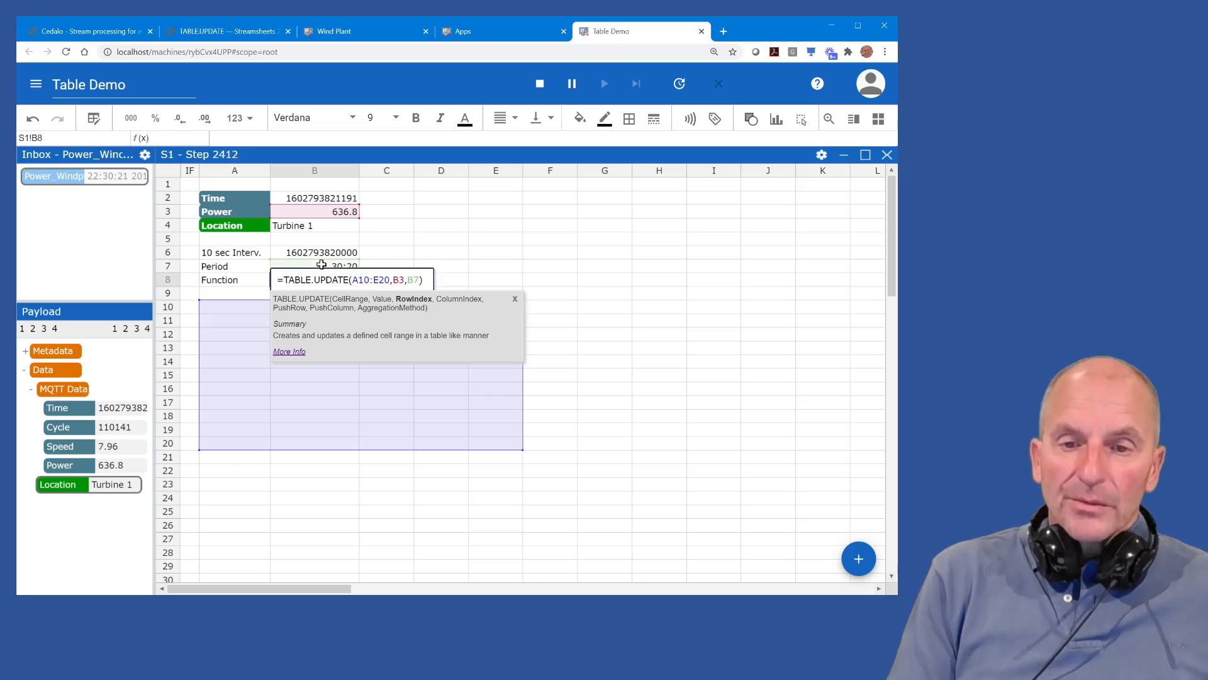
pyautogui.write(',')
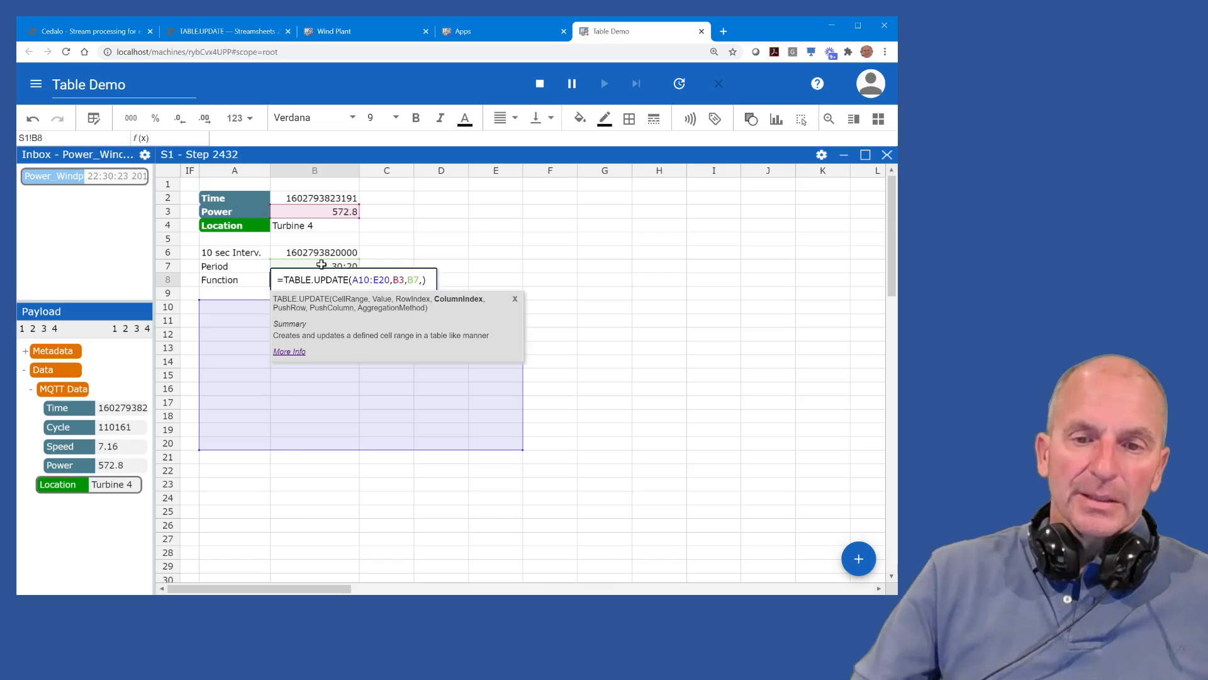
pyautogui.click(314, 225)
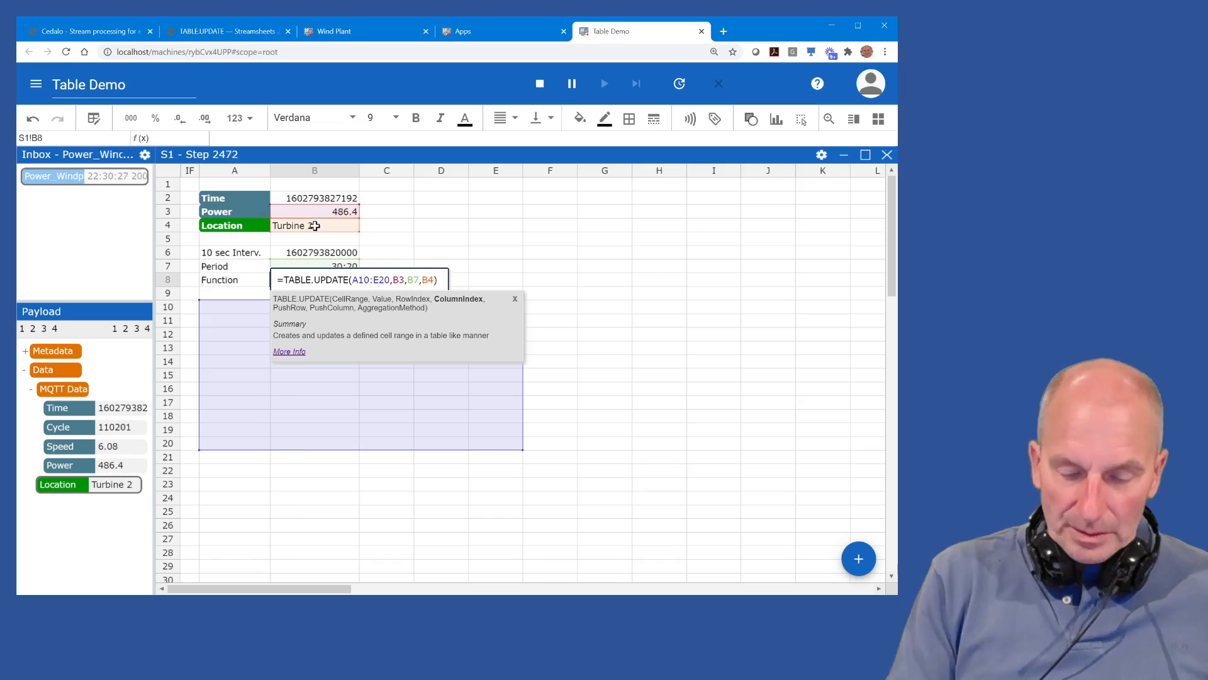
# Step: Complete the TABLE.UPDATE formula with push row -1, push column 0 and aggregation method 9
pyautogui.write(',')
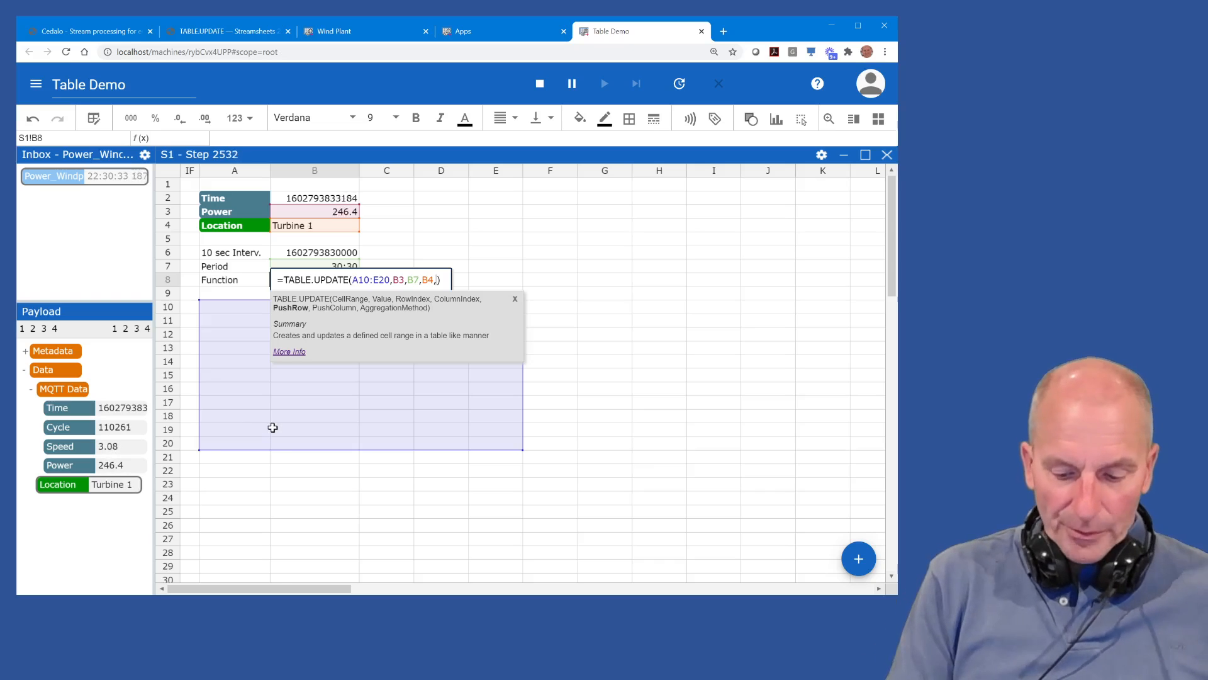
pyautogui.write('-1')
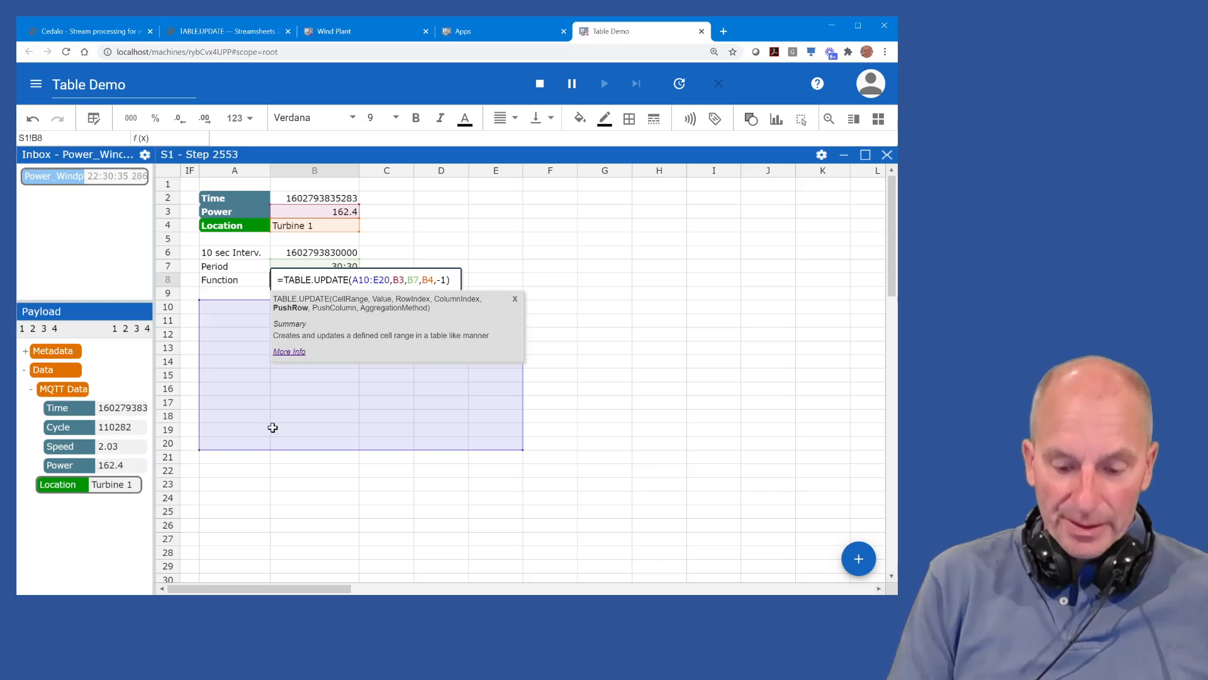
pyautogui.write(',')
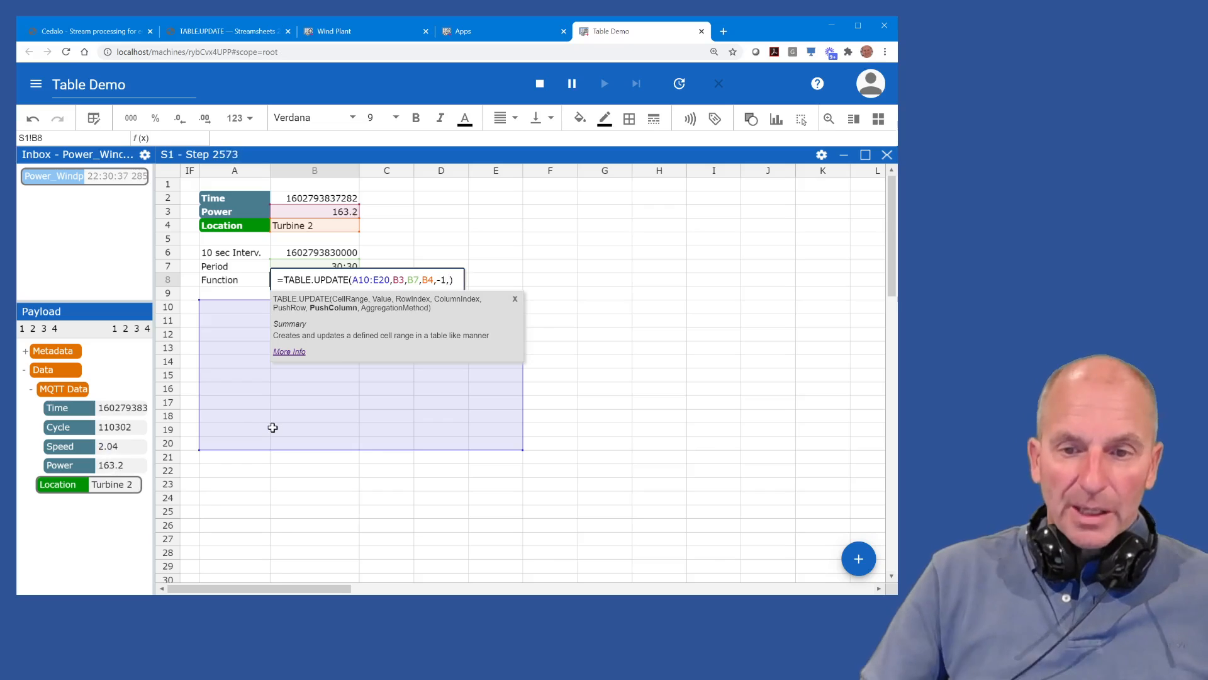
pyautogui.write('0')
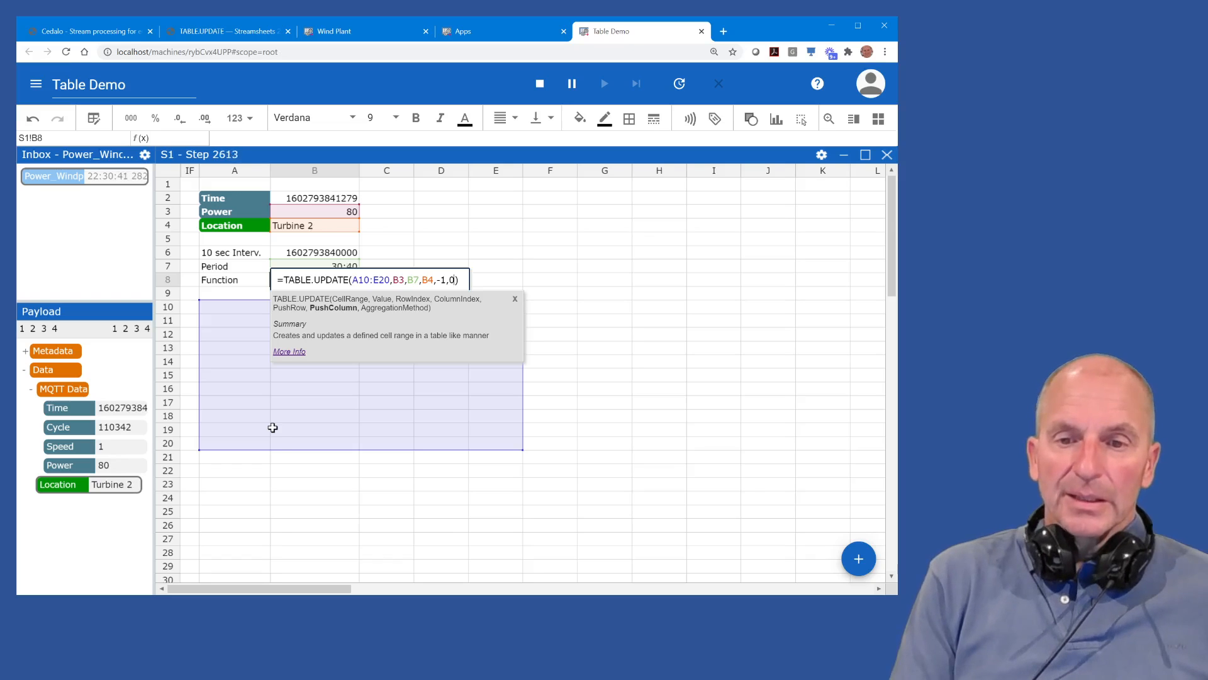
pyautogui.write(',')
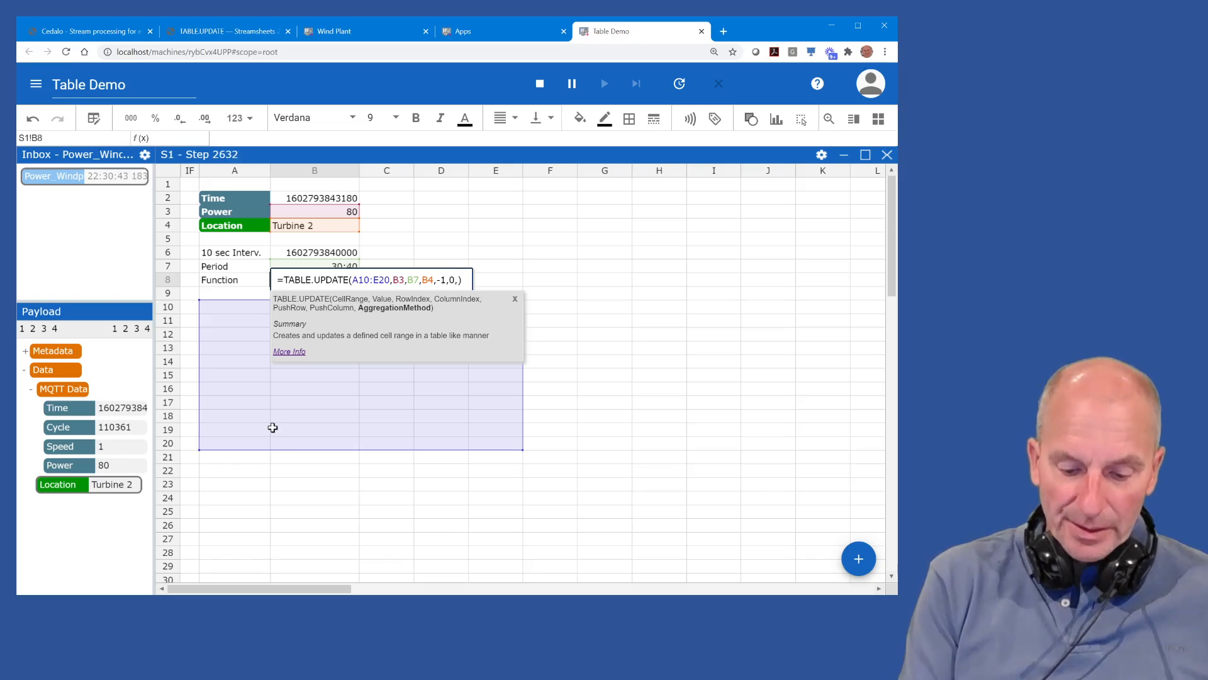
pyautogui.write('9')
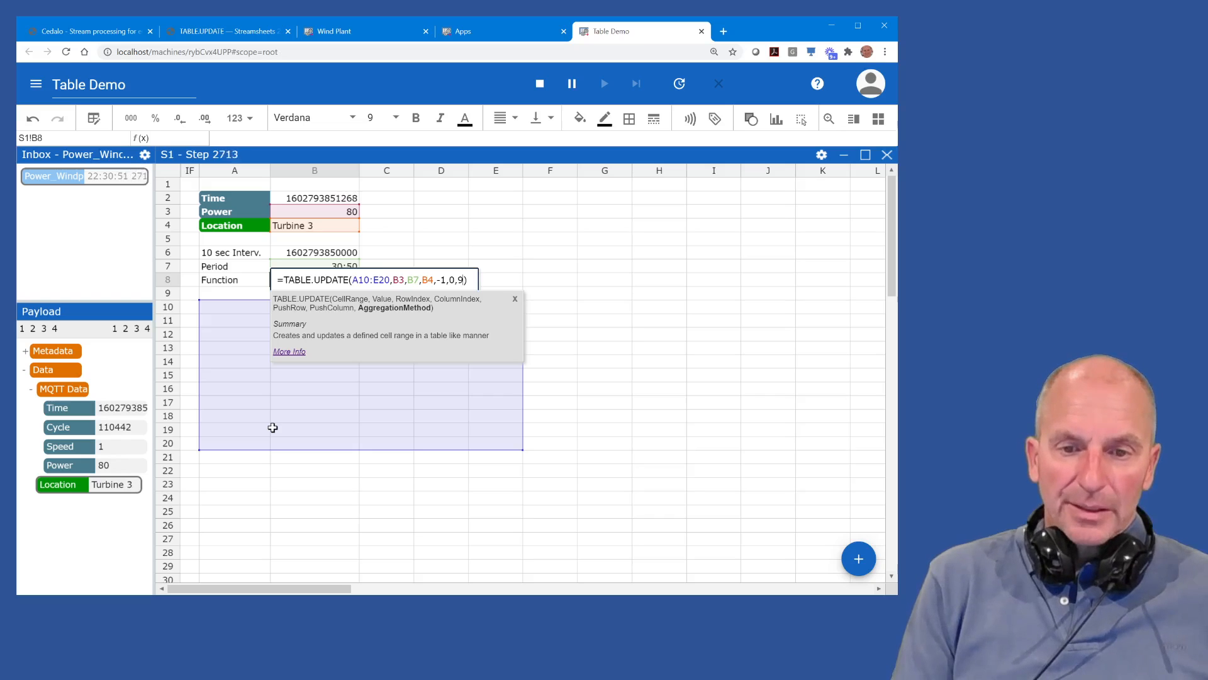
pyautogui.press('Return')
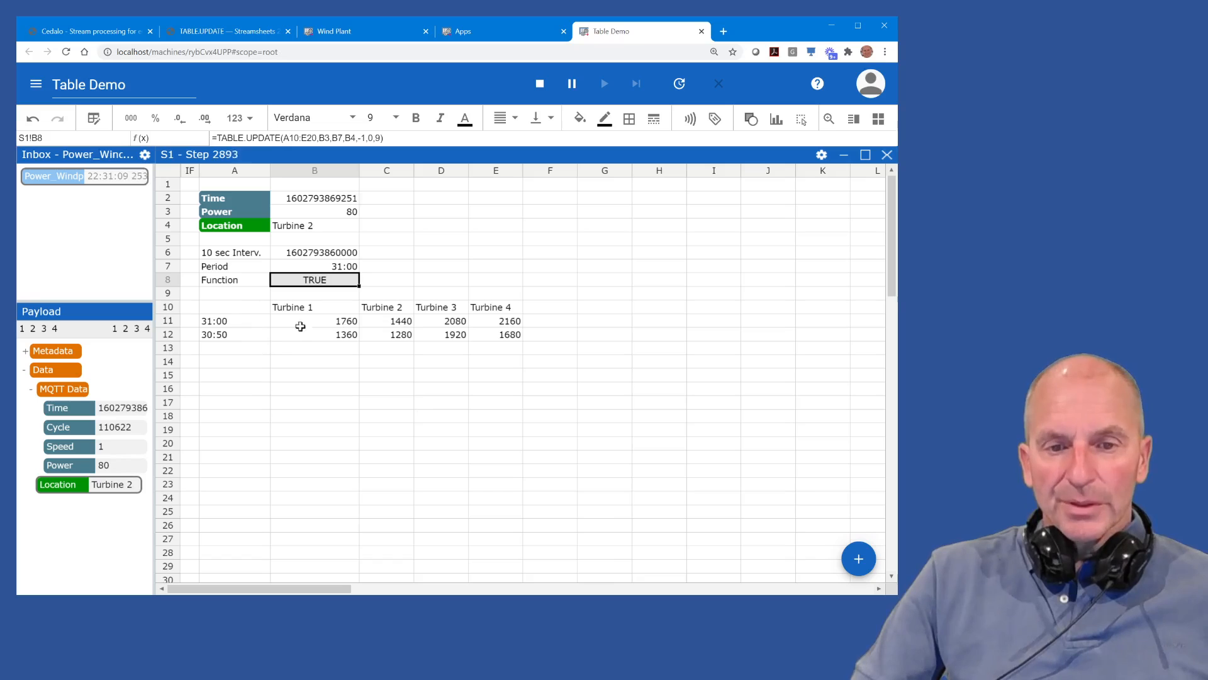
# Step: Insert a stacked column chart of the table range A10:E20 beside the table, spanning about F2 to K20
pyautogui.click(344, 140)
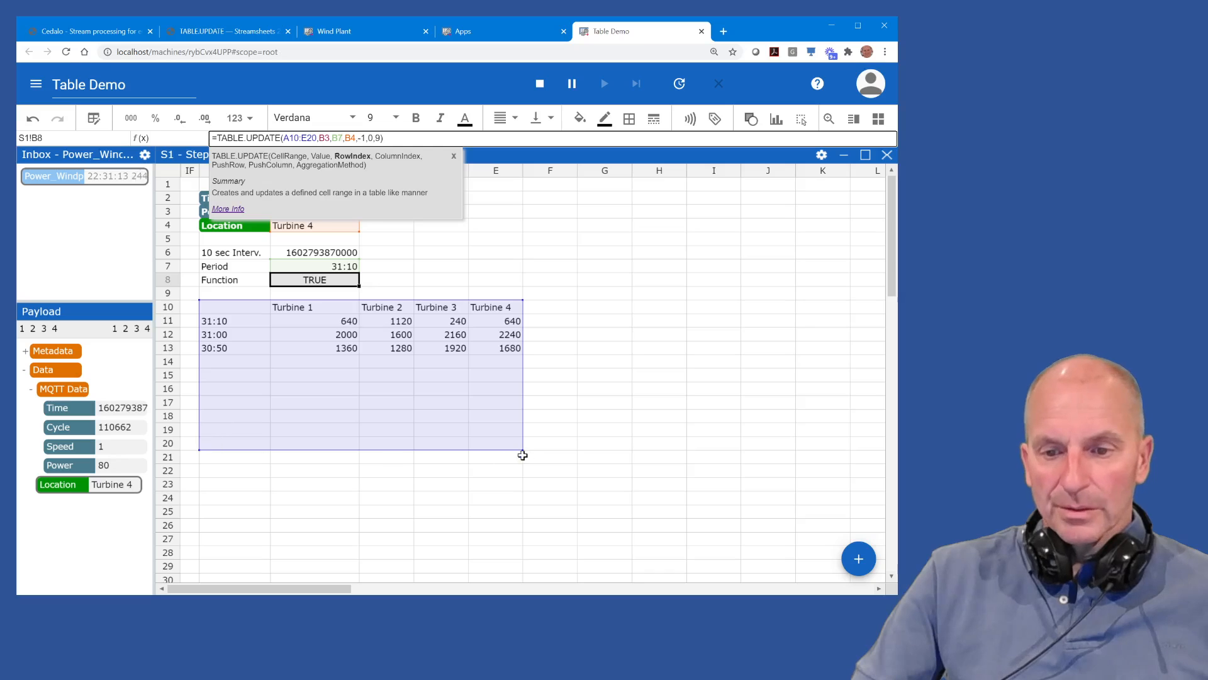
pyautogui.press('Escape')
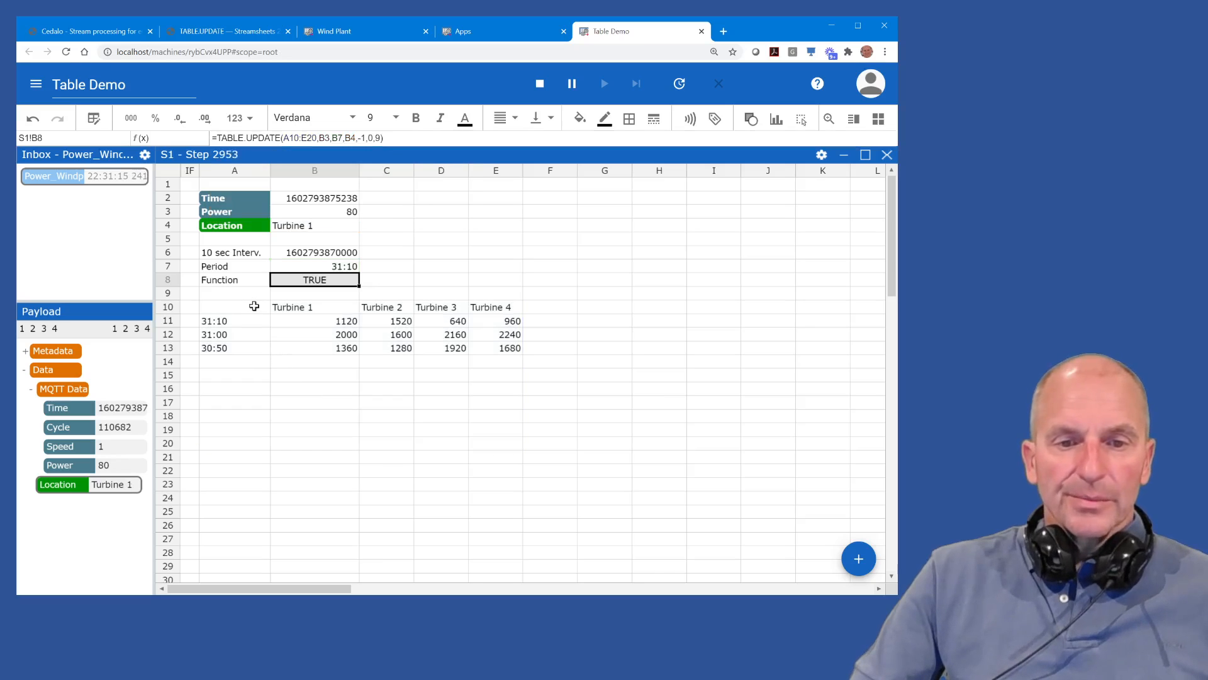
pyautogui.moveTo(253, 306); pyautogui.dragTo(499, 441)
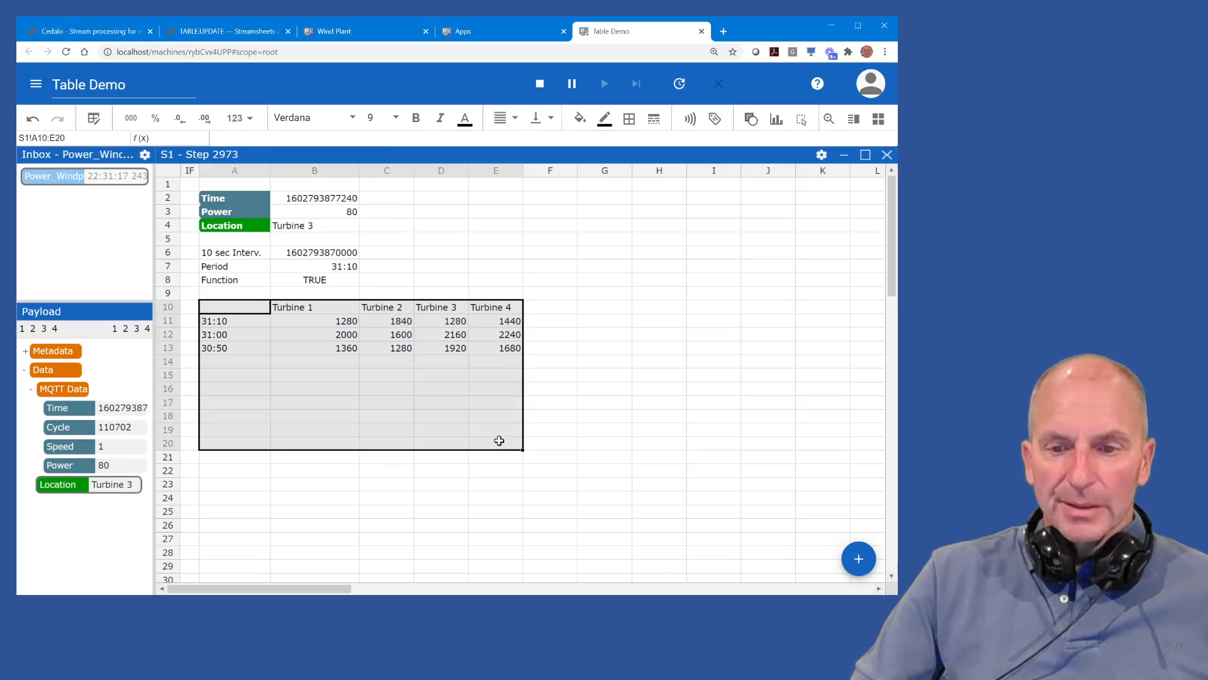
pyautogui.click(776, 119)
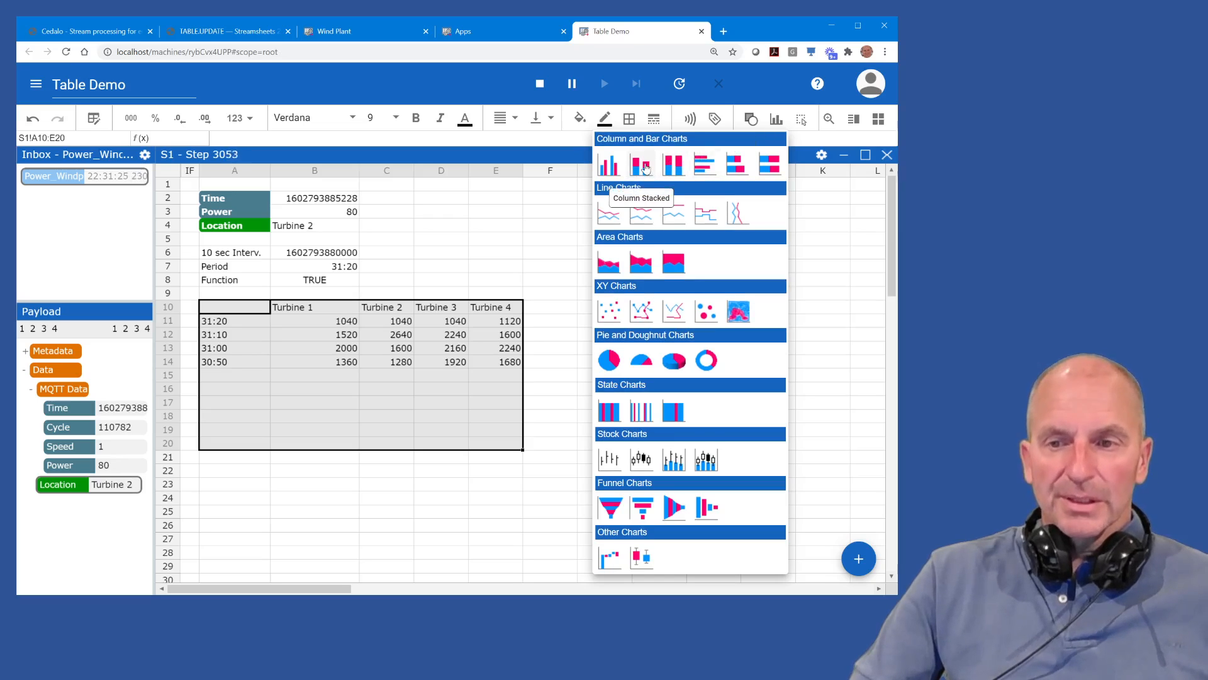
pyautogui.click(645, 167)
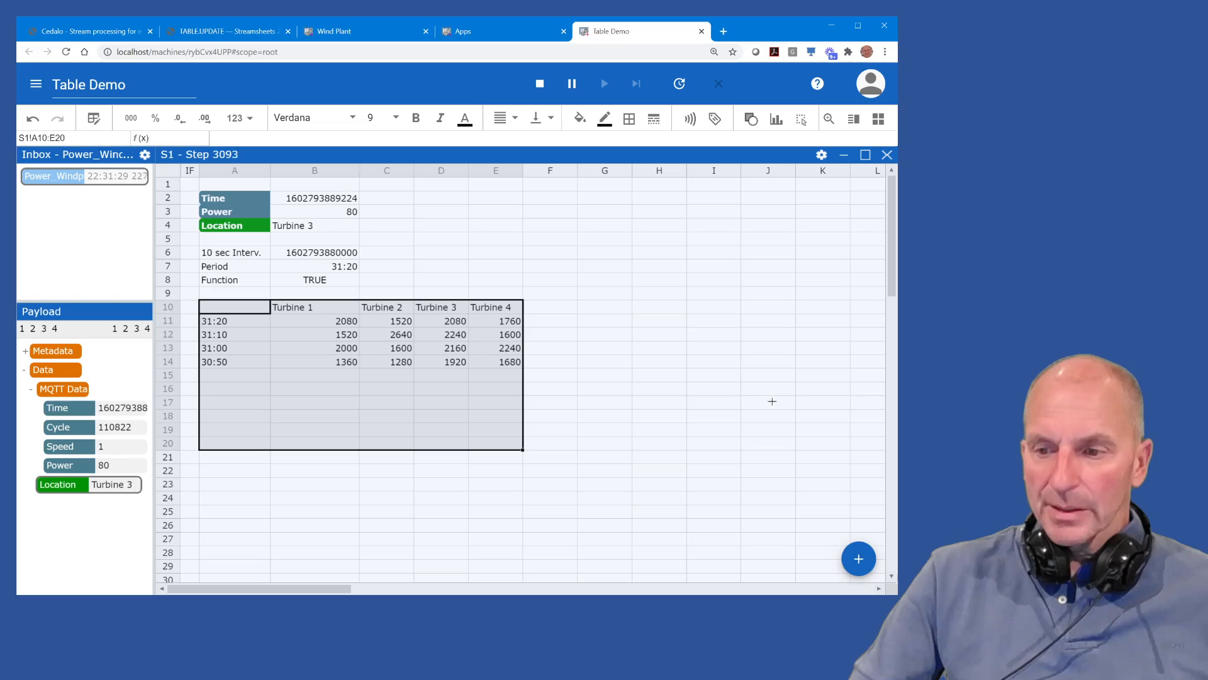
pyautogui.click(823, 449)
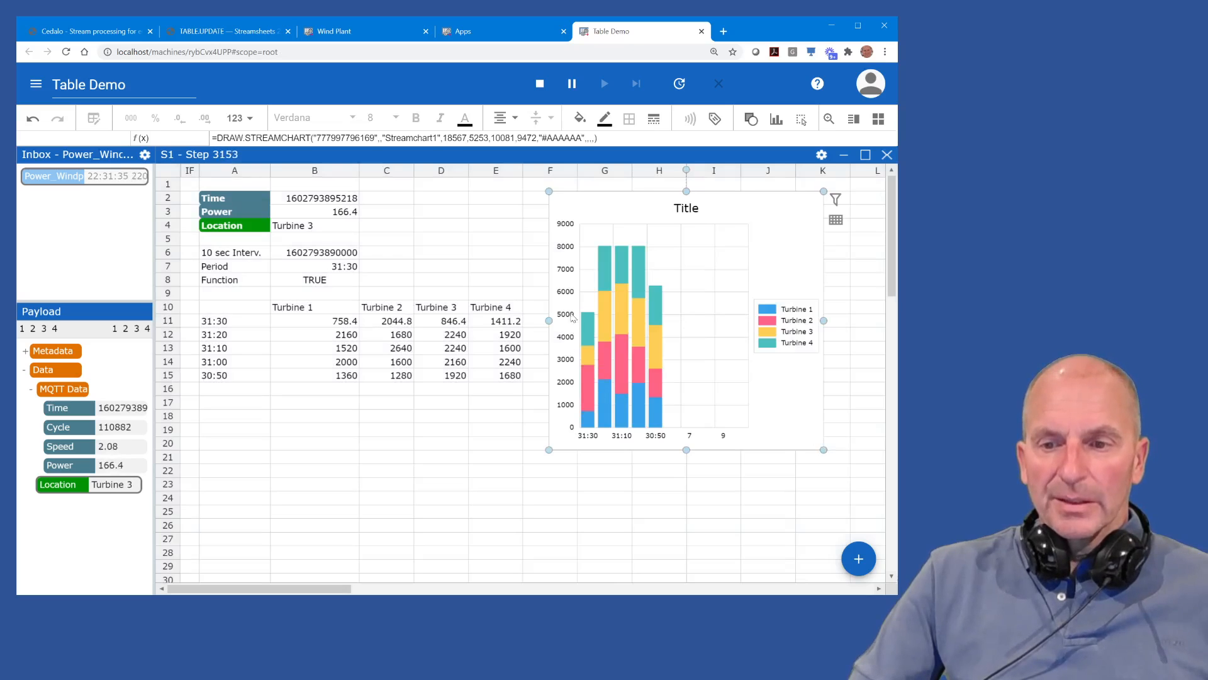
# Step: Change the chart title to "Total Power Production"
pyautogui.click(689, 211)
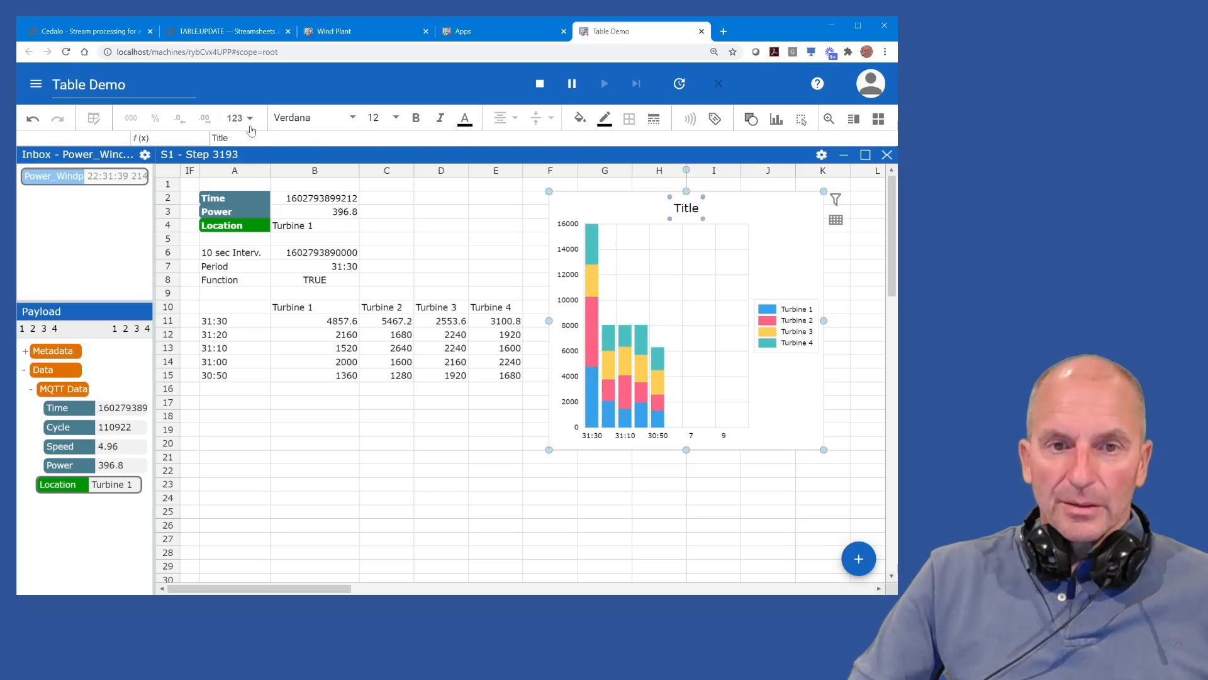
pyautogui.doubleClick(211, 138)
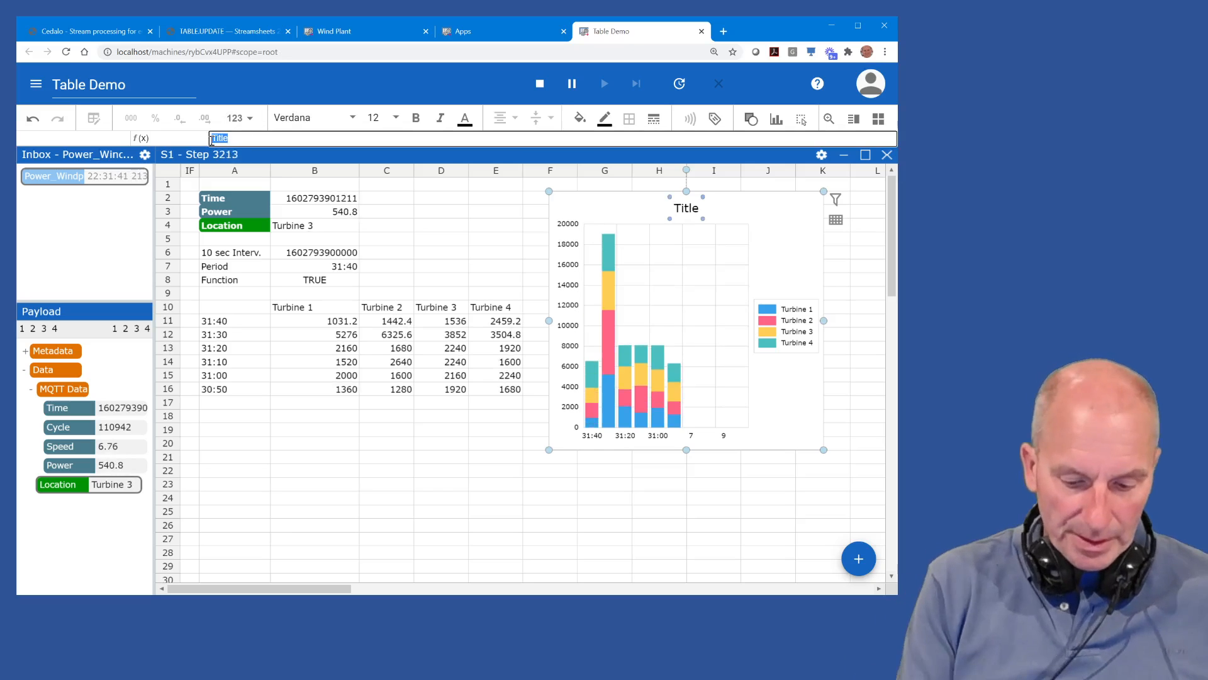
pyautogui.write('Tot')
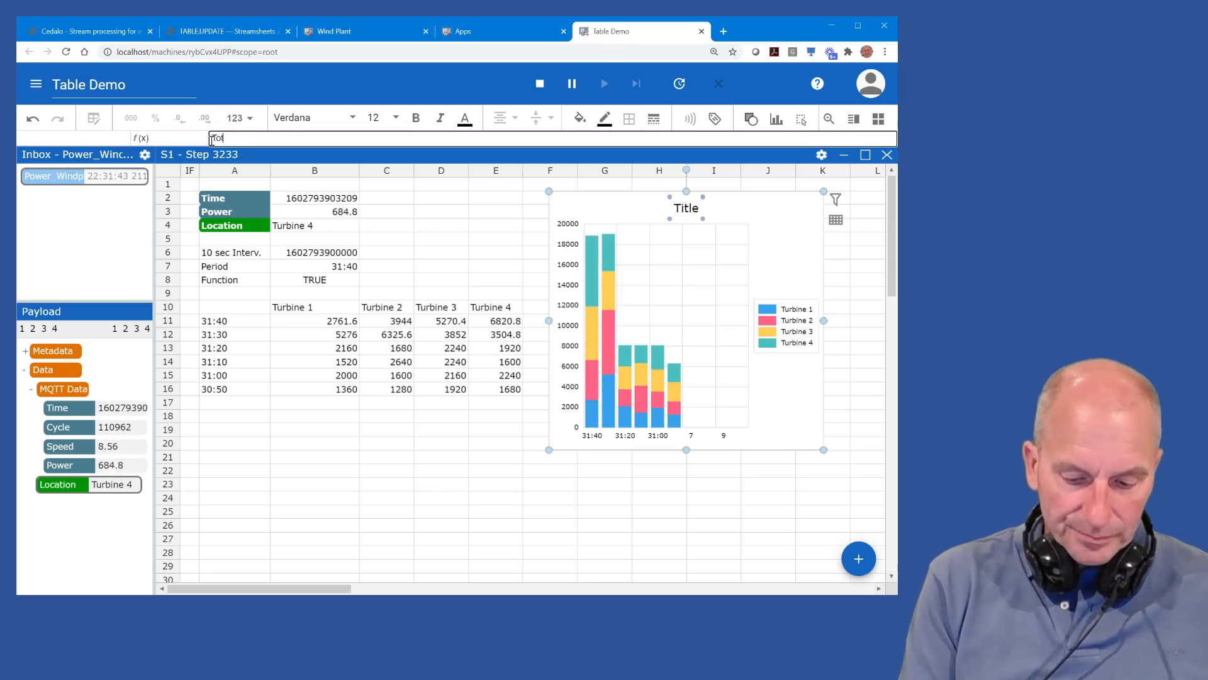
pyautogui.write('al Po')
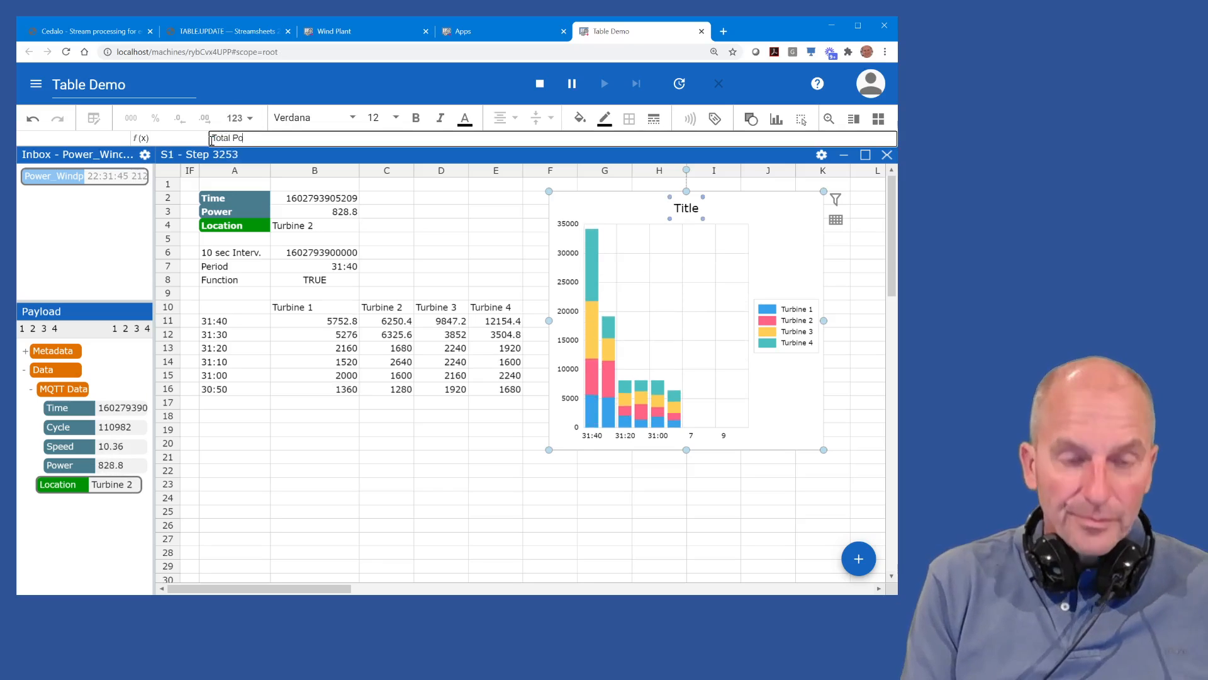
pyautogui.write('wer P')
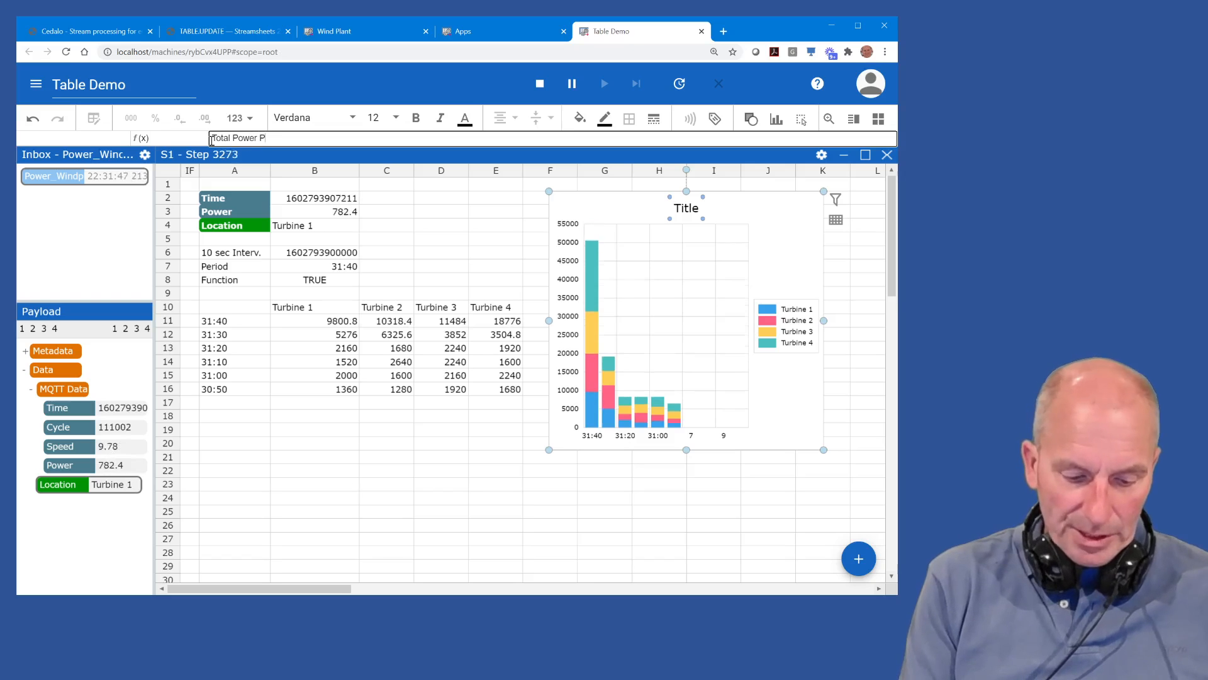
pyautogui.write('roduc')
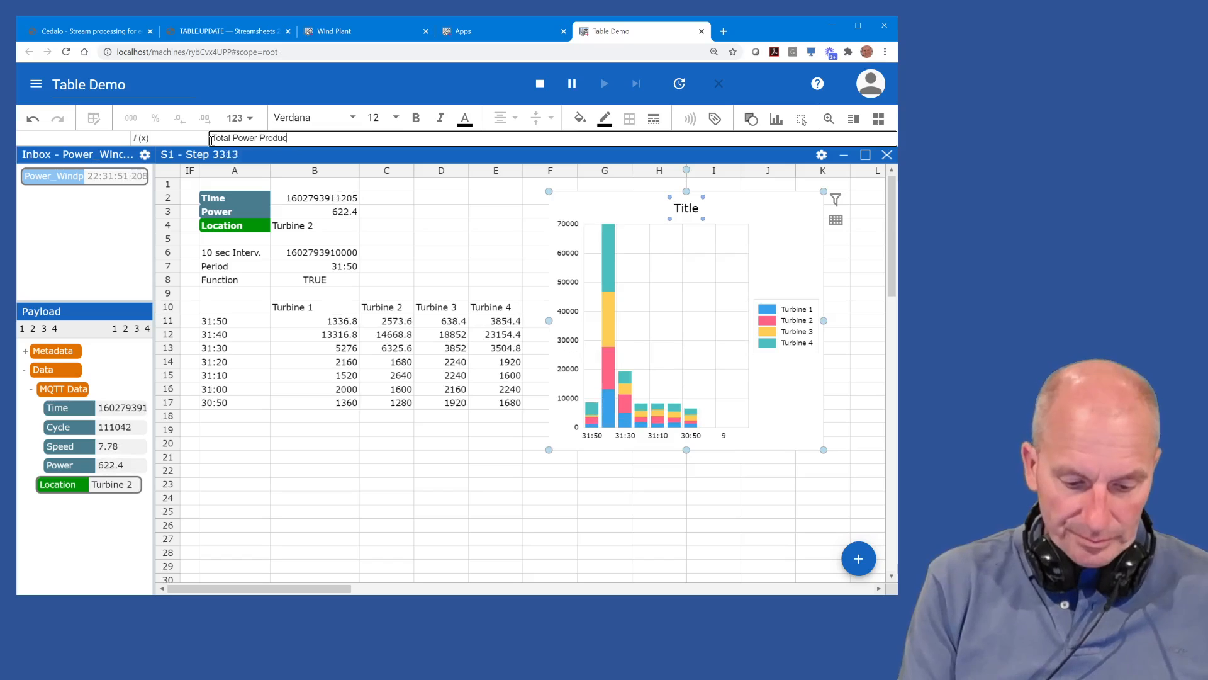
pyautogui.write('tion')
pyautogui.press('Return')
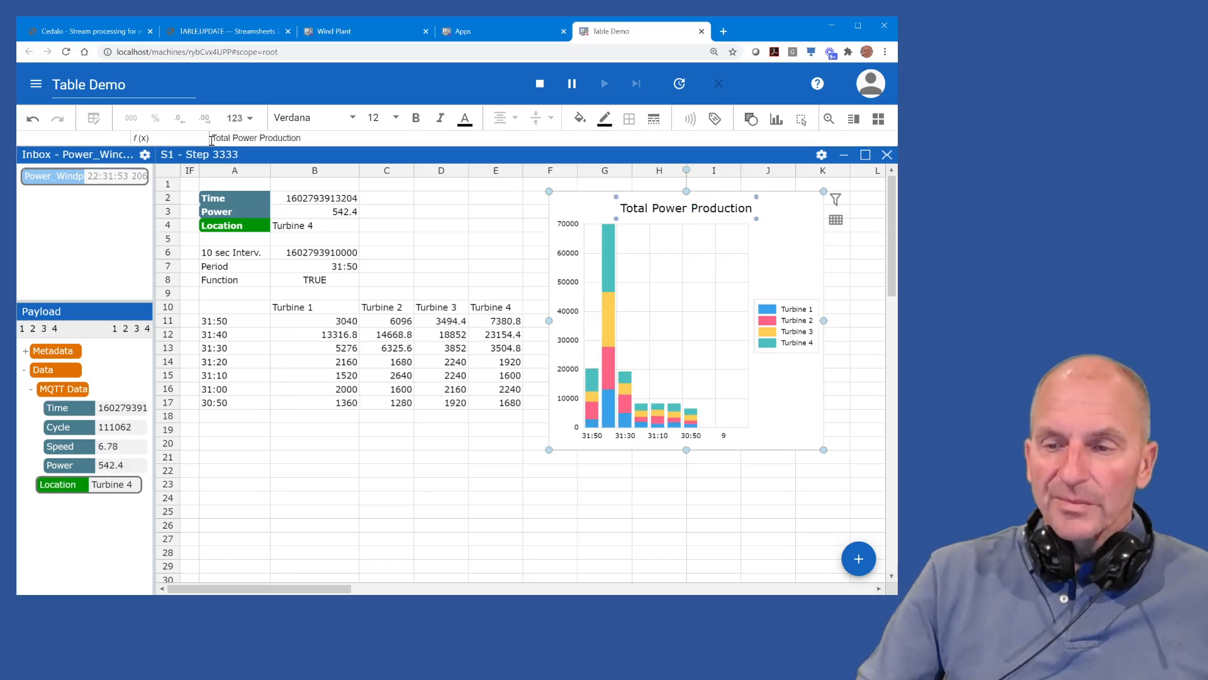
# Step: Extend the chart title to read "Total Power Production (10 Sec Aggreg.)"
pyautogui.click(318, 140)
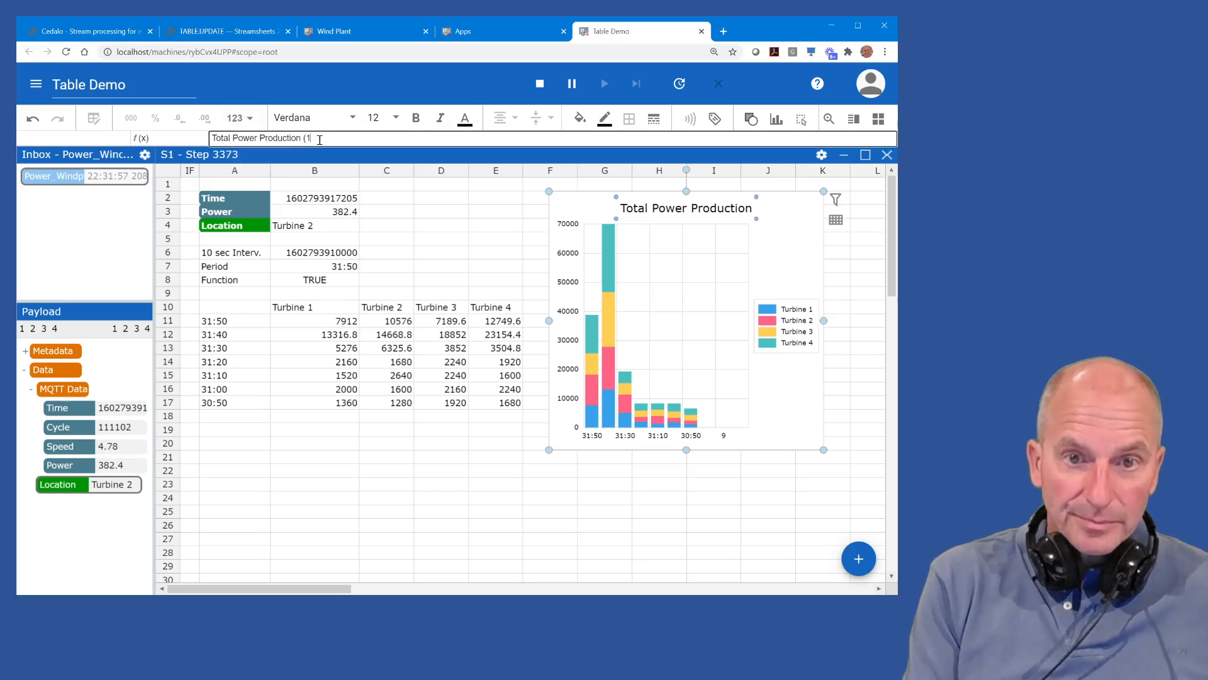
pyautogui.write('(10 Se')
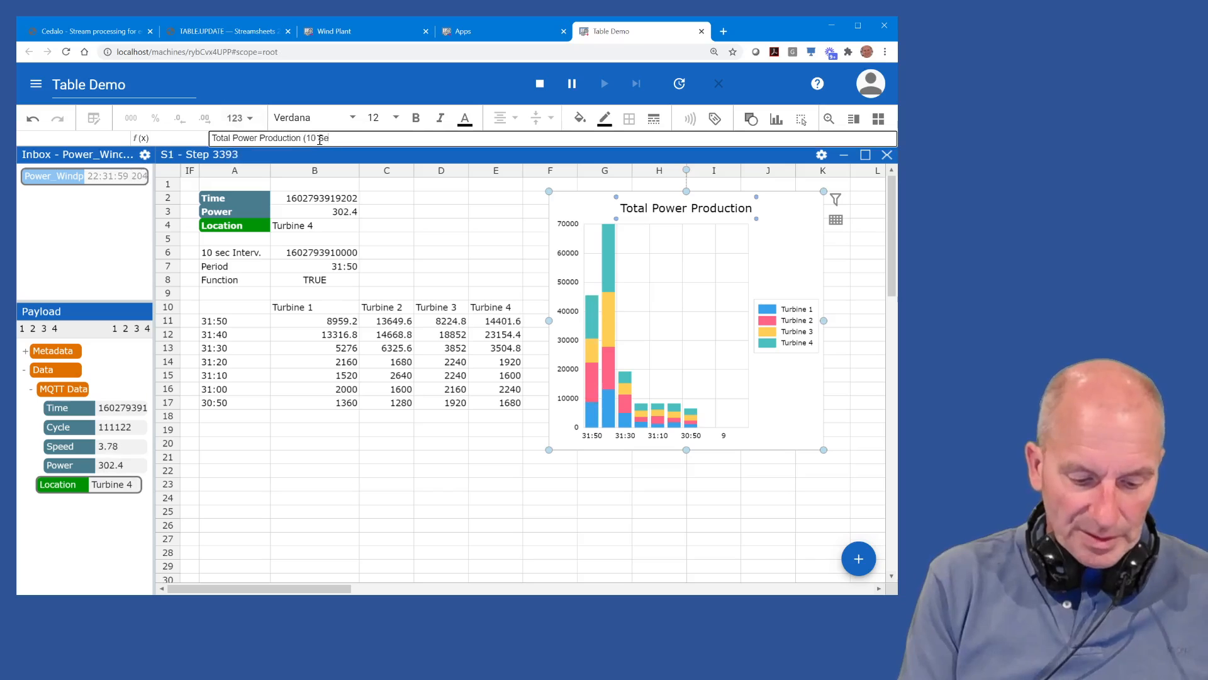
pyautogui.write('c Aggreg')
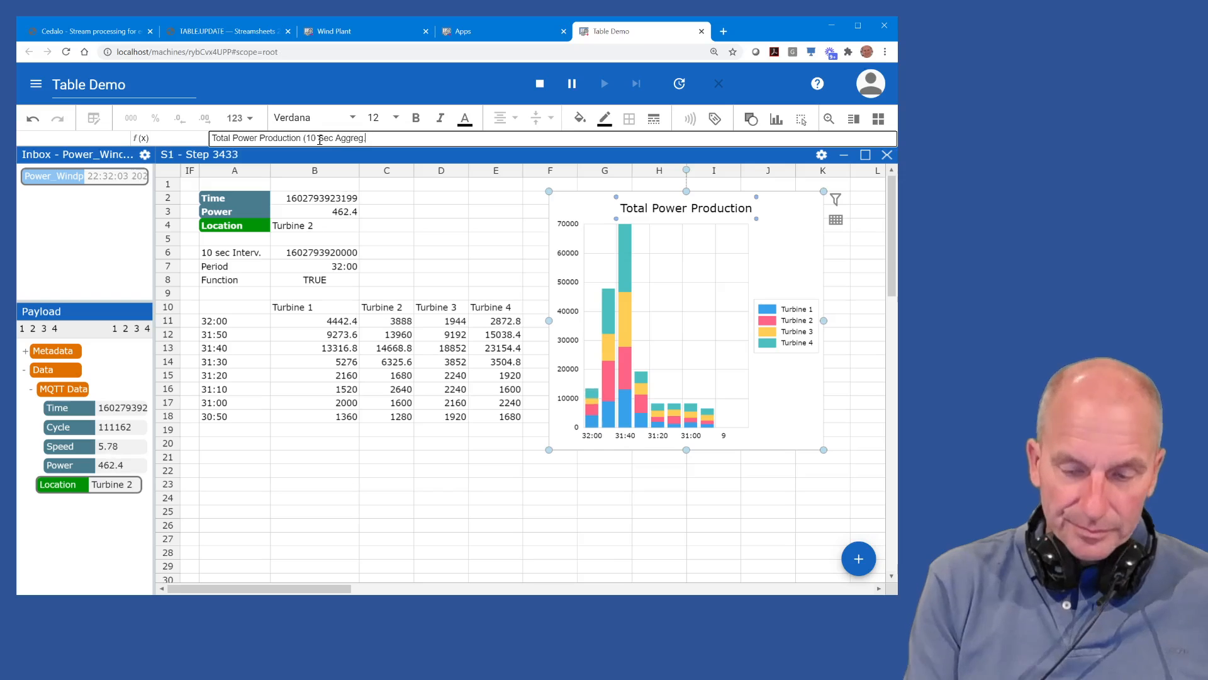
pyautogui.write('.)')
pyautogui.press('Return')
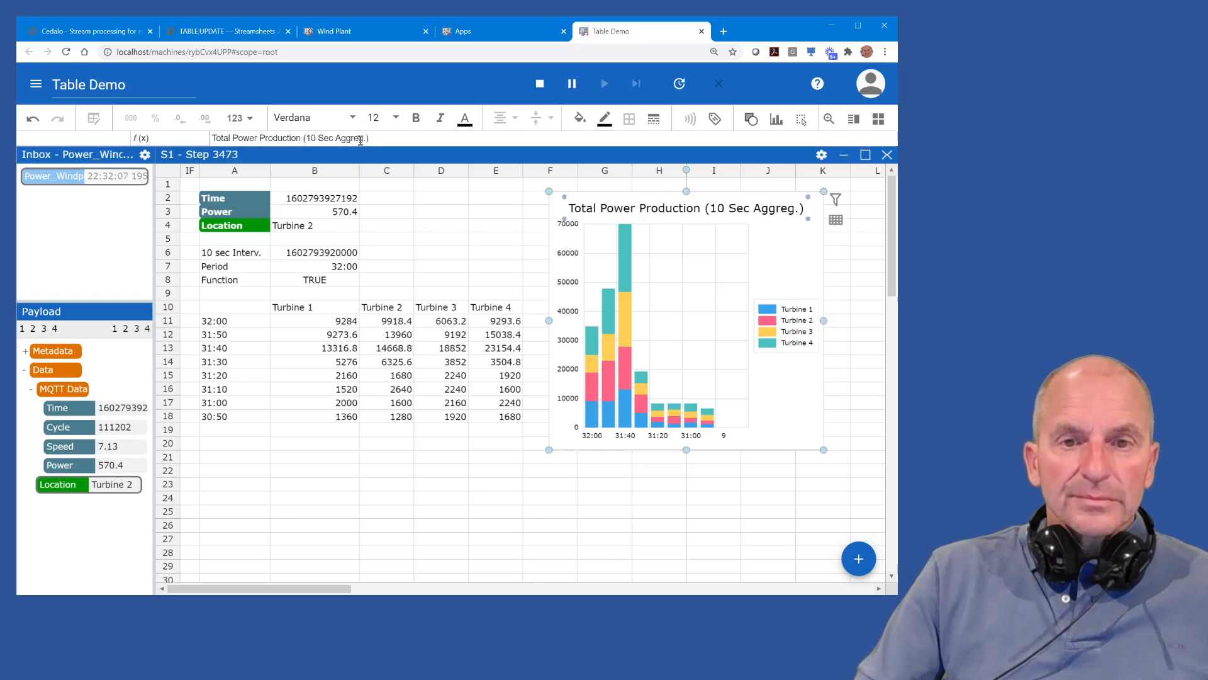
pyautogui.click(396, 211)
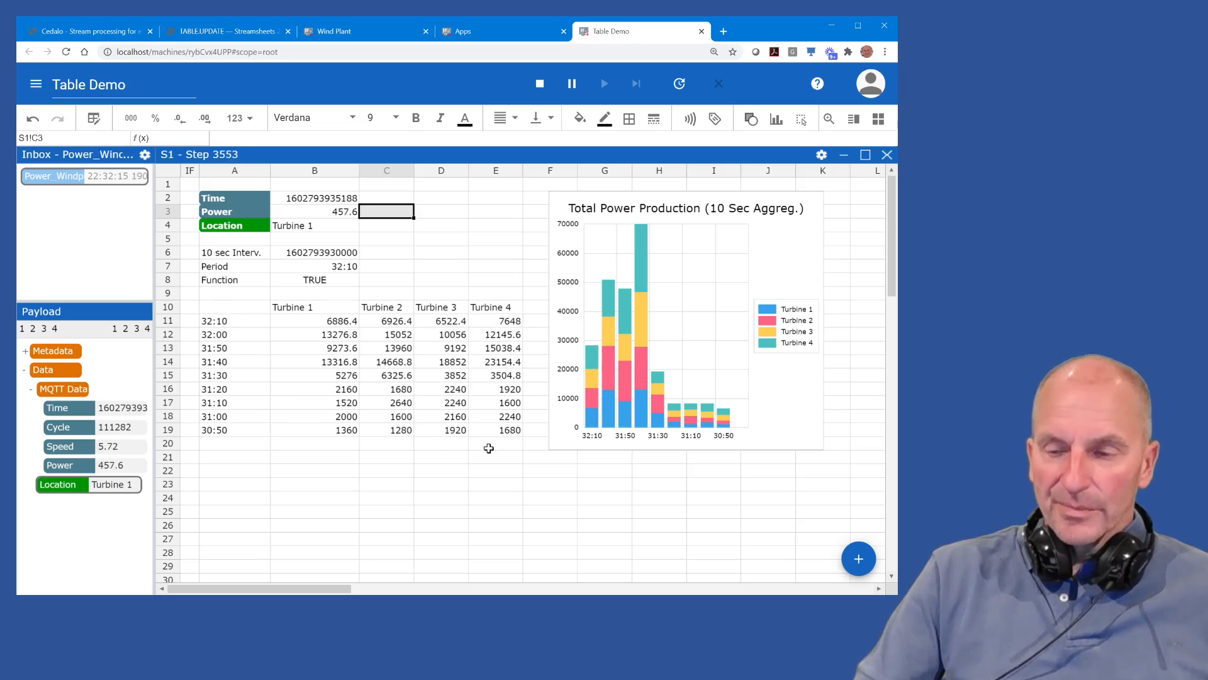
# Step: Format the table values in B11:E20 as Number (rounded)
pyautogui.moveTo(237, 447); pyautogui.dragTo(481, 443)
pyautogui.click(501, 444)
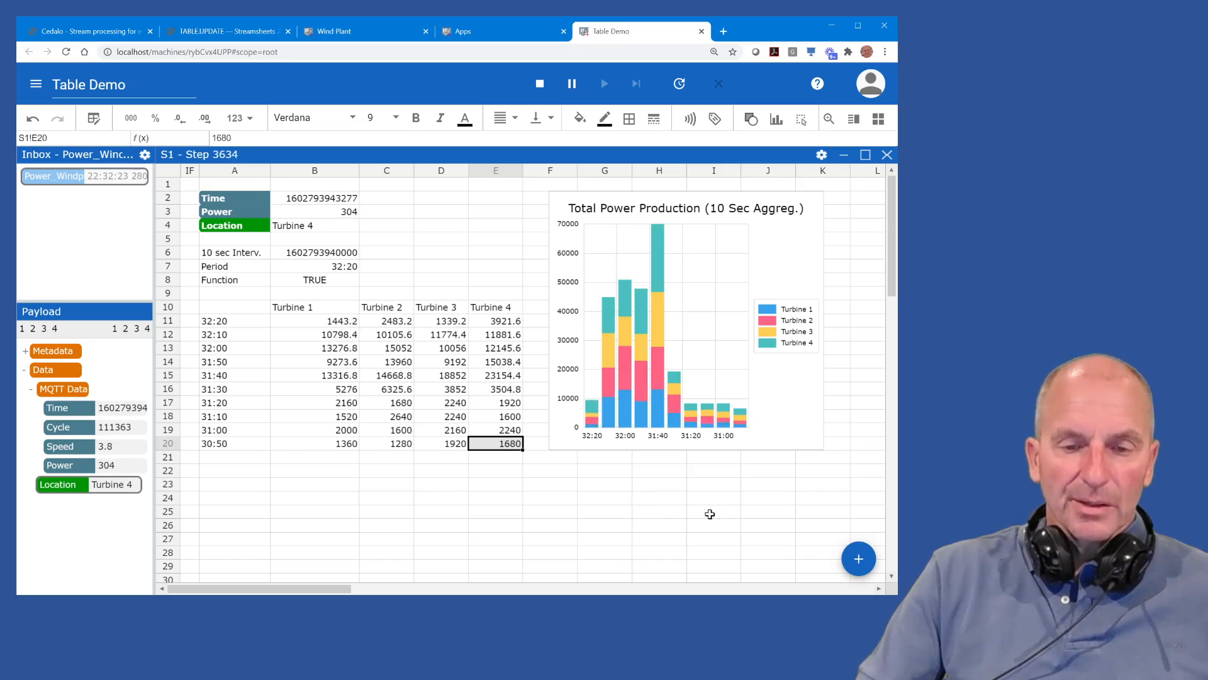
pyautogui.moveTo(339, 323); pyautogui.dragTo(484, 444)
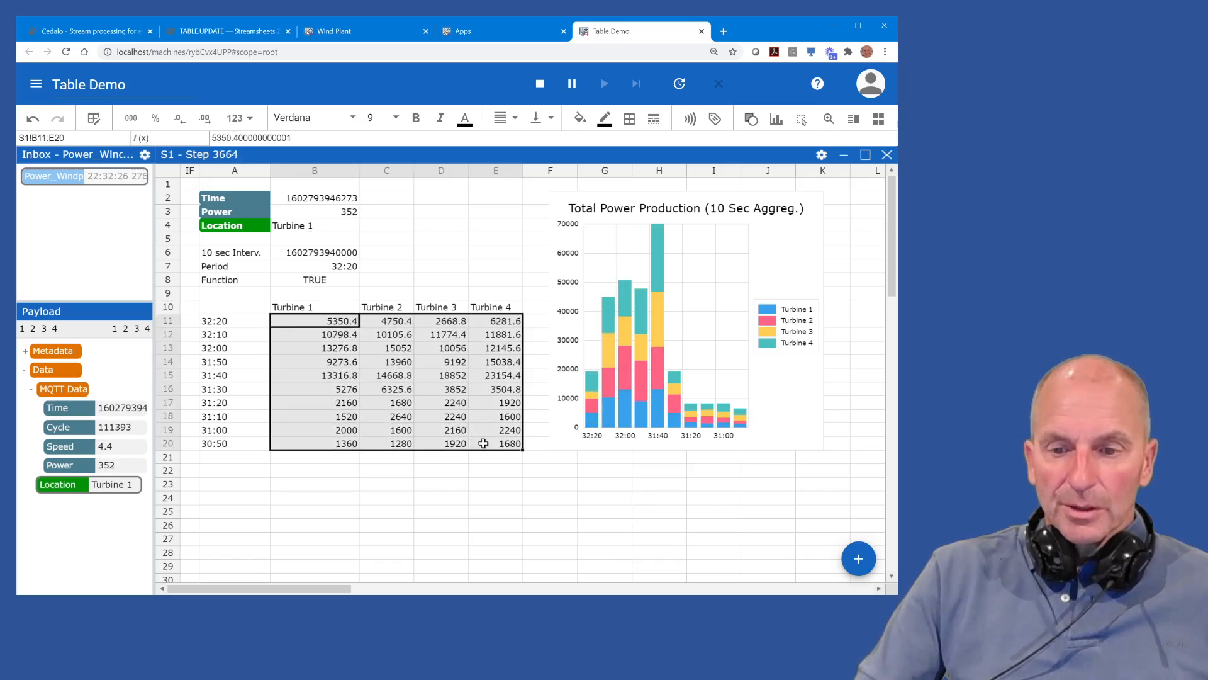
pyautogui.click(247, 123)
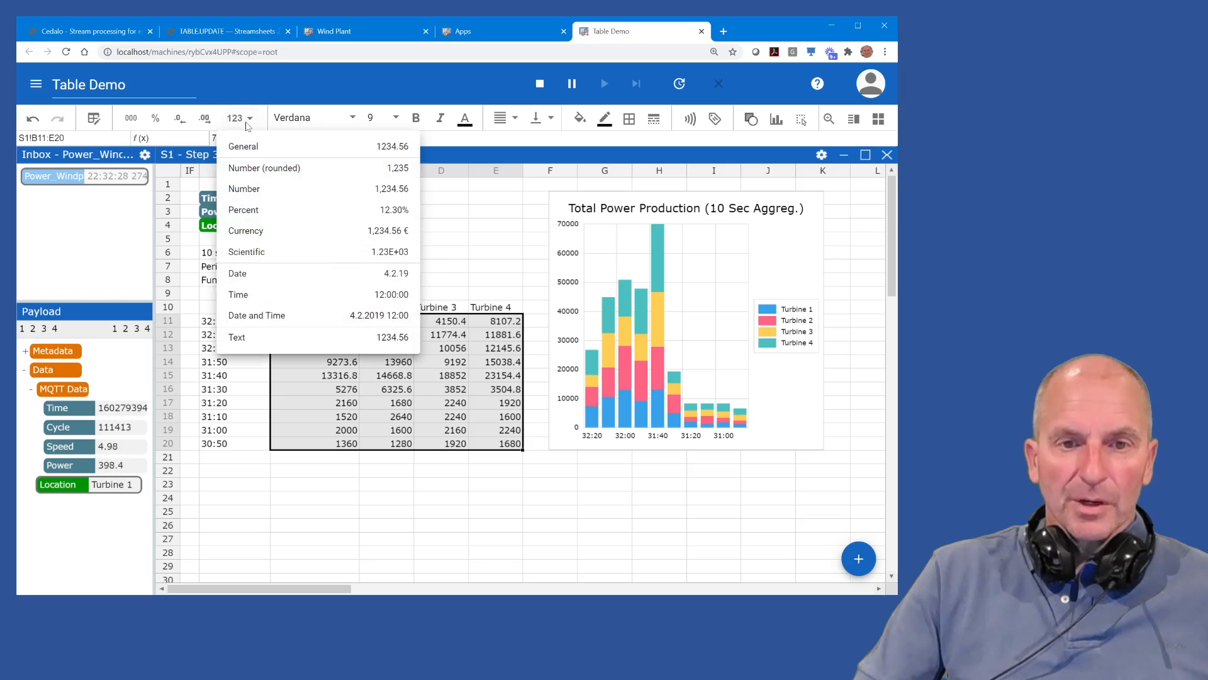
pyautogui.click(264, 168)
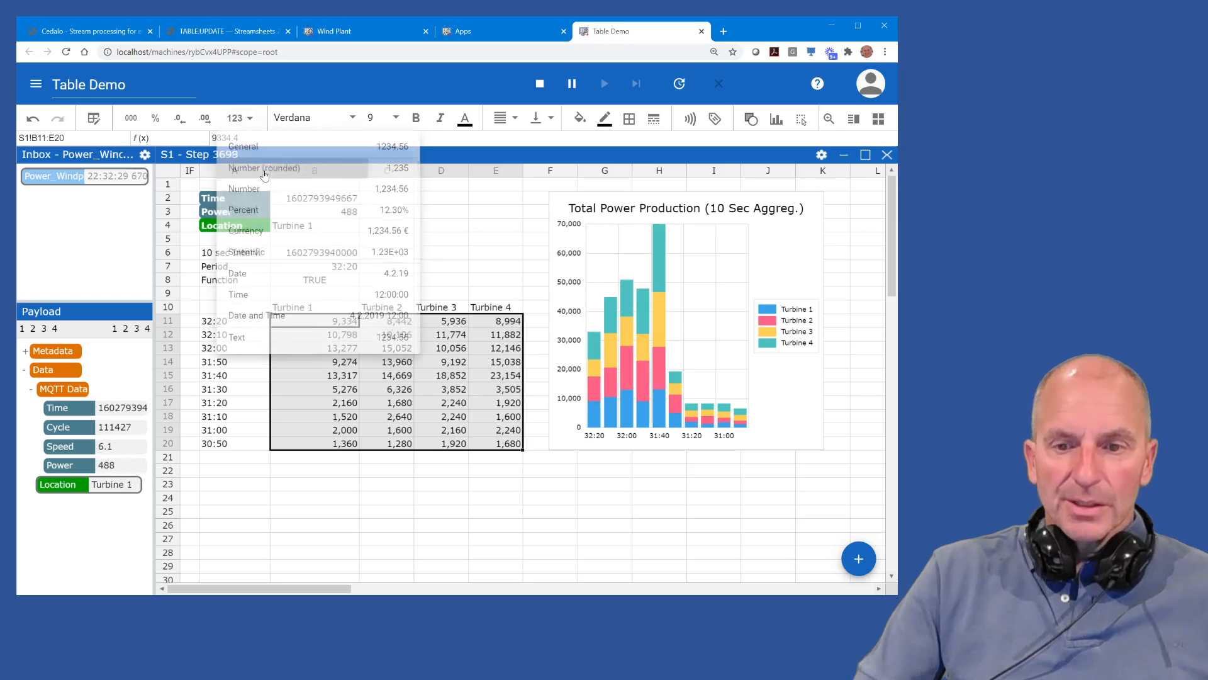
pyautogui.click(385, 509)
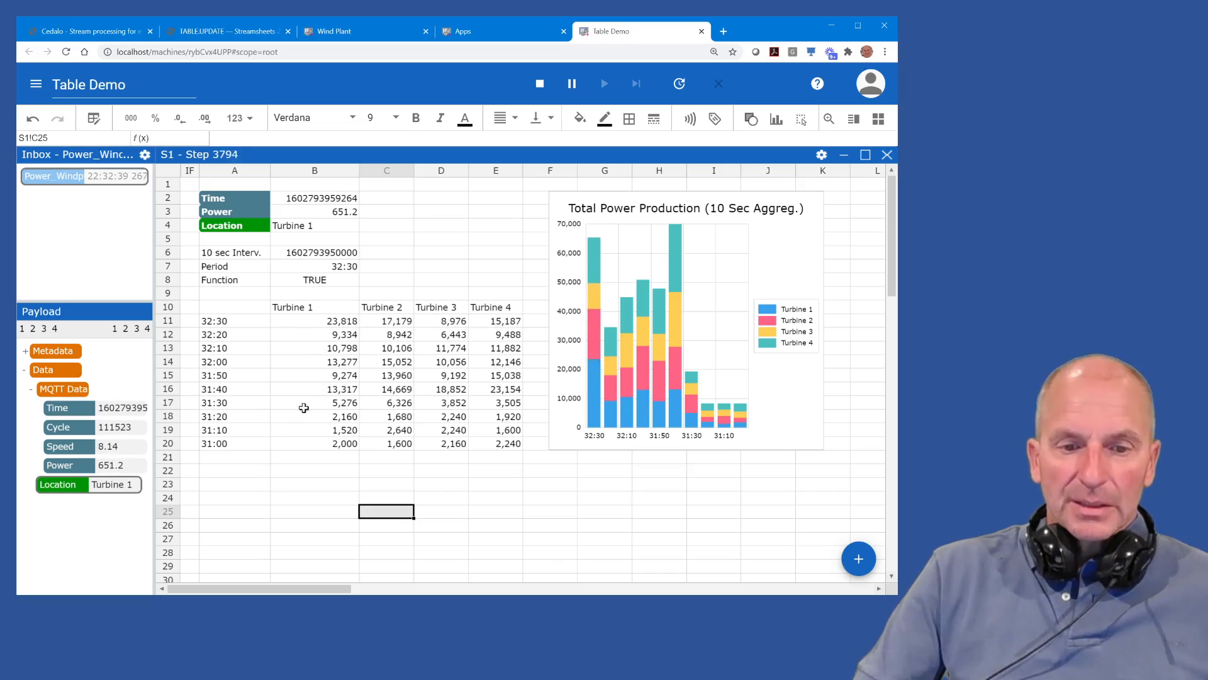
# Step: Review the Function Wizard's stream functions and MQTT.PUBLISH parameters from cell A22, cancel it, and look at the Wind Plant sheet before returning to Table Demo
pyautogui.click(234, 471)
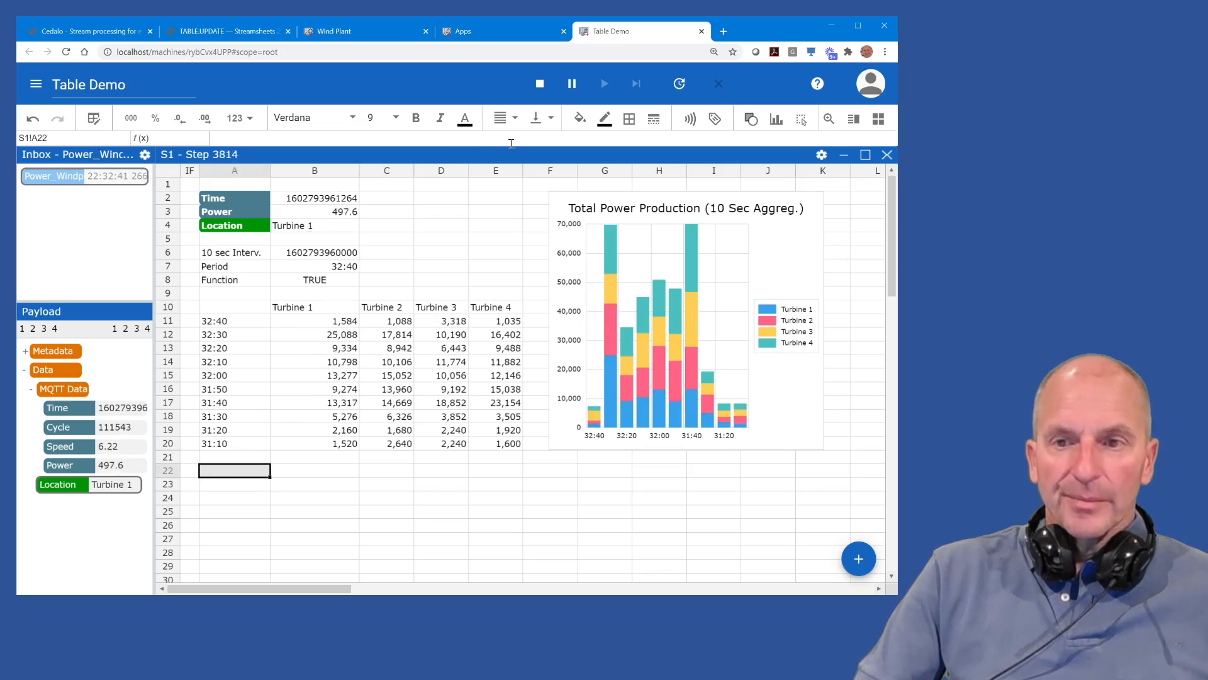
pyautogui.click(690, 120)
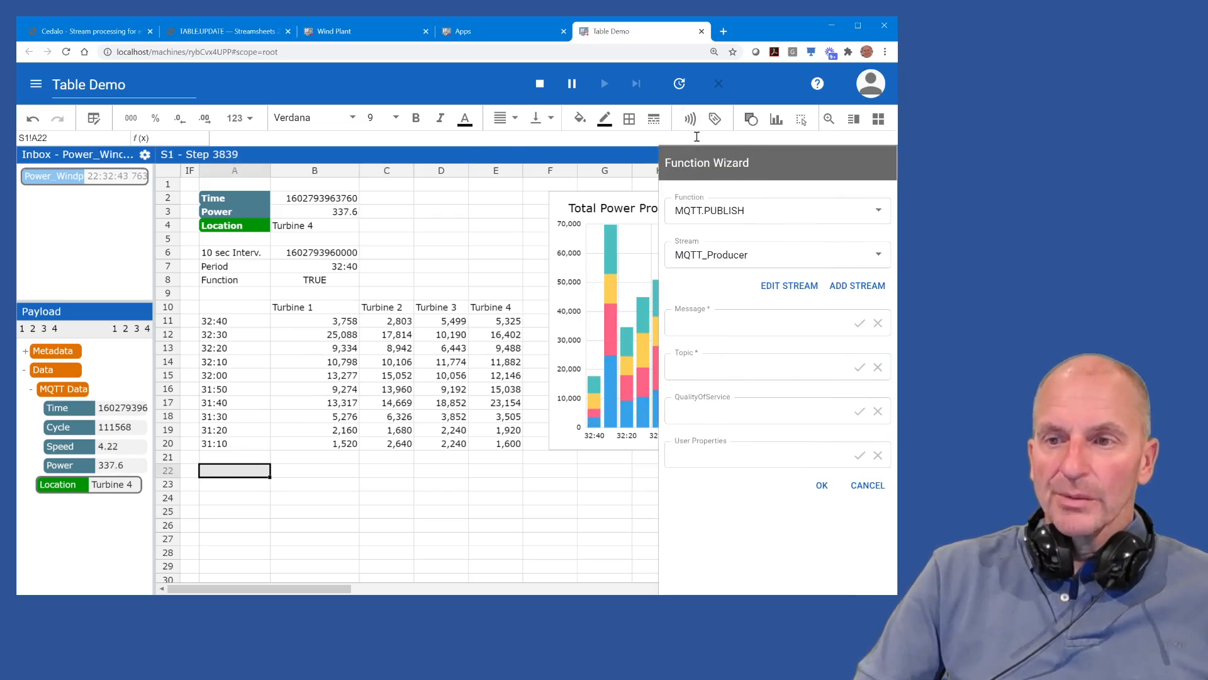
pyautogui.click(878, 212)
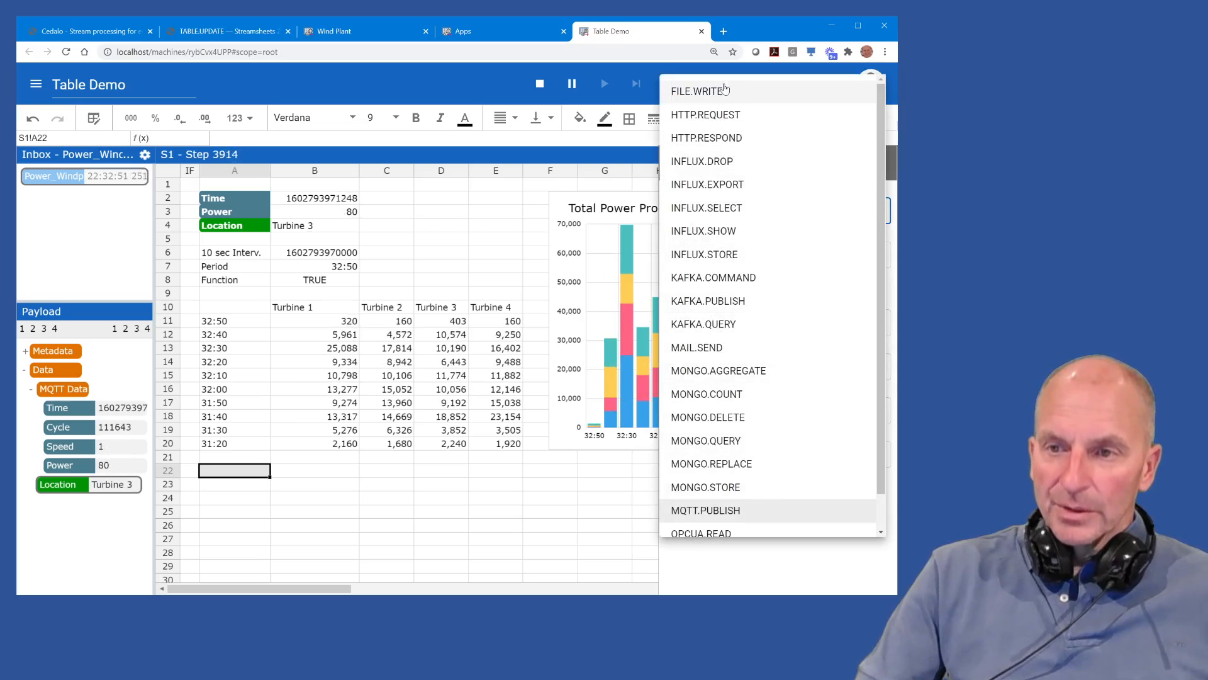
pyautogui.click(715, 515)
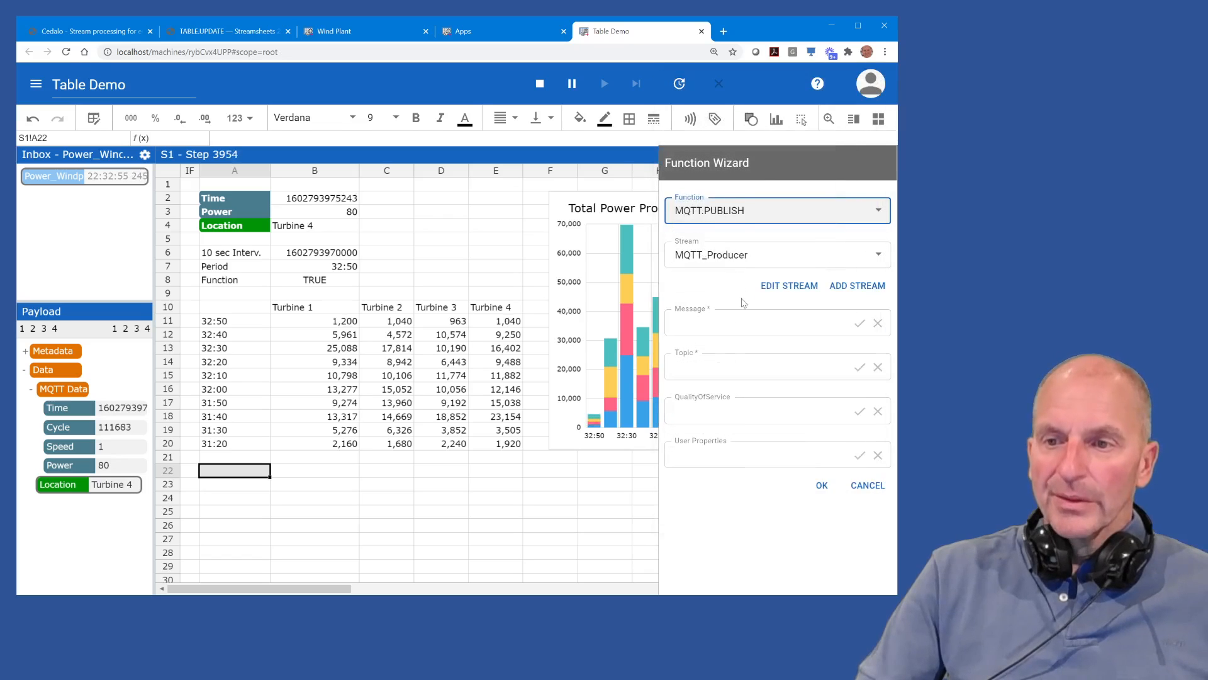
pyautogui.click(701, 328)
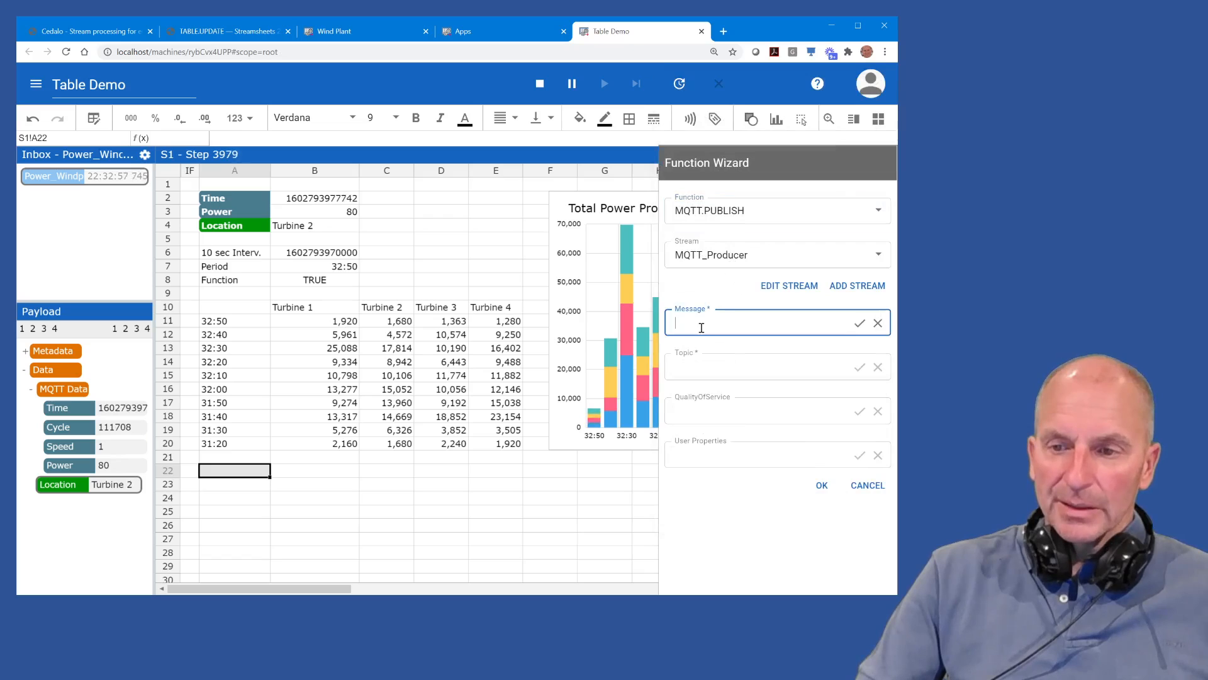
pyautogui.click(706, 367)
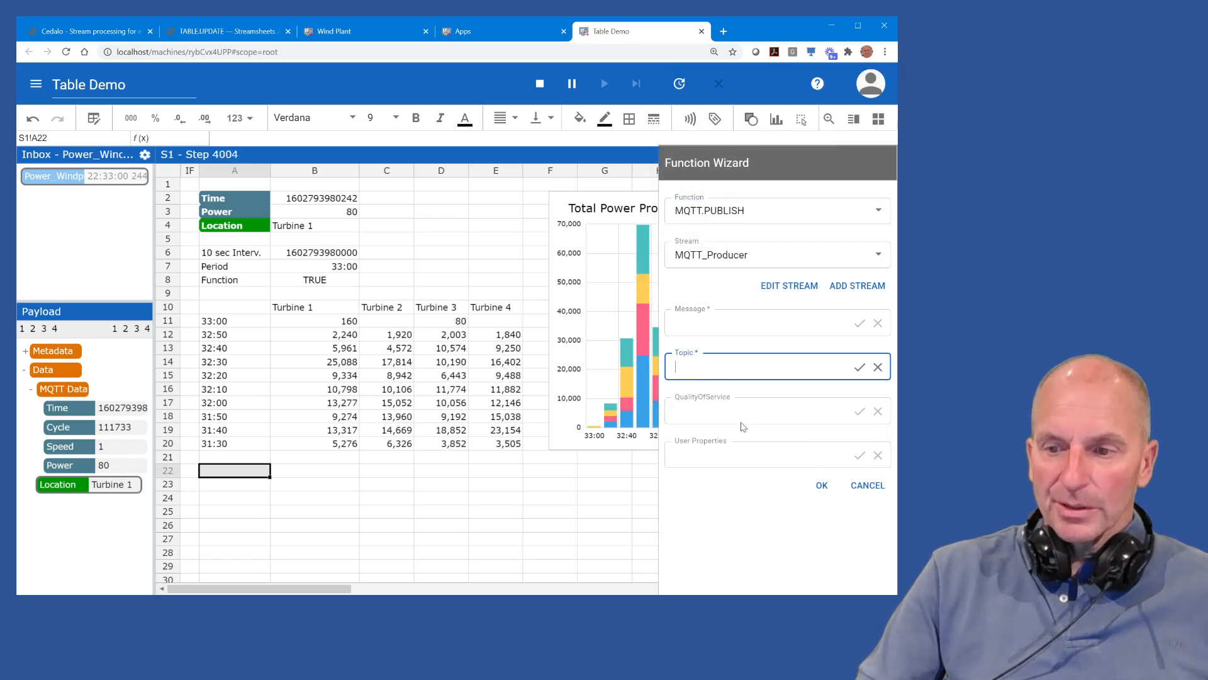
pyautogui.click(868, 485)
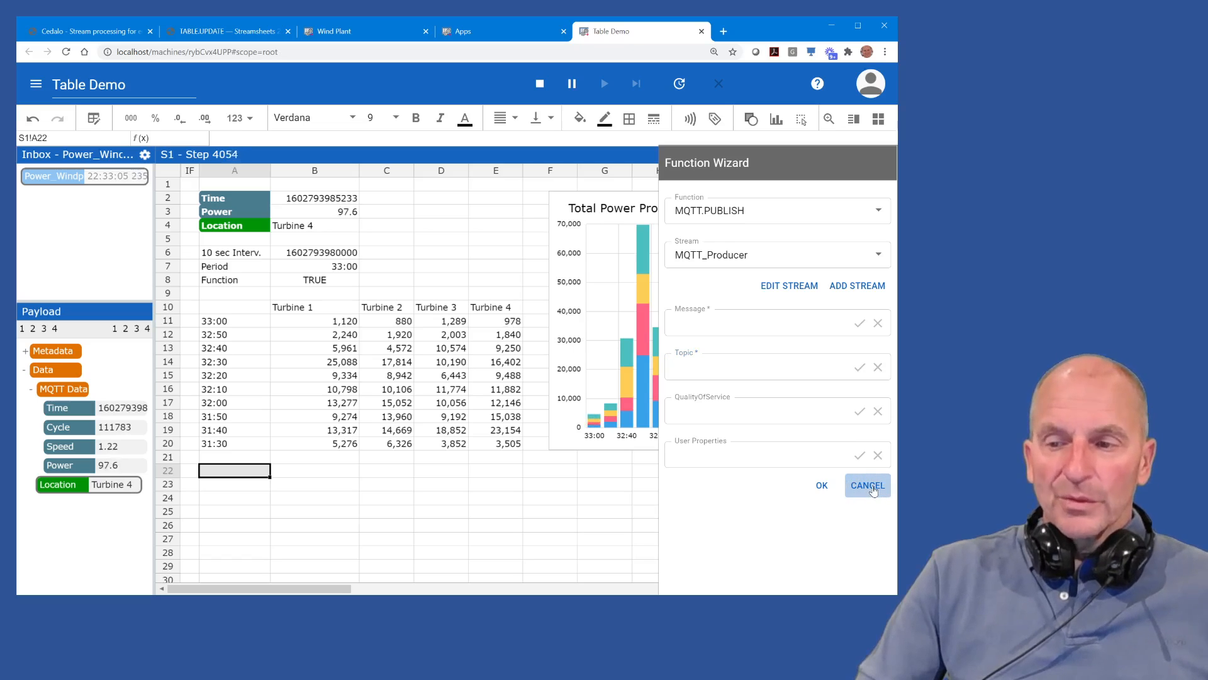
pyautogui.click(871, 488)
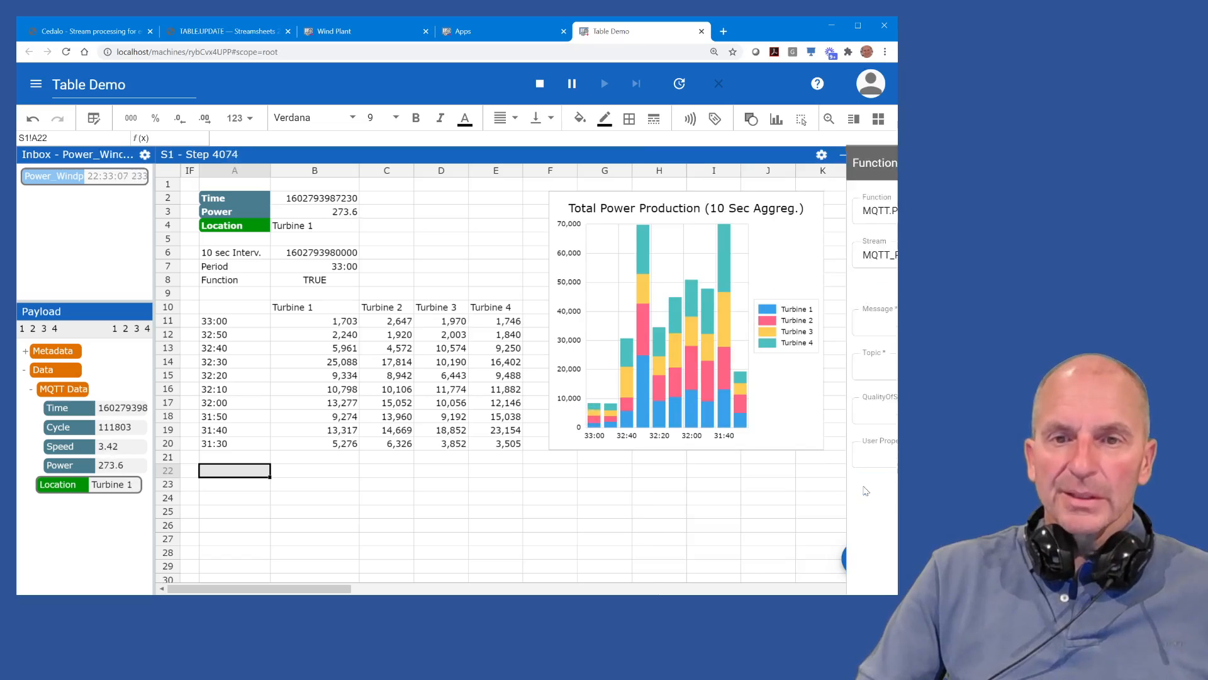
pyautogui.click(352, 32)
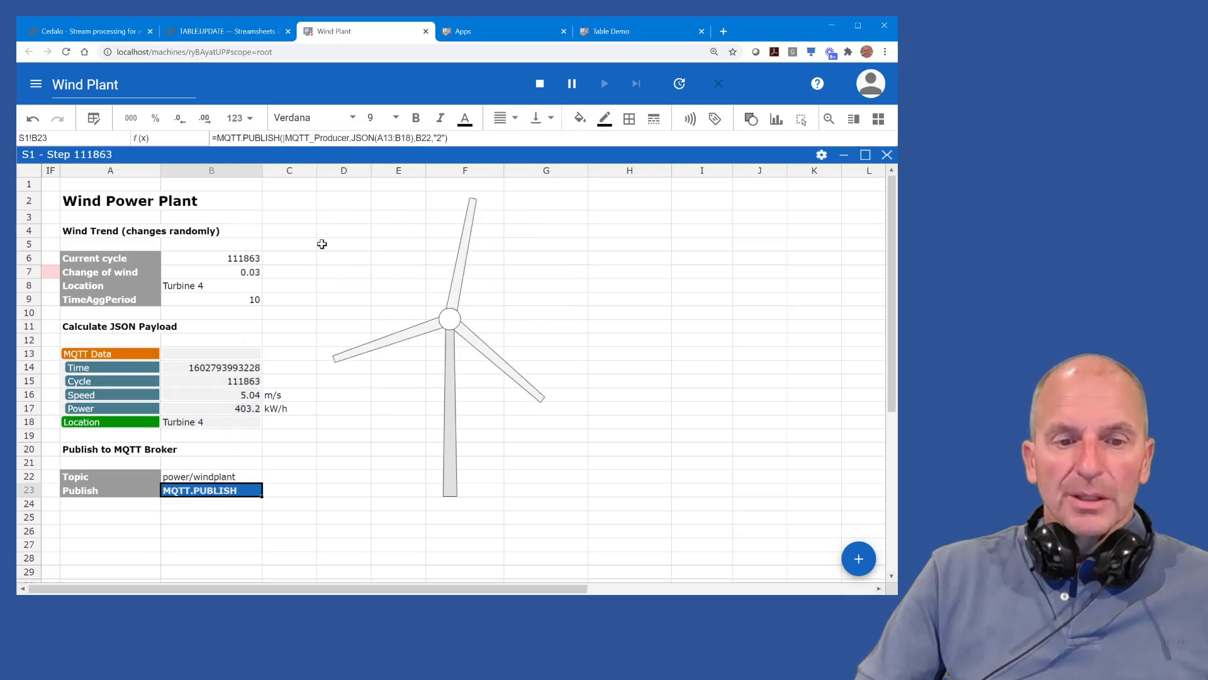
pyautogui.click(614, 32)
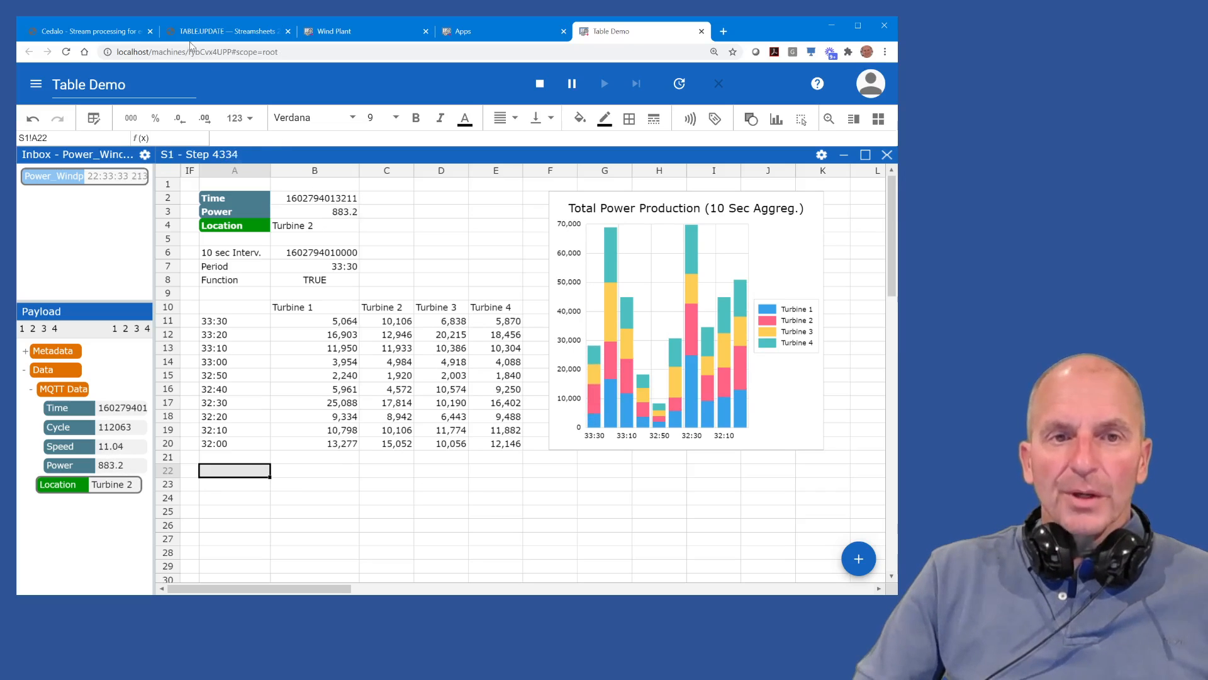
# Step: Switch to the Cedalo website, look through the video blog section and return to the home banner
pyautogui.click(115, 35)
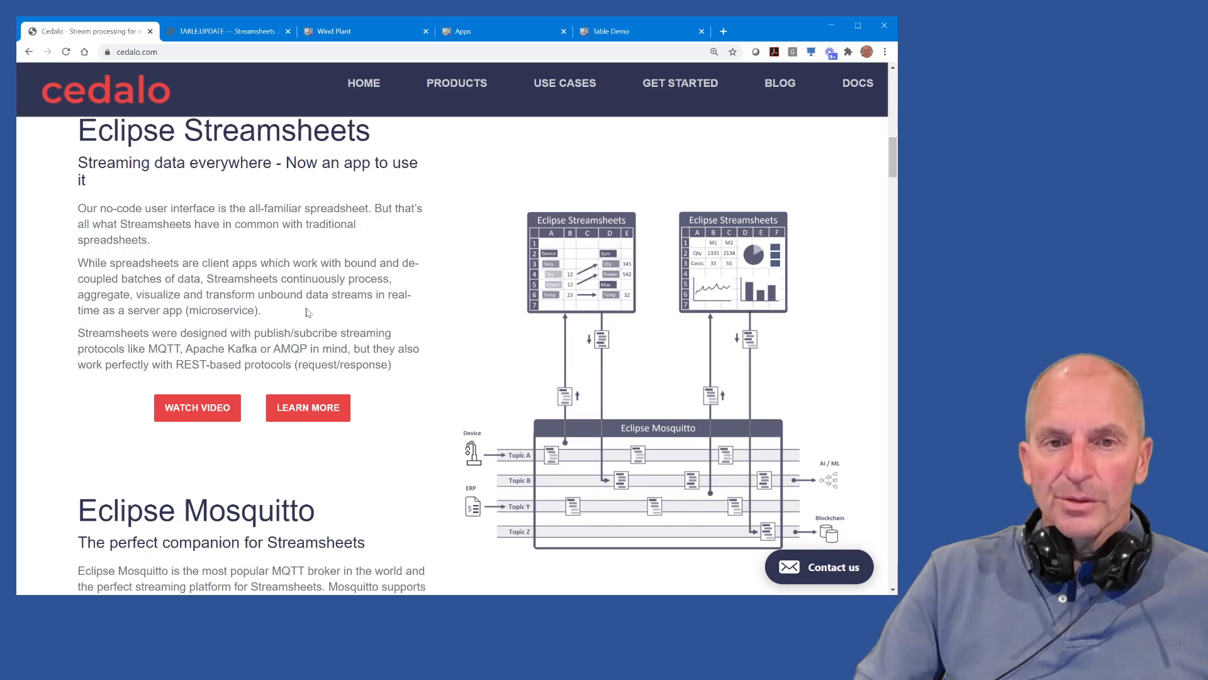
pyautogui.scroll(10, 306, 313)
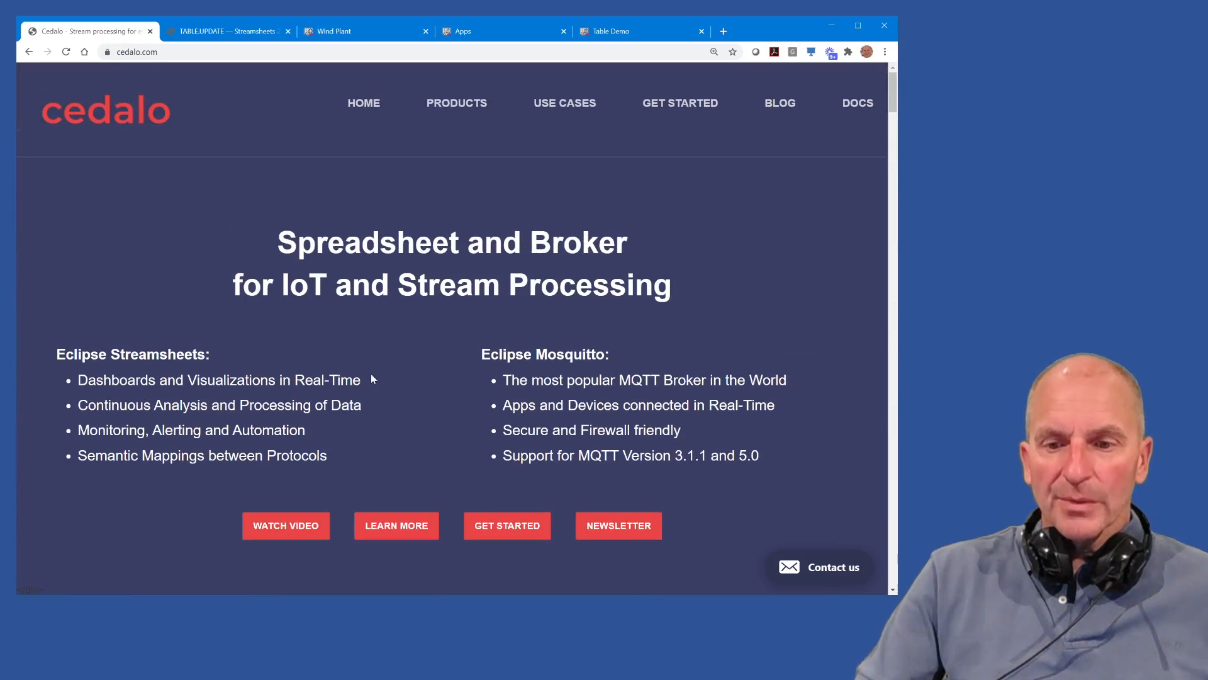
pyautogui.click(779, 104)
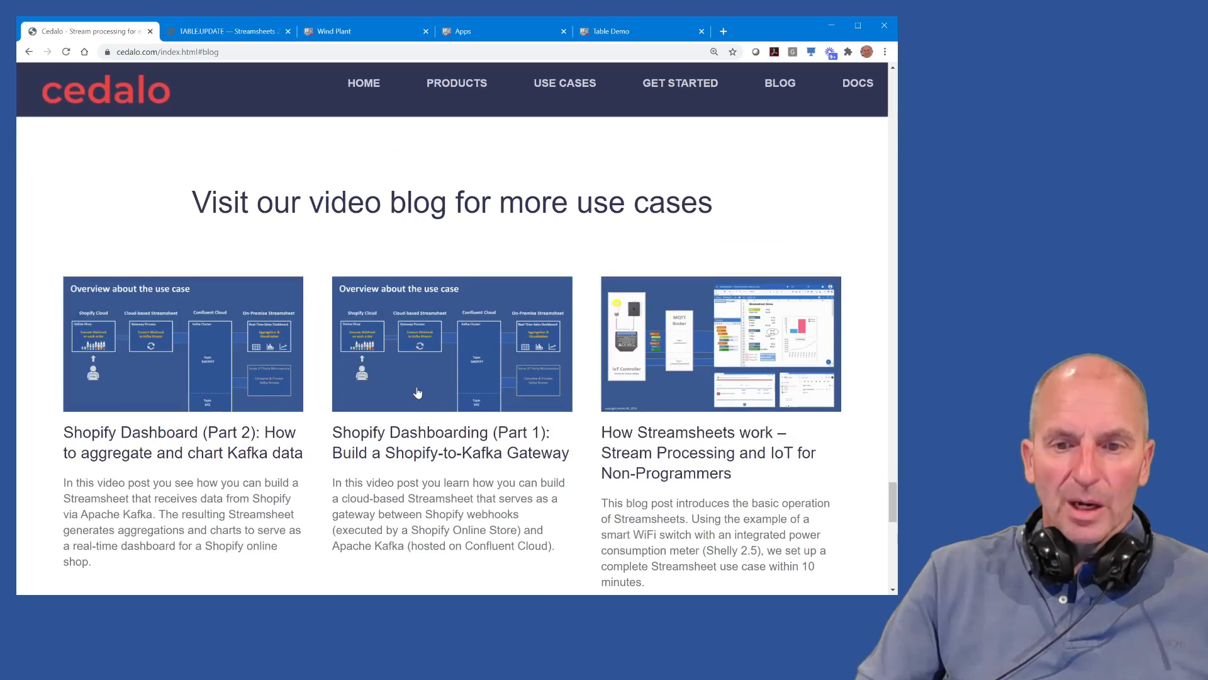
pyautogui.scroll(-10, 416, 394)
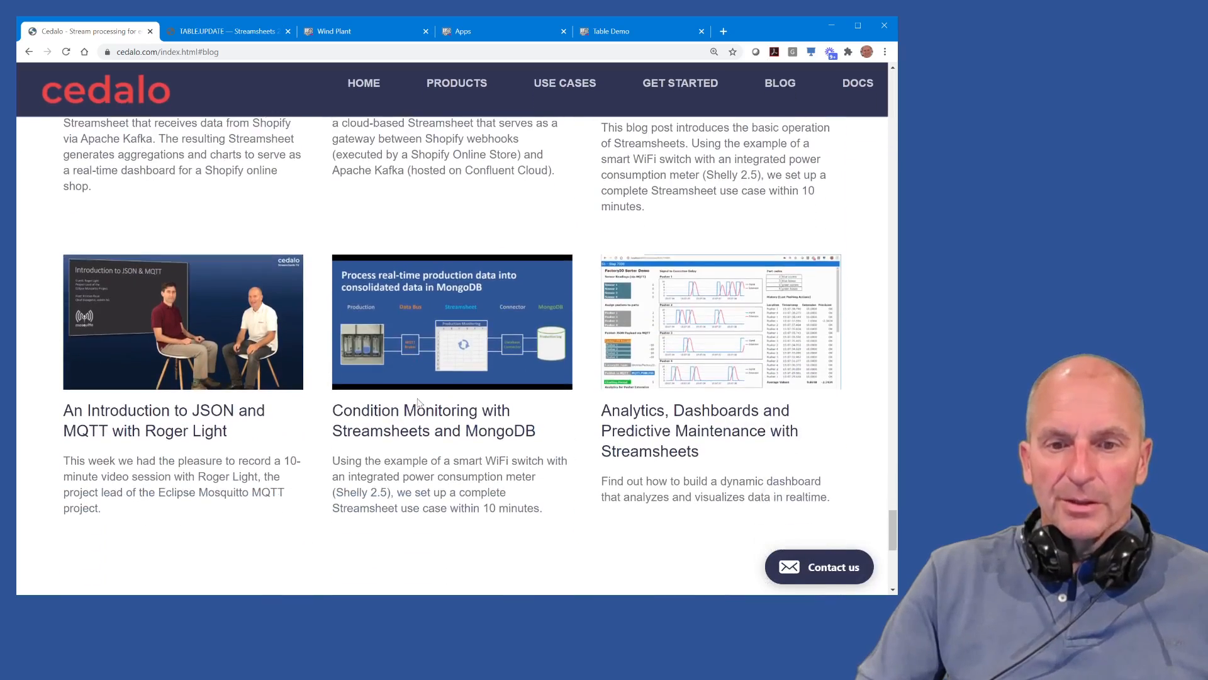
pyautogui.scroll(4, 420, 402)
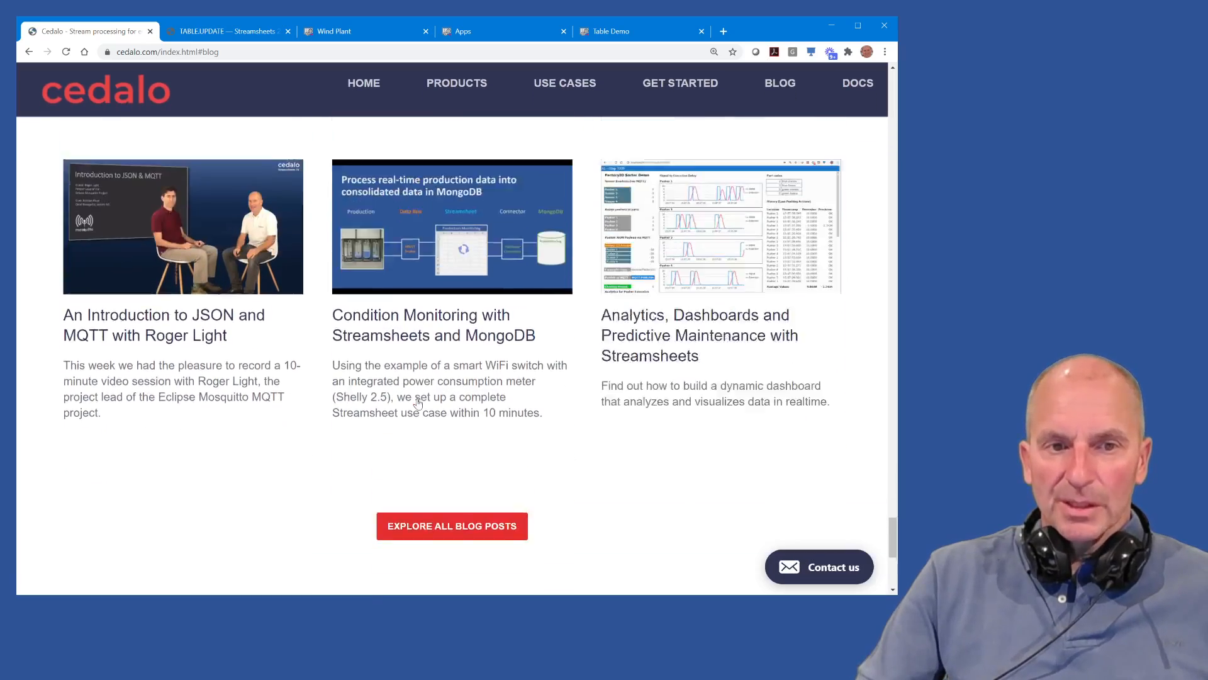
pyautogui.scroll(8, 418, 403)
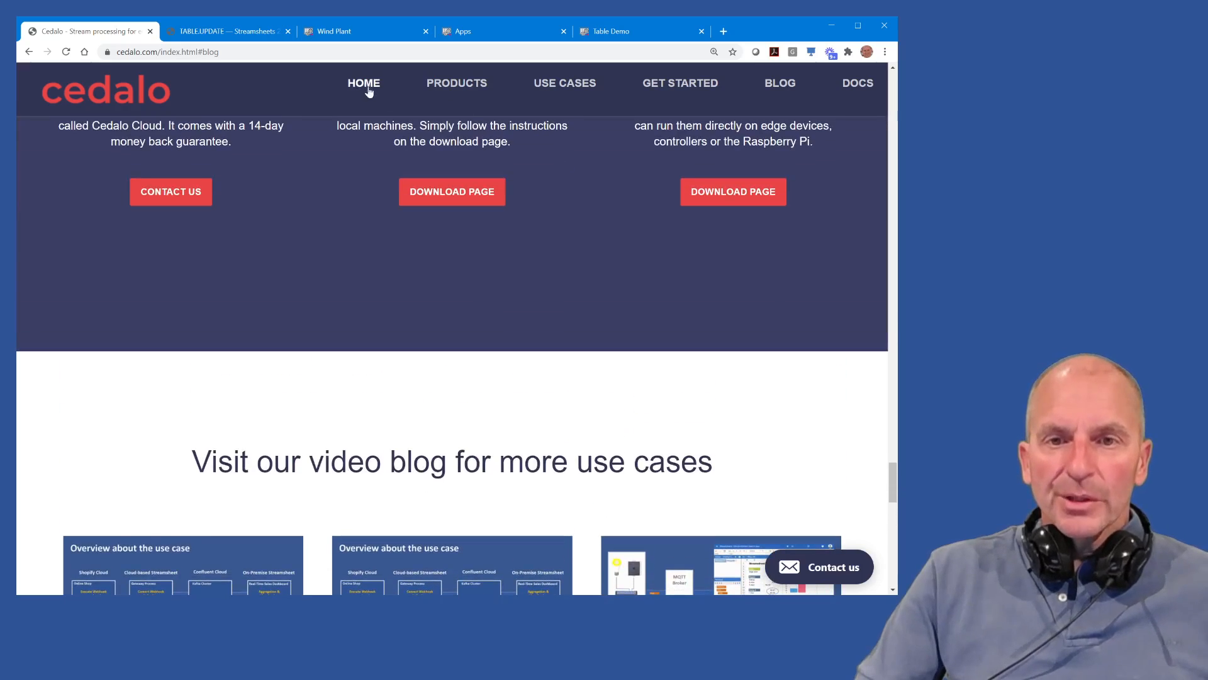
pyautogui.click(367, 88)
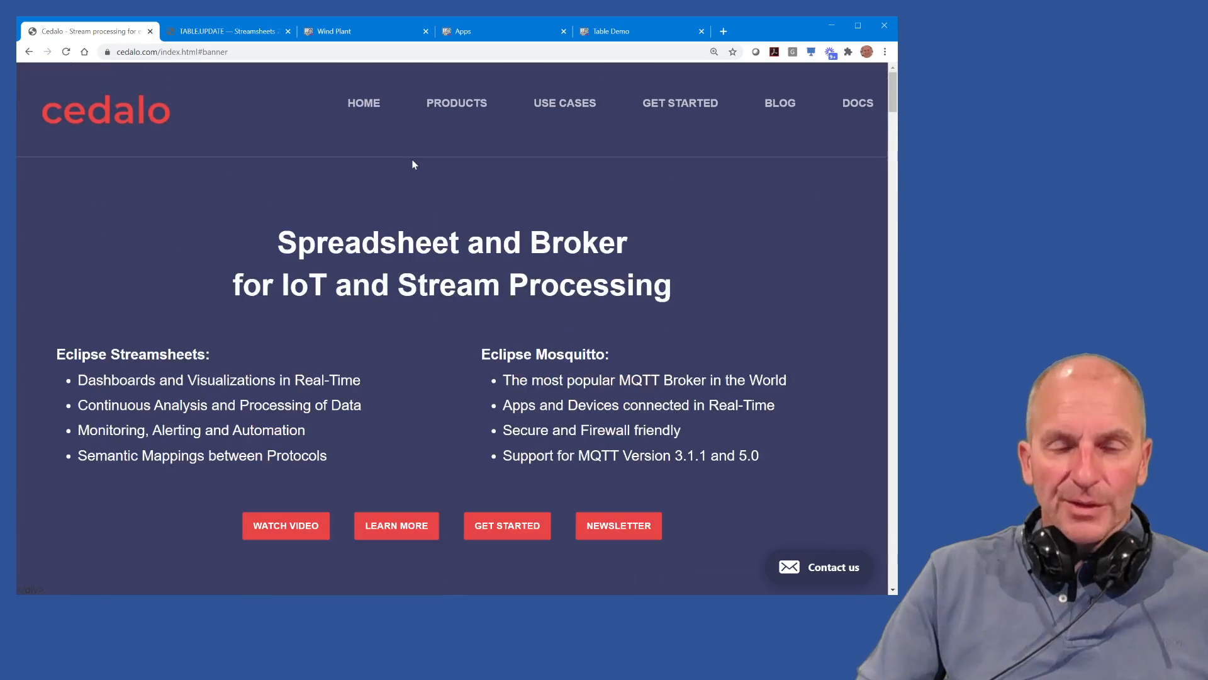